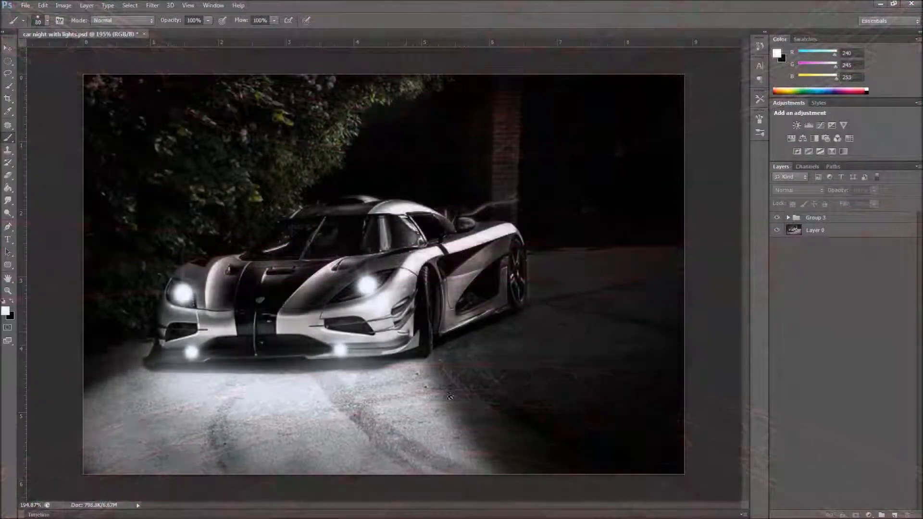
# Switch to the browser to view the Pixabay sports car photo and the Brusheezy lens flare brushes page, and return to Photoshop
pyautogui.moveTo(271, 514)
pyautogui.click(257, 509)
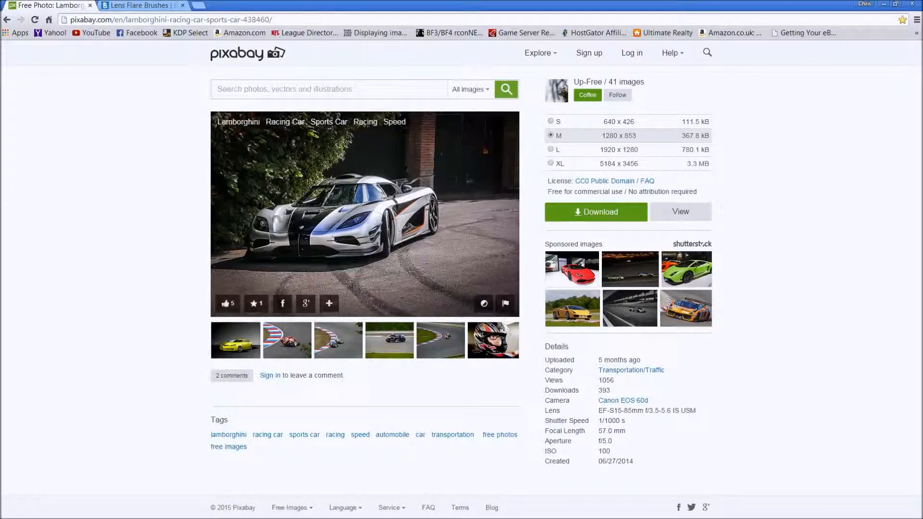
pyautogui.click(140, 6)
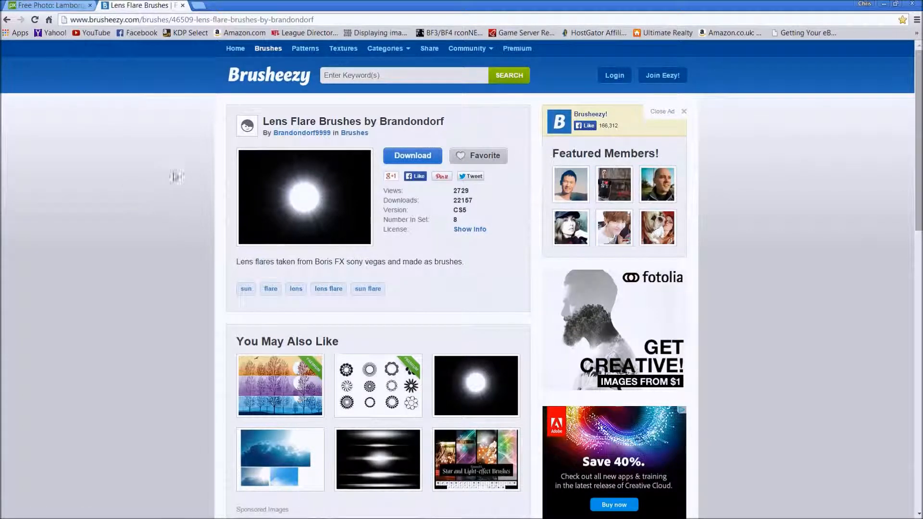
pyautogui.click(51, 6)
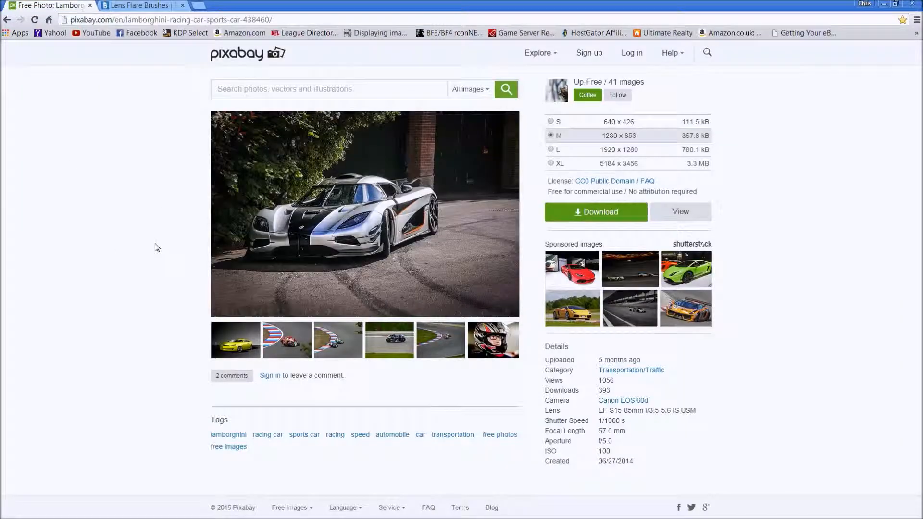
pyautogui.click(883, 3)
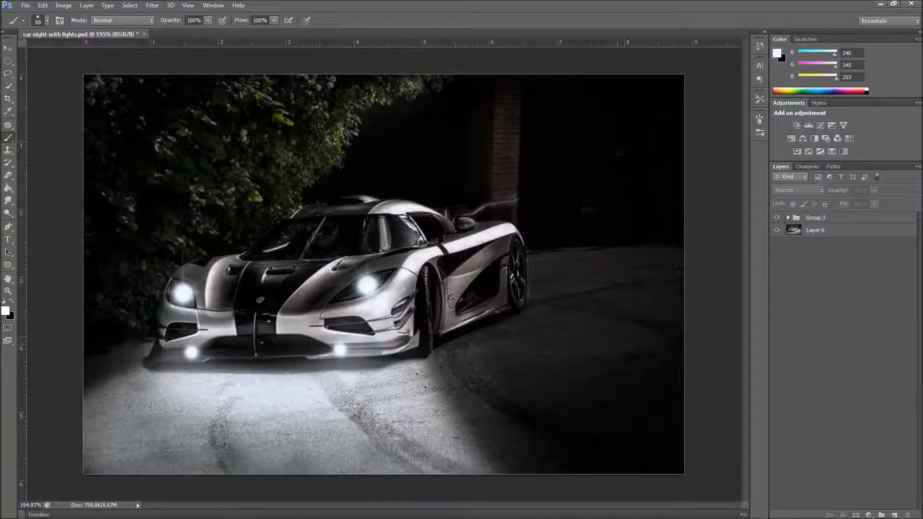
# Delete Group 3 from the document and duplicate Layer 0
pyautogui.click(851, 219)
pyautogui.moveTo(857, 220); pyautogui.dragTo(907, 515)
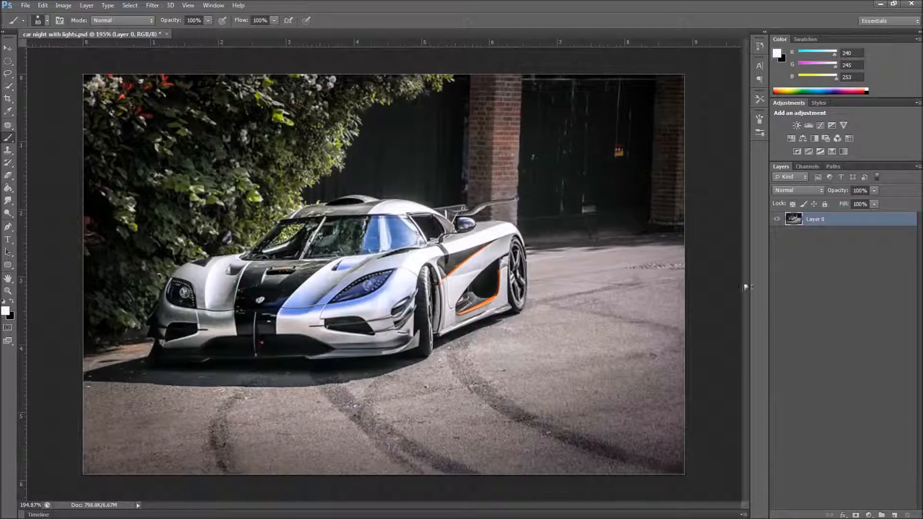
pyautogui.moveTo(877, 227); pyautogui.dragTo(894, 512)
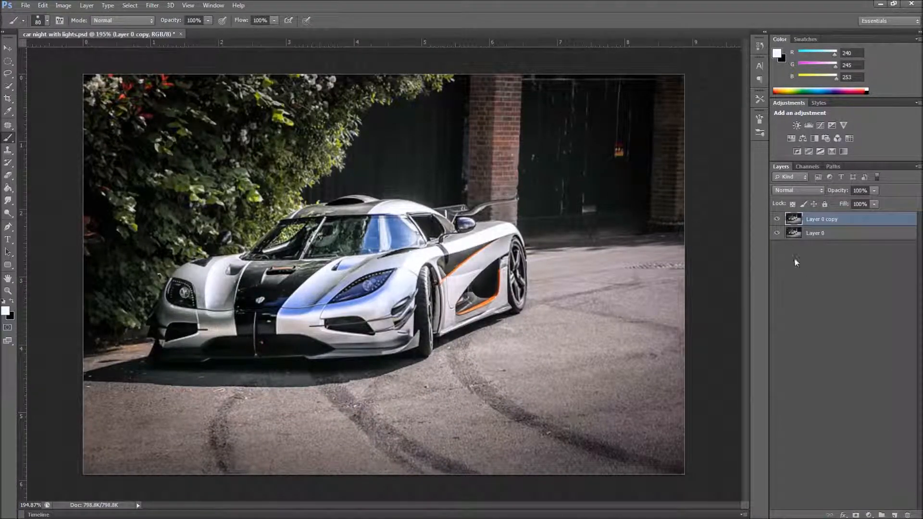
# Hide the original Layer 0 and make Layer 0 copy the active layer
pyautogui.click(779, 234)
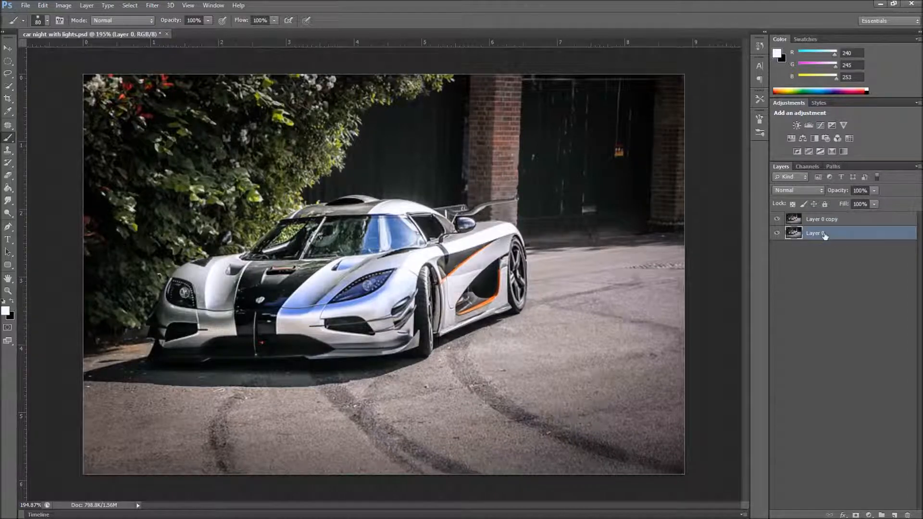
pyautogui.click(778, 233)
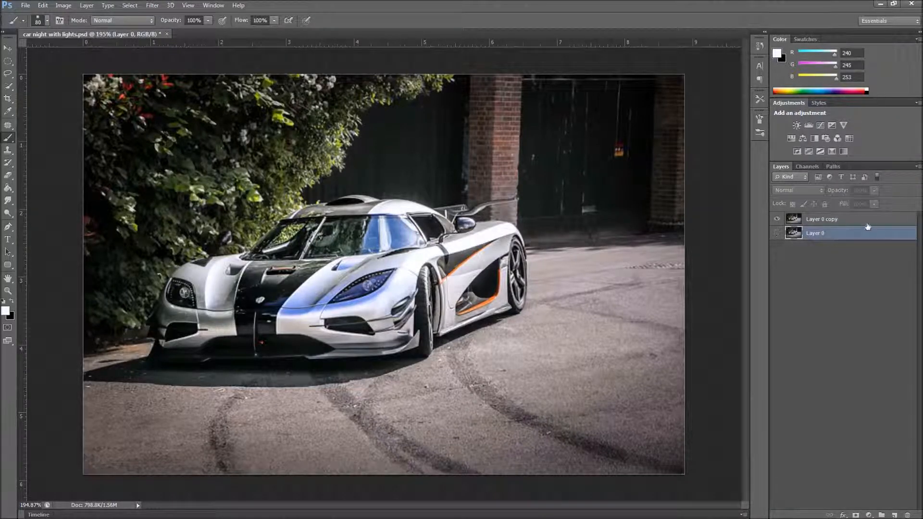
pyautogui.click(860, 220)
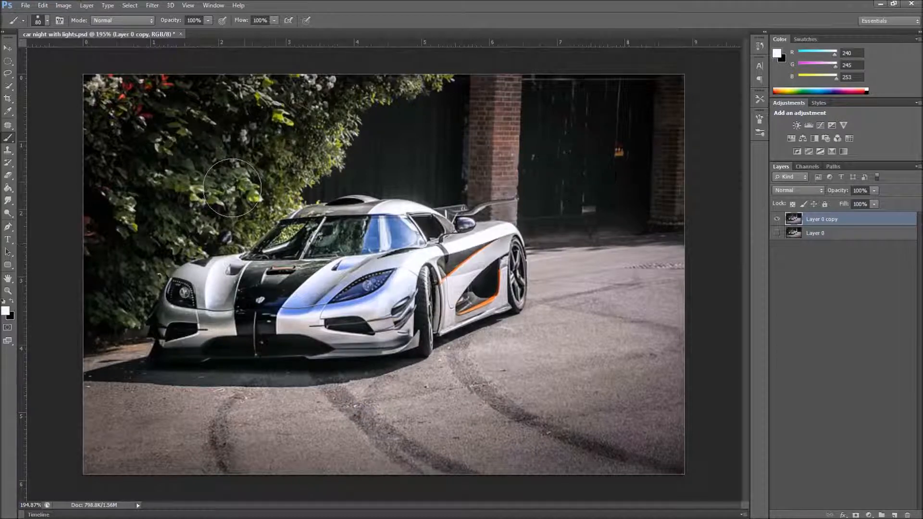
# Add a Brightness/Contrast adjustment layer above Layer 0 copy with contrast 100 and brightness -148
pyautogui.click(868, 515)
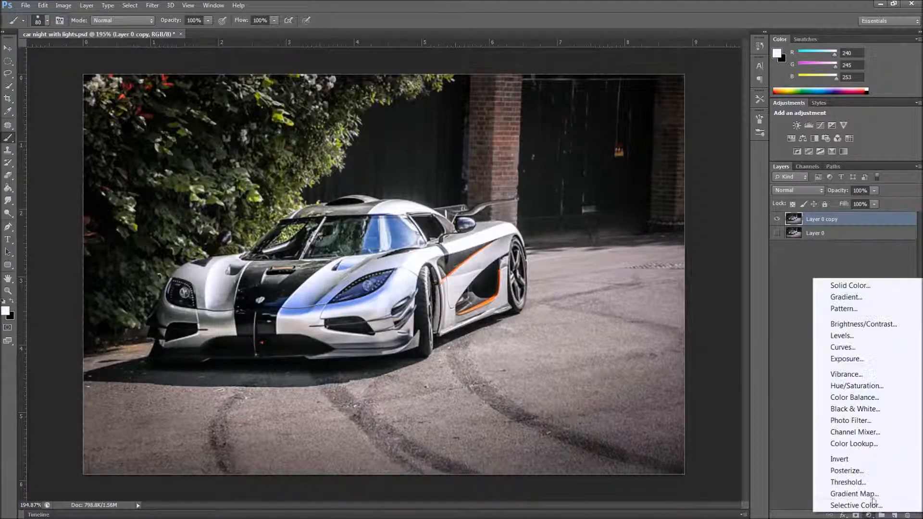
pyautogui.click(845, 326)
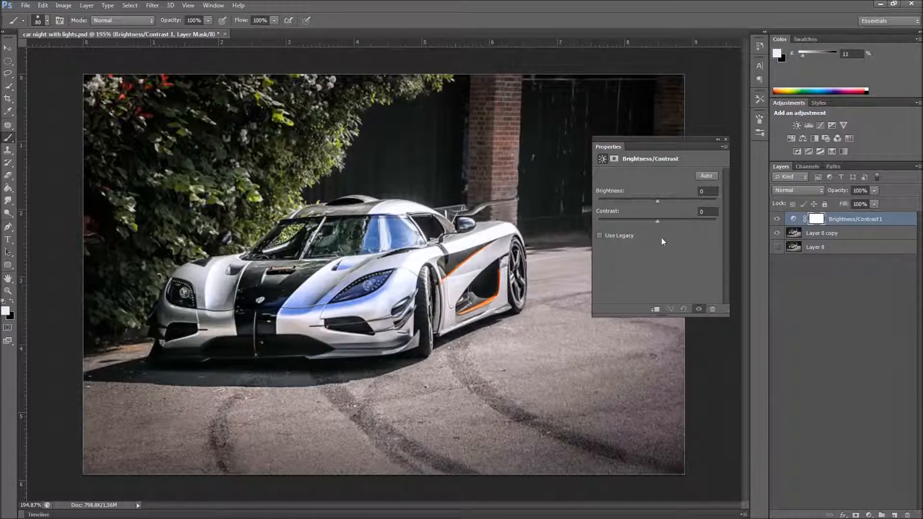
pyautogui.moveTo(659, 220); pyautogui.dragTo(719, 226)
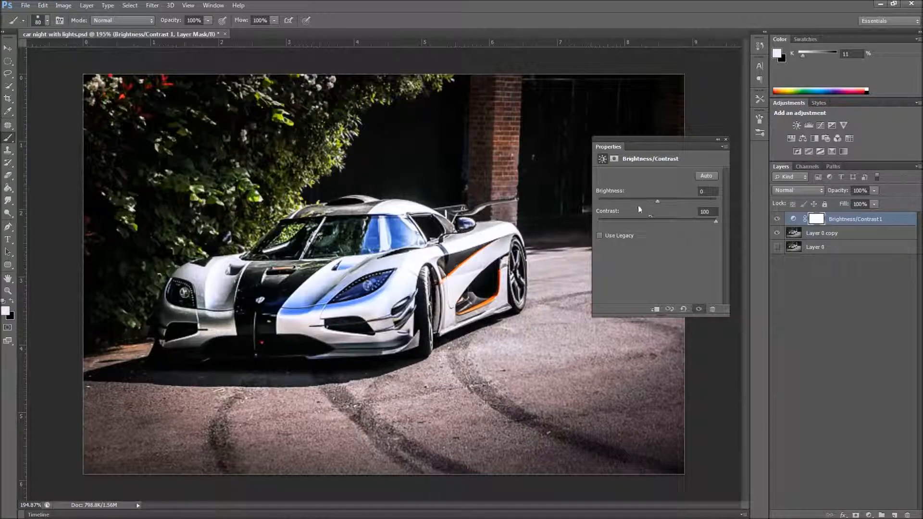
pyautogui.moveTo(658, 200); pyautogui.dragTo(598, 200)
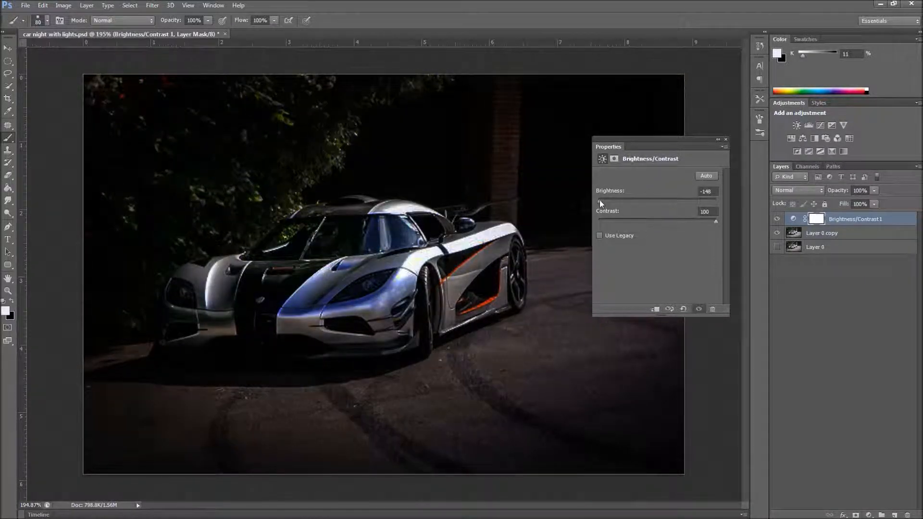
# Set the brightness of the Brightness/Contrast adjustment to -107 and close its settings
pyautogui.scroll(2, 464, 270)
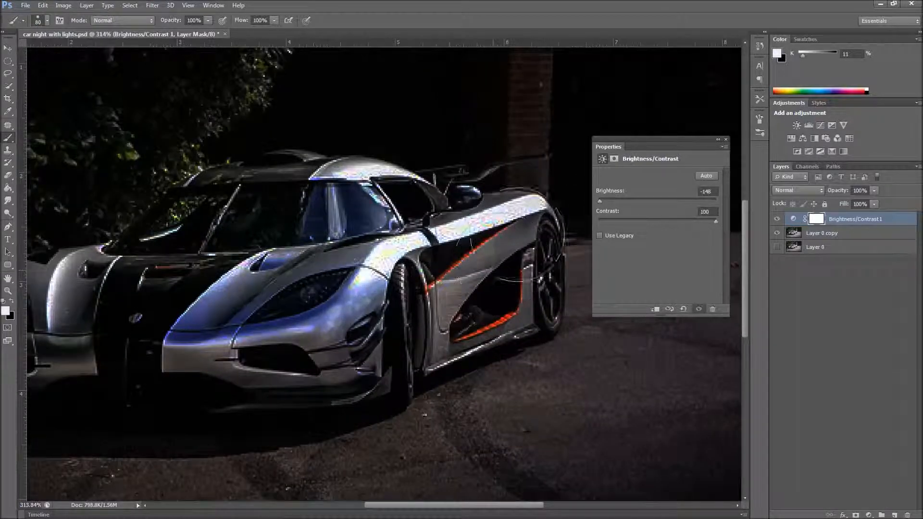
pyautogui.click(10, 49)
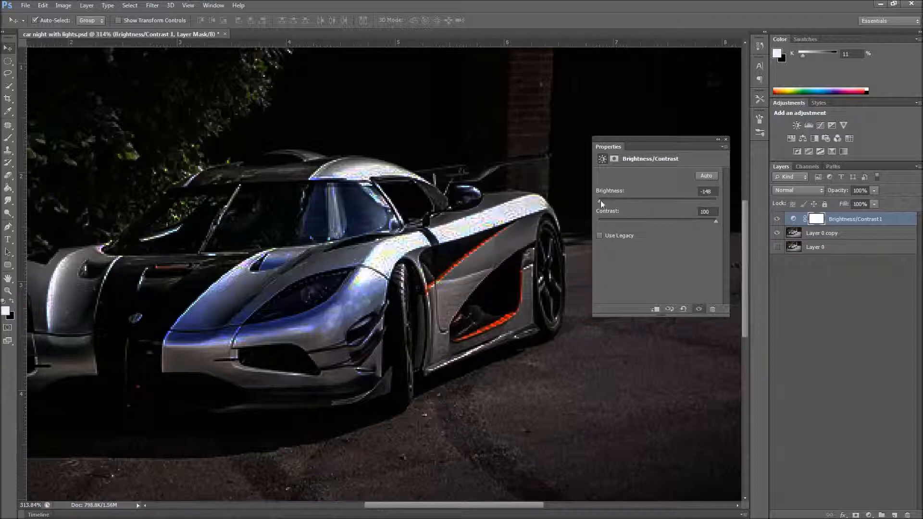
pyautogui.moveTo(600, 201); pyautogui.dragTo(611, 199)
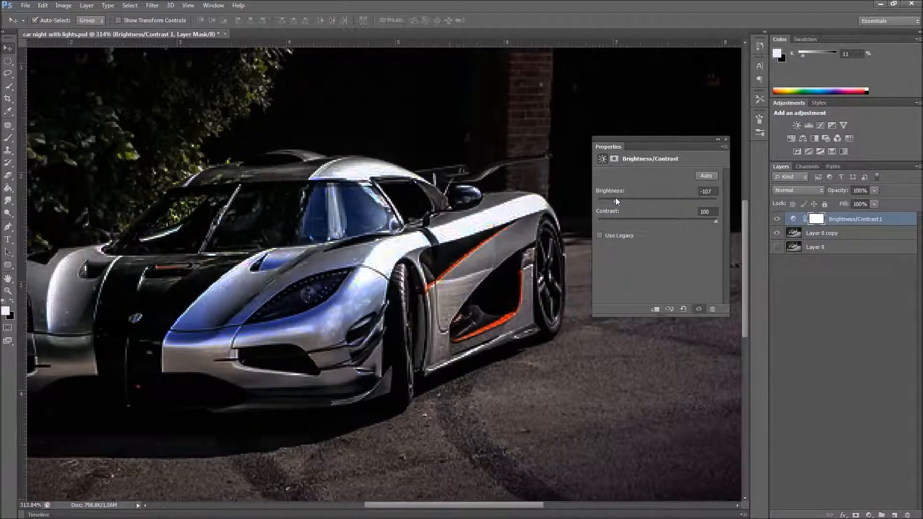
pyautogui.click(726, 138)
pyautogui.scroll(-4, 582, 261)
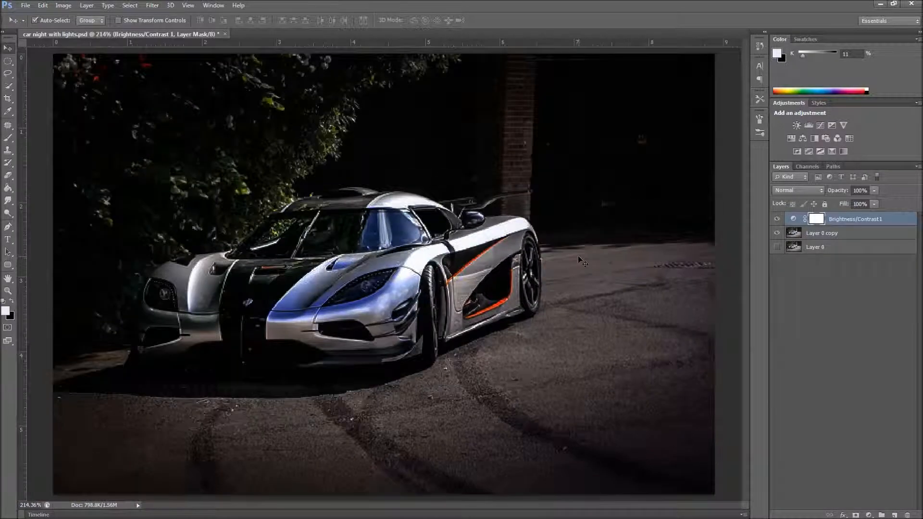
pyautogui.scroll(-1, 580, 260)
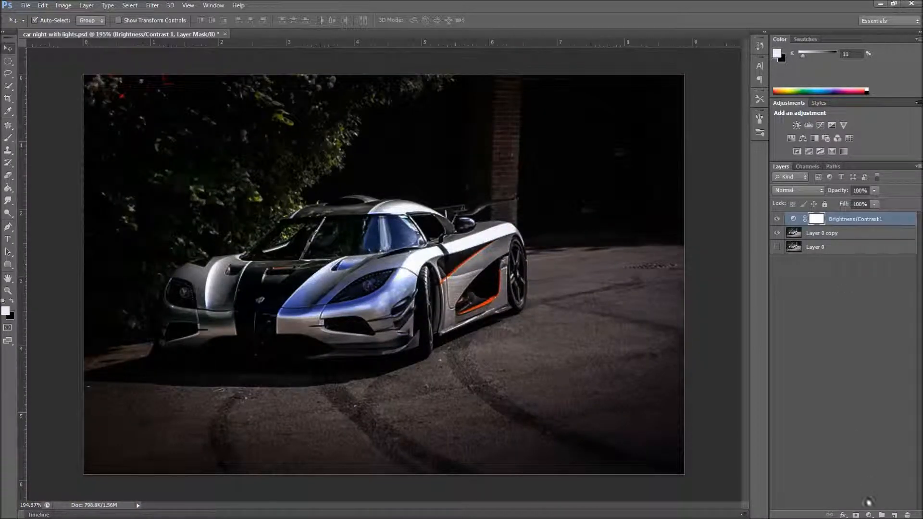
# Add a Levels adjustment layer above Brightness/Contrast 1 with the white output level set to 125, and close its settings
pyautogui.click(868, 514)
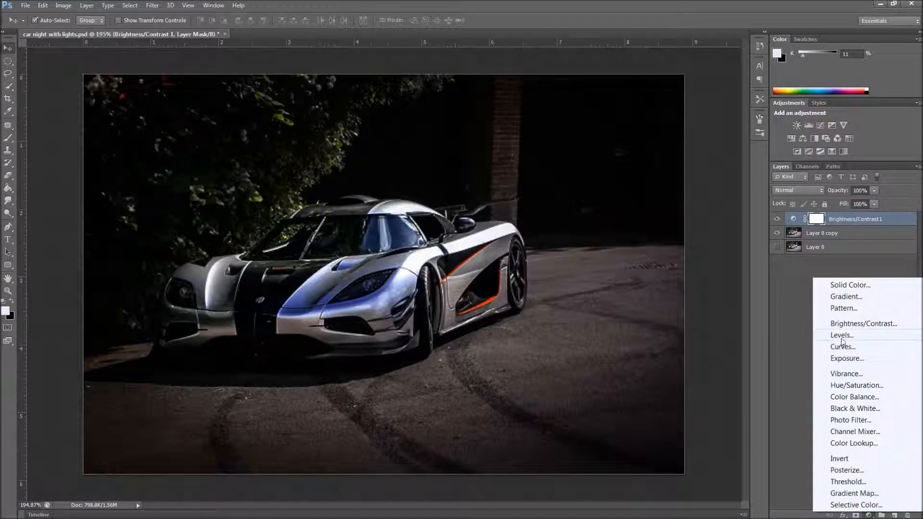
pyautogui.click(810, 439)
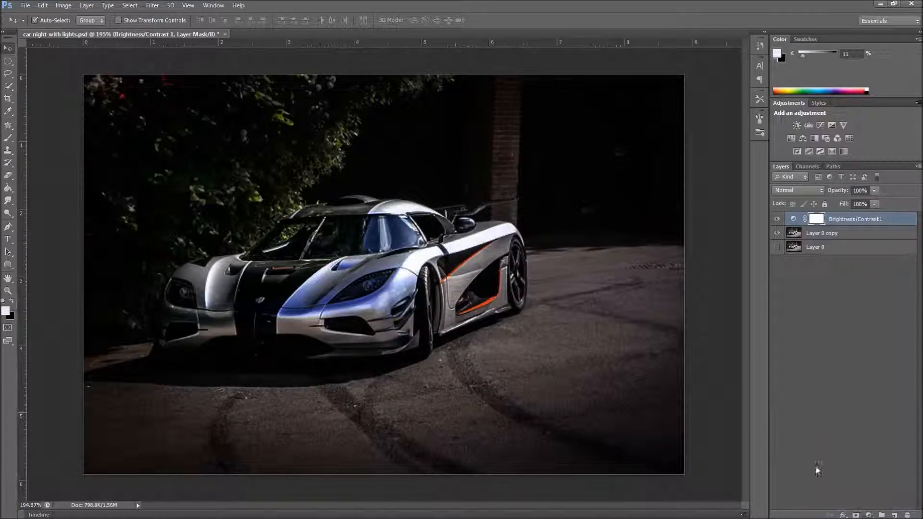
pyautogui.click(869, 514)
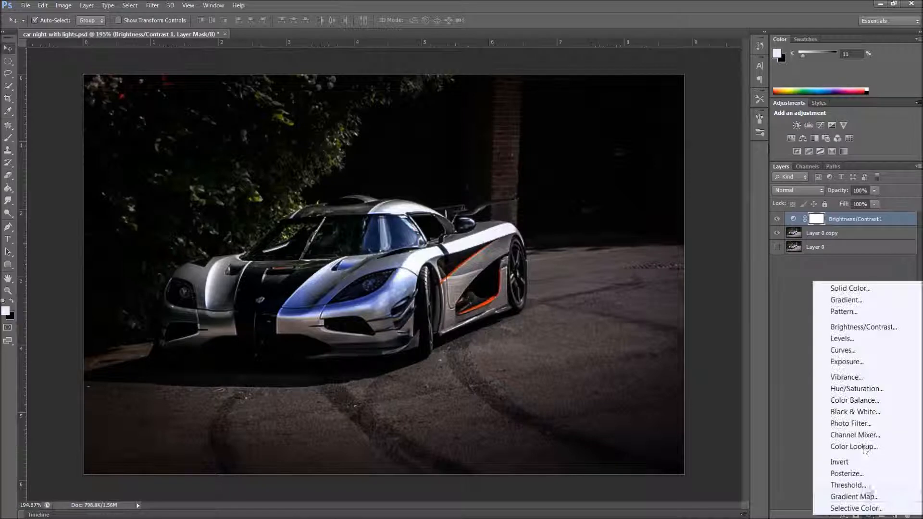
pyautogui.click(854, 339)
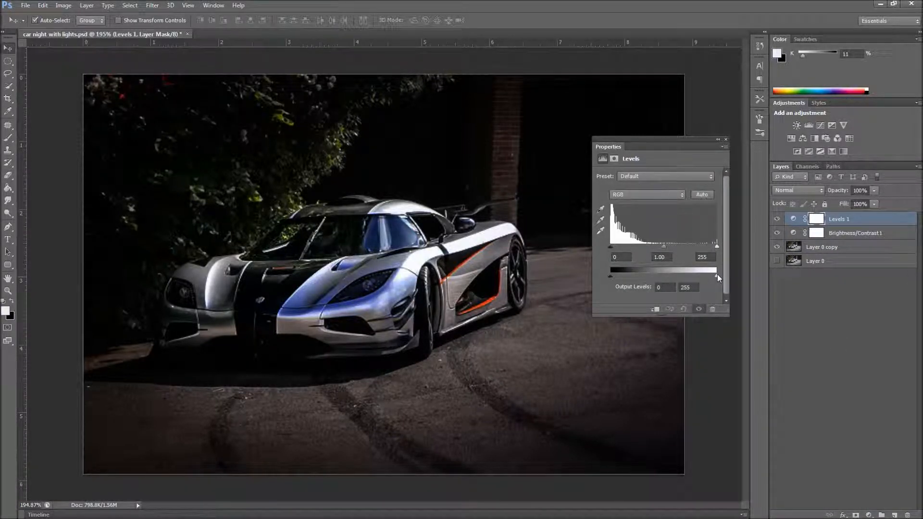
pyautogui.moveTo(716, 276); pyautogui.dragTo(662, 276)
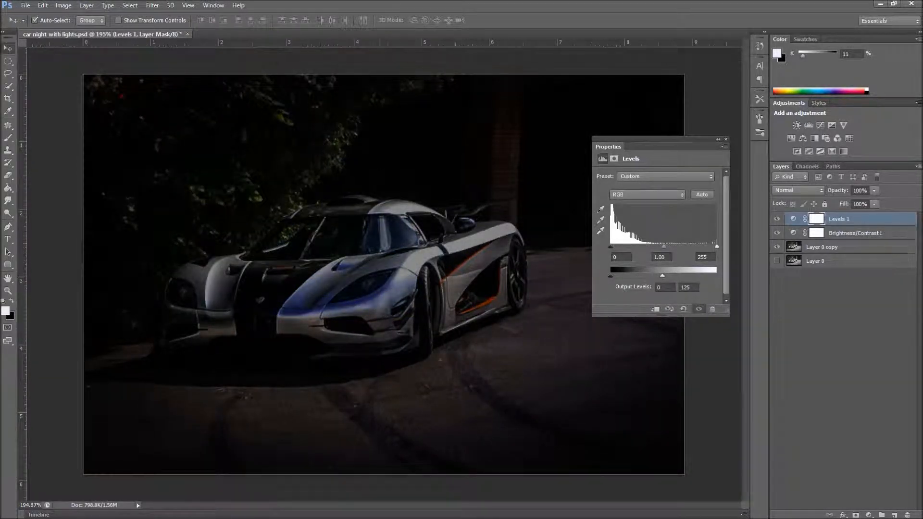
pyautogui.click(724, 141)
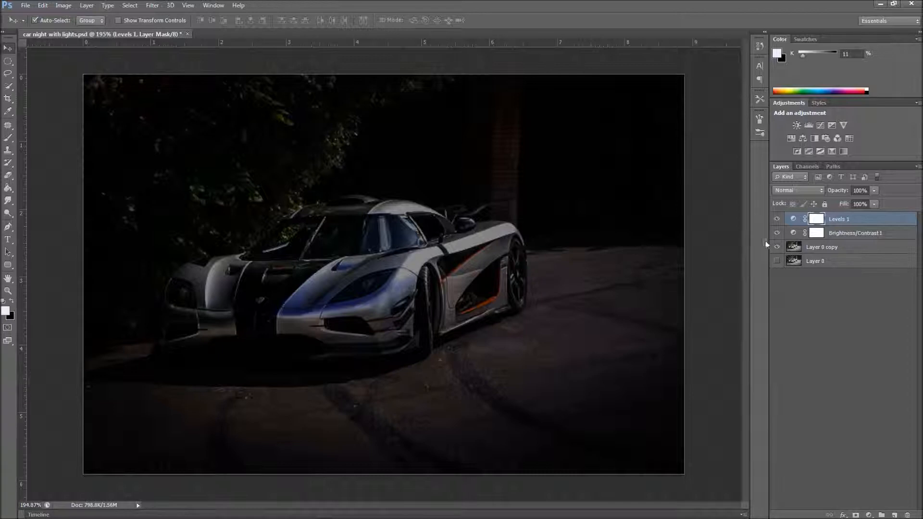
# Compare the car photo with and without the Levels and Brightness/Contrast adjustments by toggling their visibility
pyautogui.click(777, 219)
pyautogui.click(777, 233)
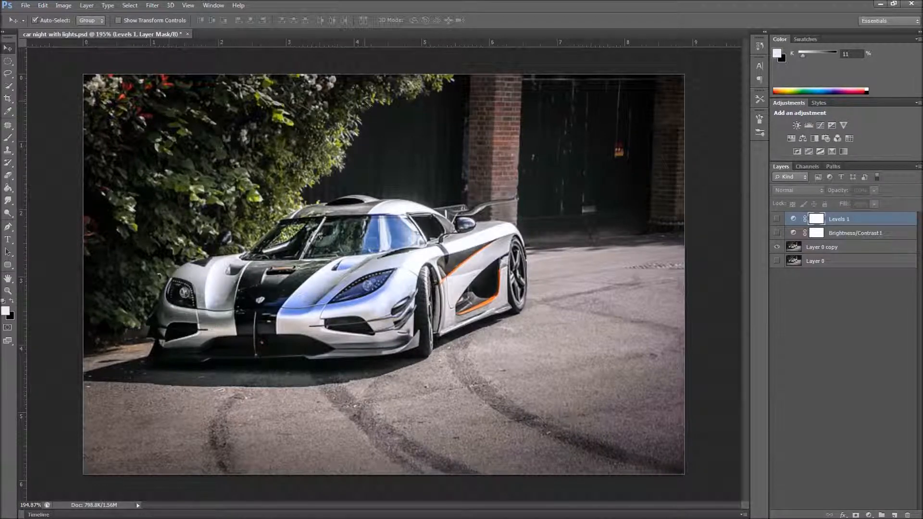
pyautogui.click(776, 219)
pyautogui.click(776, 233)
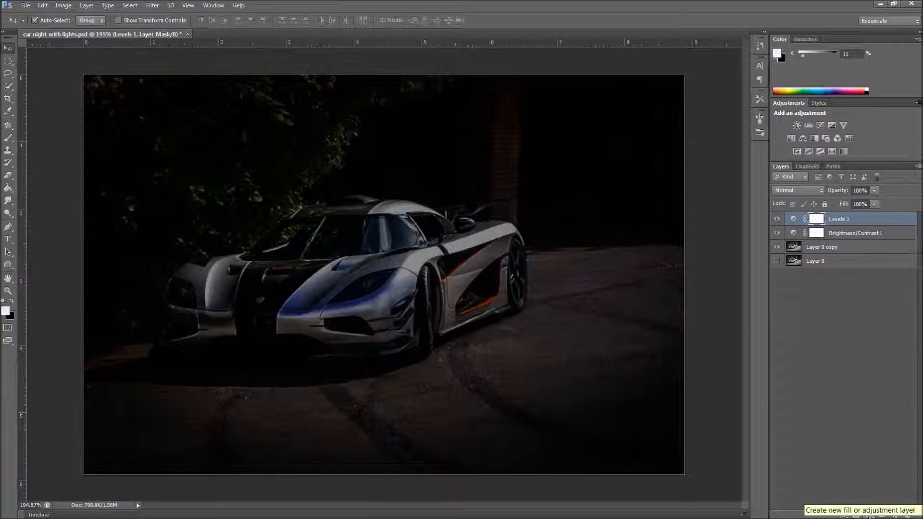
# Add a Hue/Saturation adjustment layer above Levels 1
pyautogui.click(868, 514)
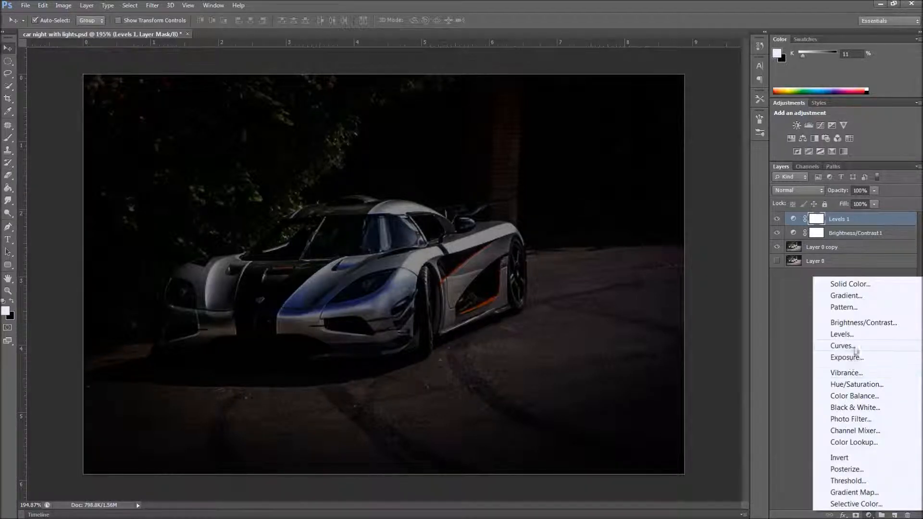
pyautogui.click(852, 384)
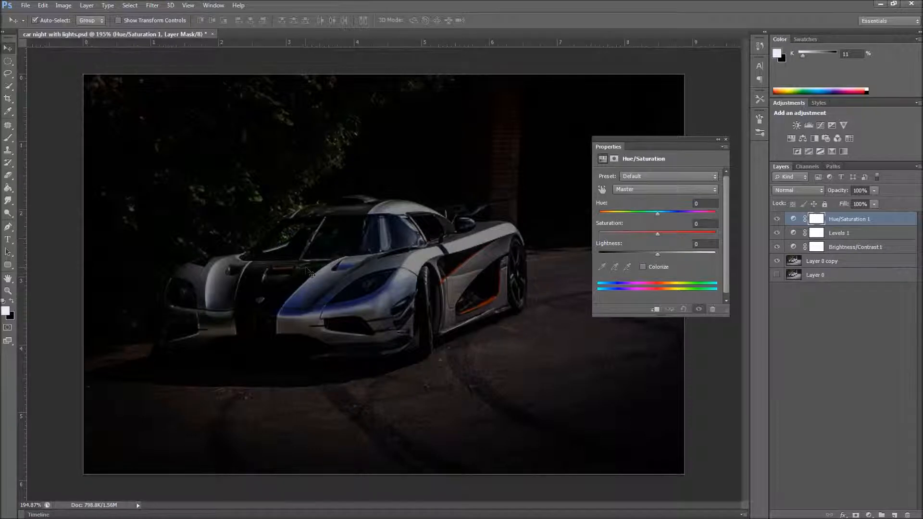
# Try the Master lightness of the Hue/Saturation adjustment at -100 and reset it to 0
pyautogui.moveTo(658, 253); pyautogui.dragTo(592, 263)
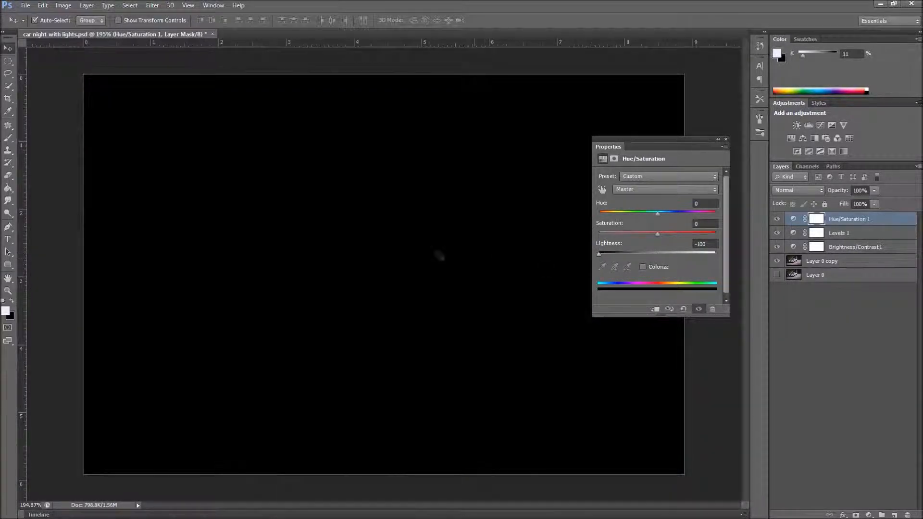
pyautogui.moveTo(709, 246); pyautogui.dragTo(693, 244)
pyautogui.write('0')
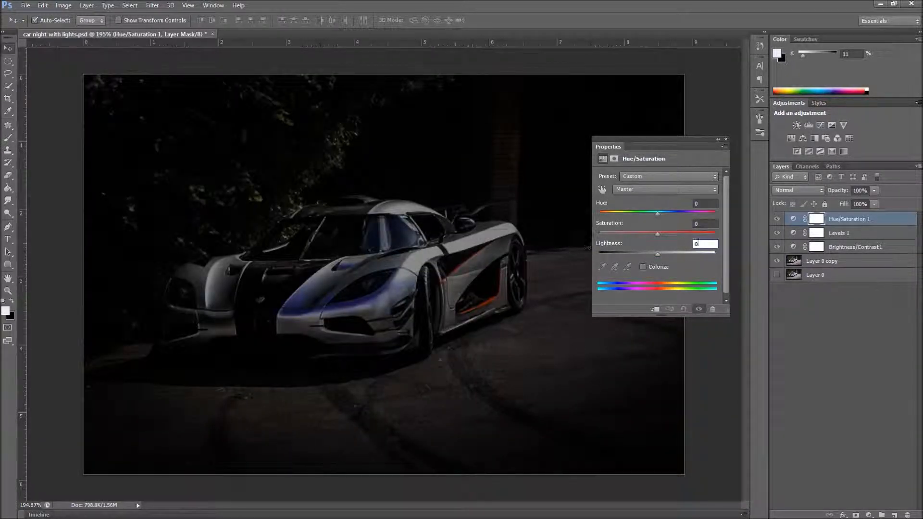
# Target the Blues range of the Hue/Saturation adjustment, sample the car's blue tones and set their lightness to -100
pyautogui.click(639, 190)
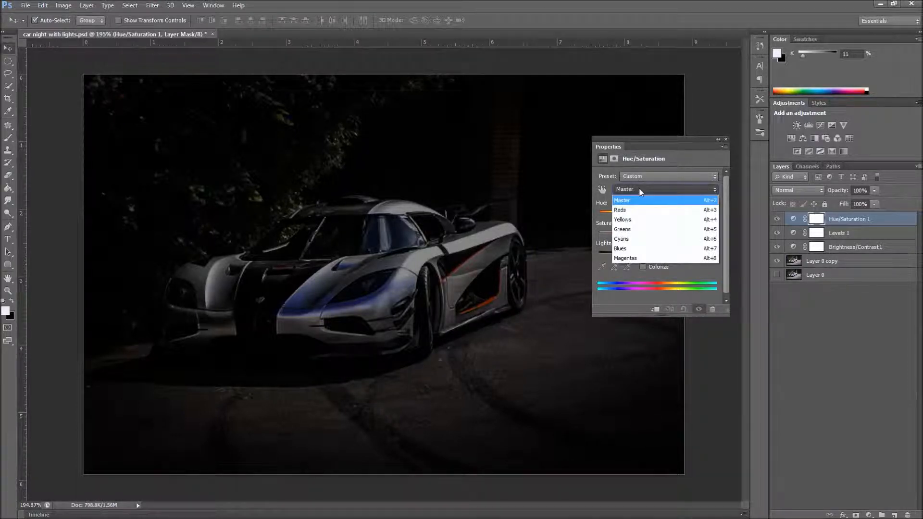
pyautogui.click(627, 249)
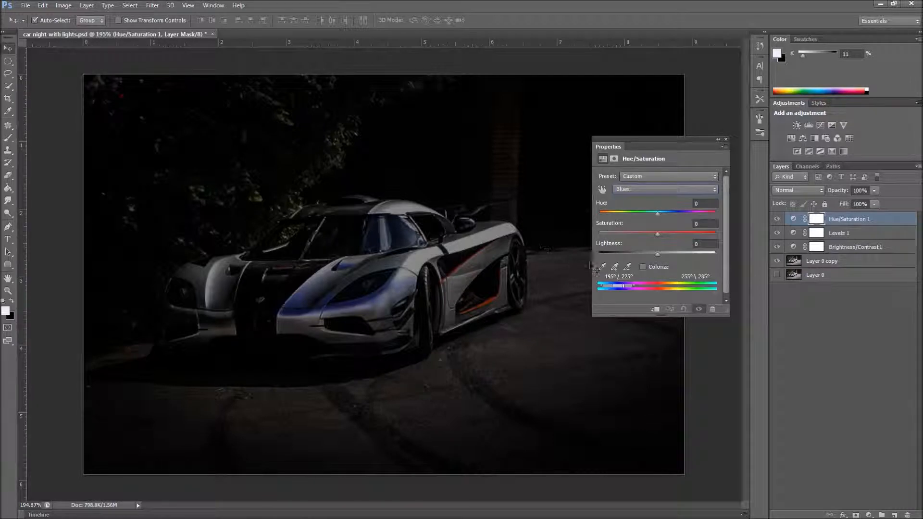
pyautogui.click(602, 268)
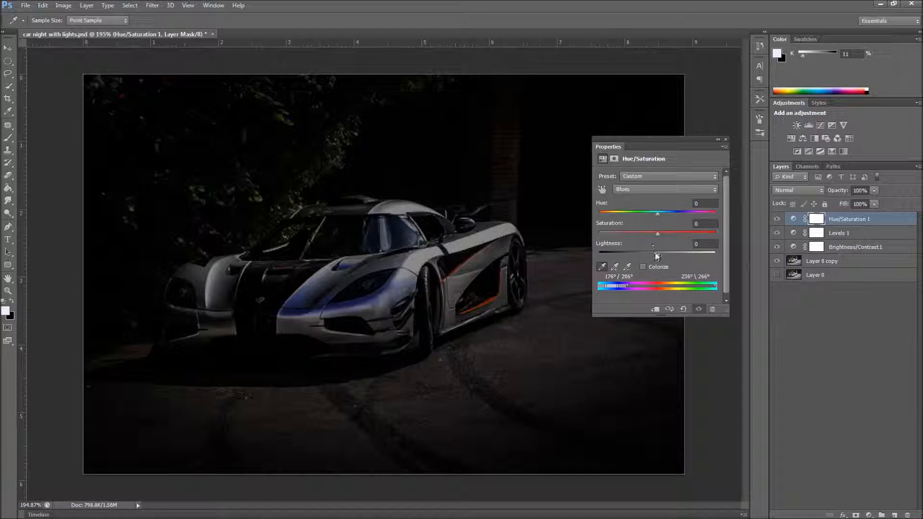
pyautogui.moveTo(656, 256); pyautogui.dragTo(596, 254)
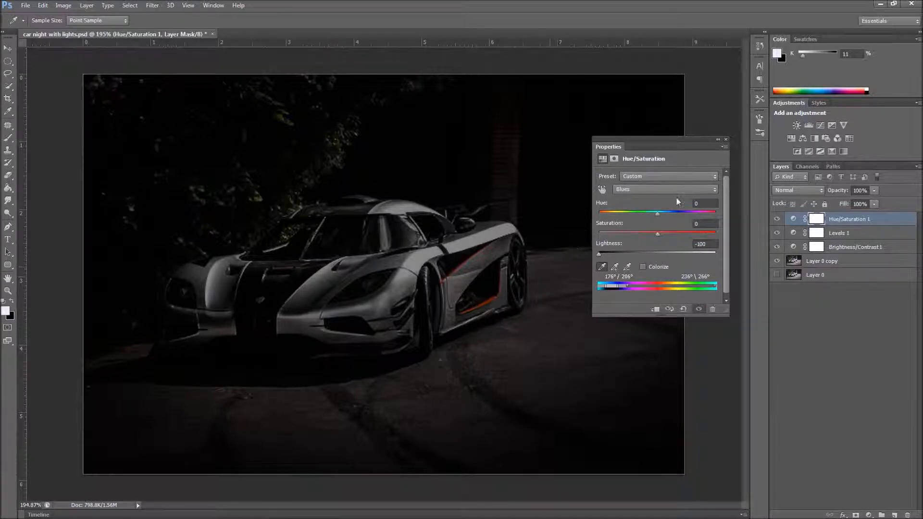
# Target the Reds range of the Hue/Saturation adjustment and set its lightness to -74 and saturation to -42
pyautogui.click(653, 189)
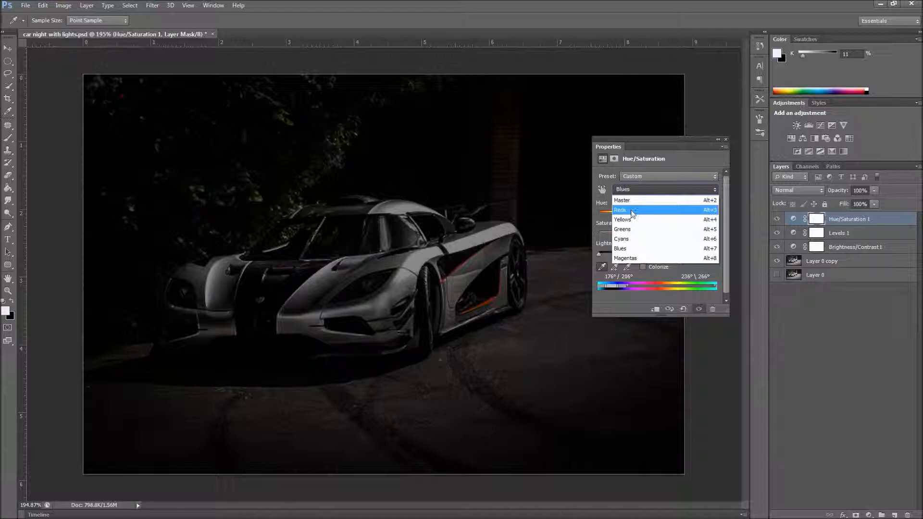
pyautogui.click(632, 211)
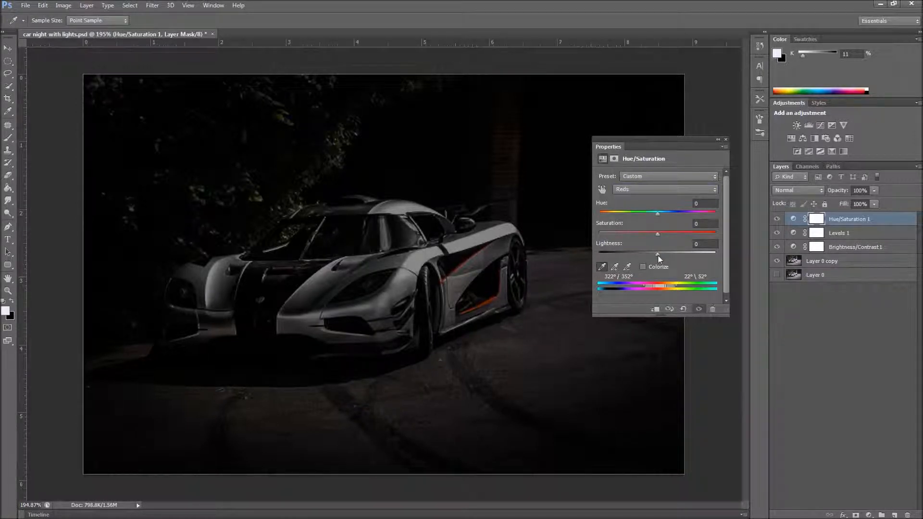
pyautogui.moveTo(657, 255); pyautogui.dragTo(615, 258)
pyautogui.moveTo(662, 232); pyautogui.dragTo(632, 236)
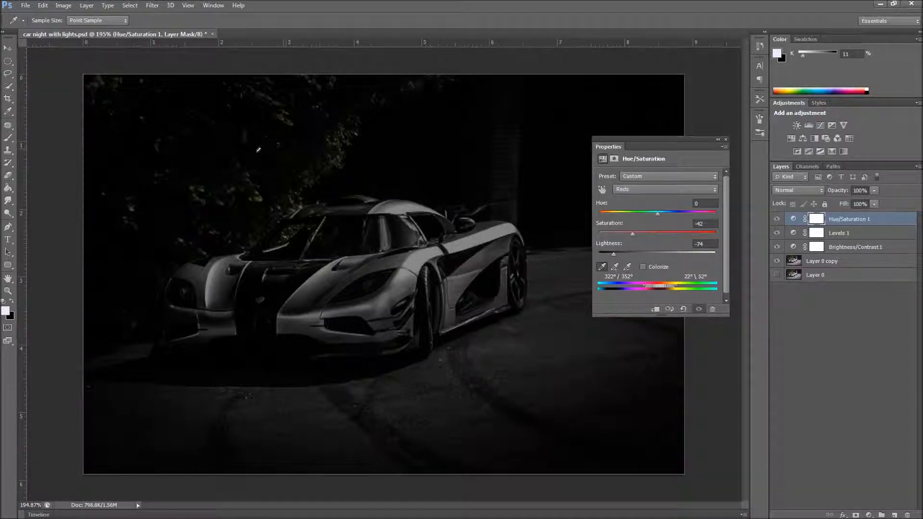
# Starting from the Greens range, sample the windshield's yellow-green tones, set lightness to -96, and add another windshield sample to the range
pyautogui.click(645, 190)
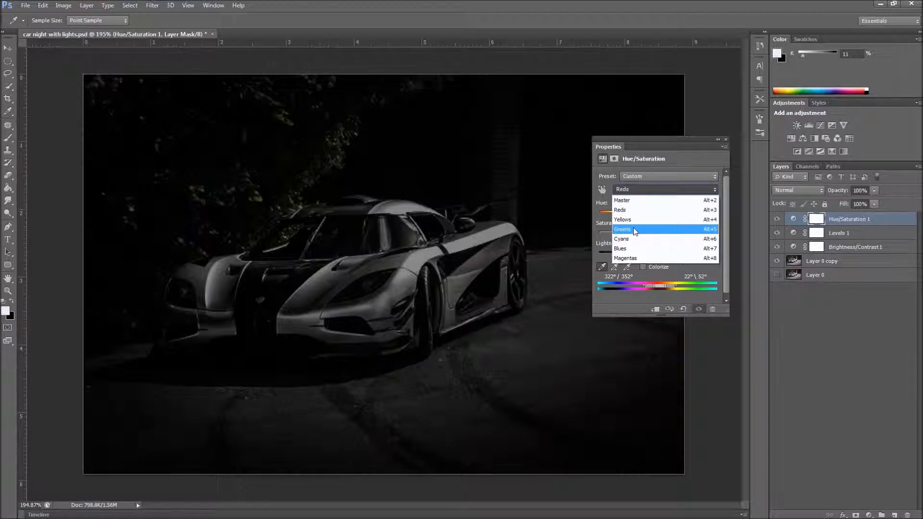
pyautogui.click(635, 229)
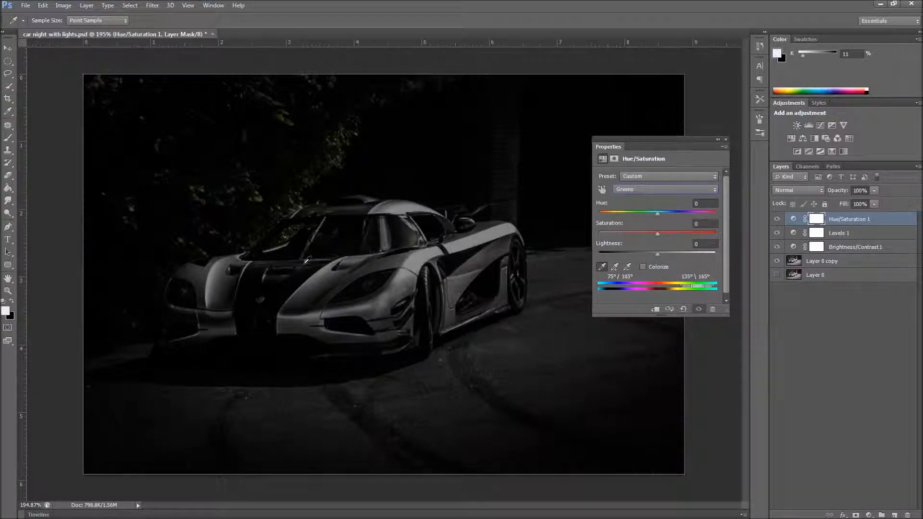
pyautogui.click(306, 260)
pyautogui.moveTo(656, 253); pyautogui.dragTo(601, 255)
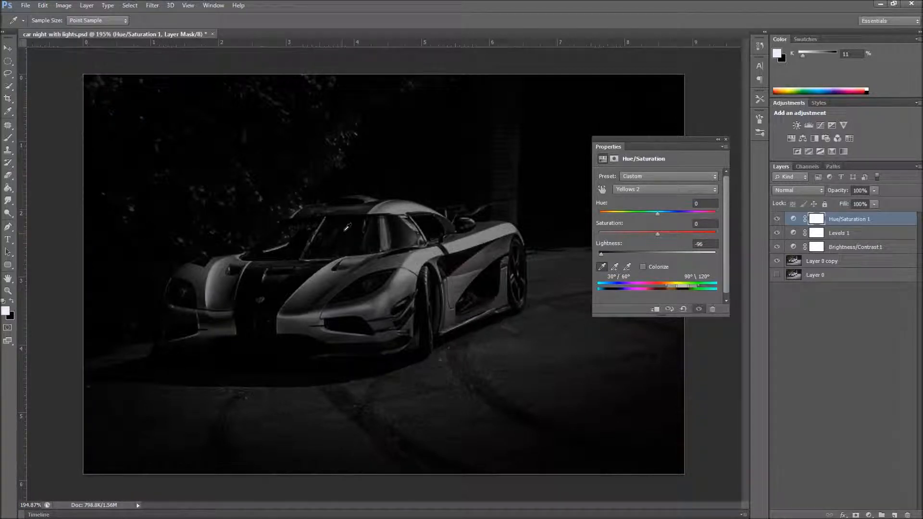
pyautogui.click(614, 267)
pyautogui.click(347, 229)
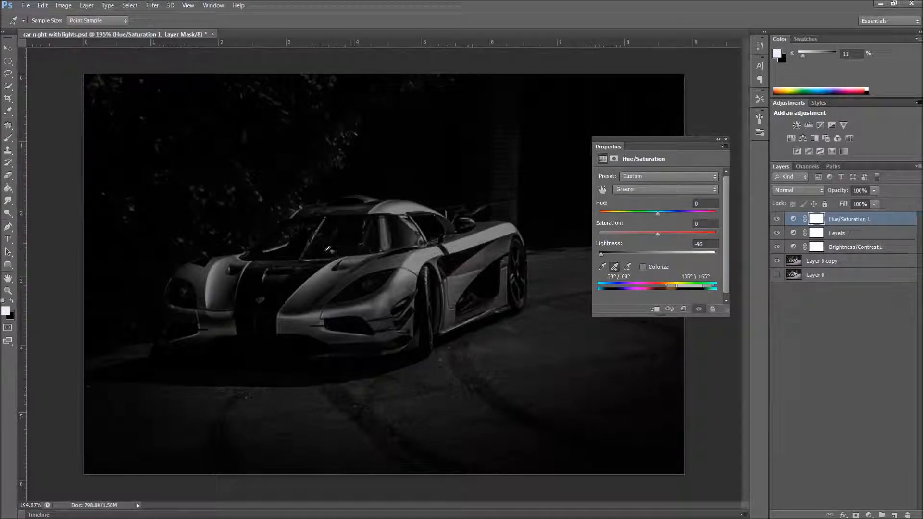
pyautogui.click(726, 140)
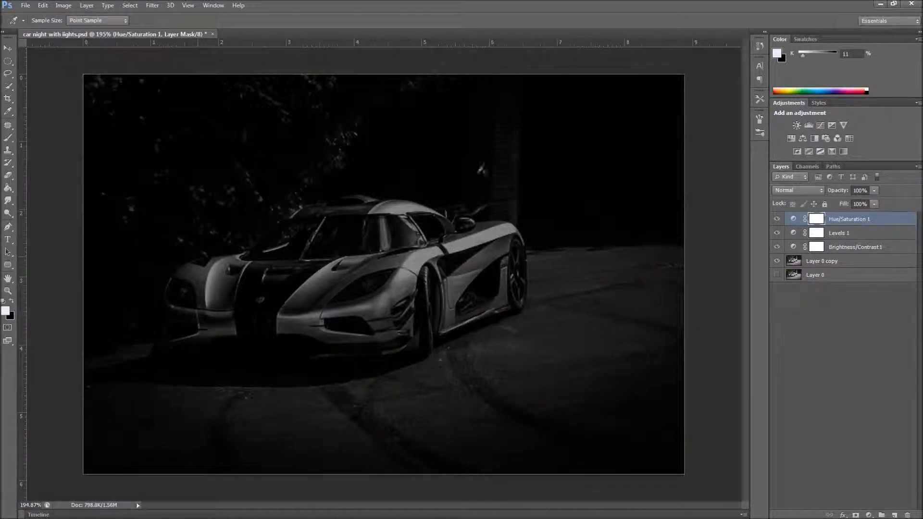
# Add a second mask to Hue/Saturation 1 and set up a soft black 80 px brush with 0% hardness and 50% flow
pyautogui.click(6, 50)
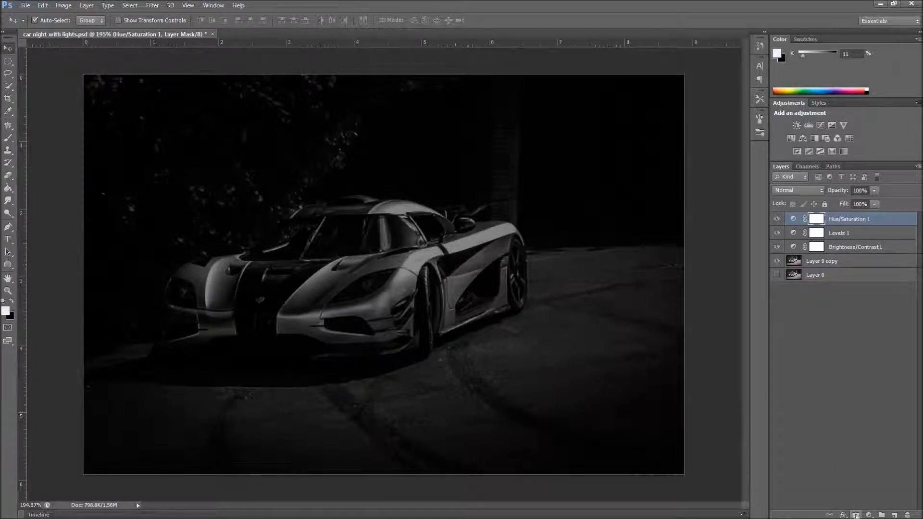
pyautogui.click(856, 514)
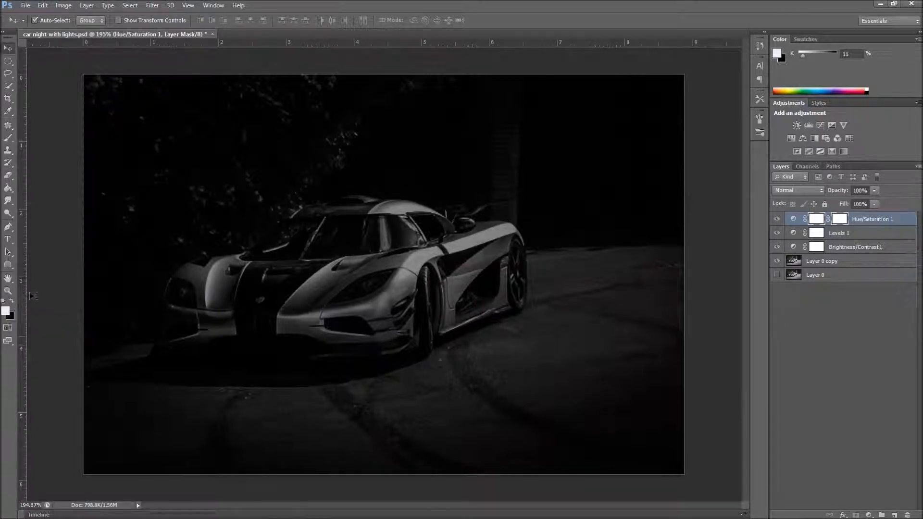
pyautogui.press('x')
pyautogui.press('x')
pyautogui.press('x')
pyautogui.press('x')
pyautogui.press('x')
pyautogui.click(9, 139)
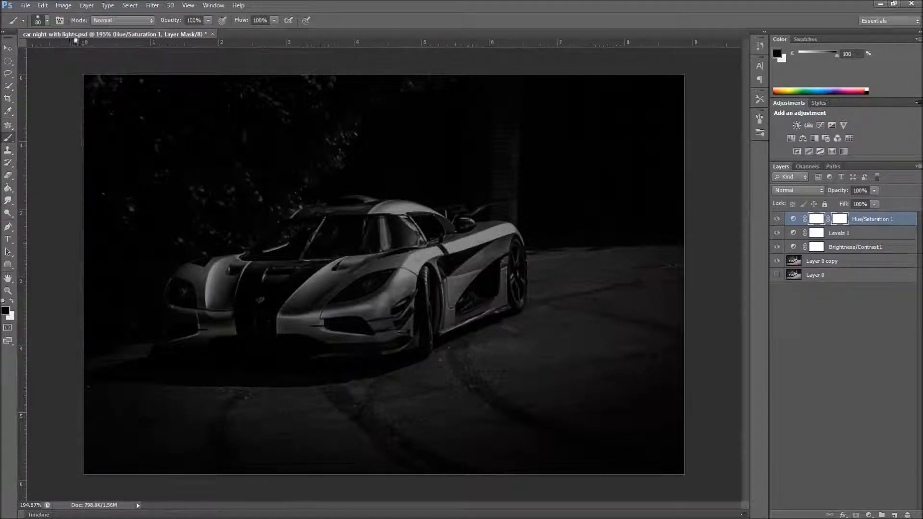
pyautogui.click(47, 20)
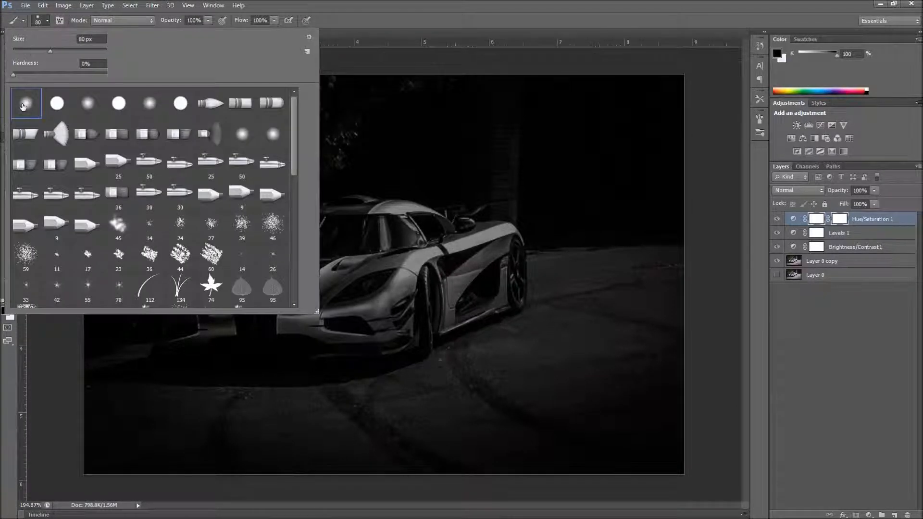
pyautogui.click(350, 6)
pyautogui.moveTo(245, 22); pyautogui.dragTo(216, 22)
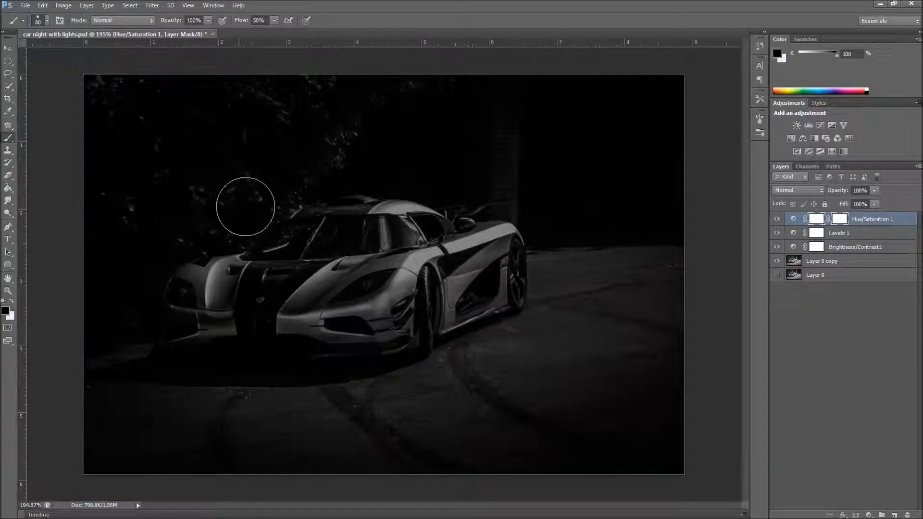
# Paint black on the Hue/Saturation 1 layer mask over the foliage and brick pillar behind the car, reducing the brush size for finer areas
pyautogui.moveTo(289, 171)
pyautogui.mouseDown()
pyautogui.moveTo(322, 147)
pyautogui.moveTo(316, 139)
pyautogui.moveTo(167, 181)
pyautogui.moveTo(123, 176)
pyautogui.moveTo(332, 130)
pyautogui.moveTo(215, 132)
pyautogui.moveTo(95, 97)
pyautogui.moveTo(393, 91)
pyautogui.moveTo(285, 150)
pyautogui.moveTo(291, 144)
pyautogui.moveTo(156, 133)
pyautogui.moveTo(92, 159)
pyautogui.moveTo(260, 145)
pyautogui.moveTo(277, 165)
pyautogui.moveTo(254, 185)
pyautogui.moveTo(257, 198)
pyautogui.moveTo(225, 174)
pyautogui.moveTo(132, 227)
pyautogui.moveTo(114, 318)
pyautogui.moveTo(138, 260)
pyautogui.moveTo(227, 149)
pyautogui.moveTo(286, 140)
pyautogui.moveTo(304, 156)
pyautogui.moveTo(452, 173)
pyautogui.moveTo(414, 146)
pyautogui.moveTo(465, 113)
pyautogui.moveTo(498, 105)
pyautogui.moveTo(500, 159)
pyautogui.moveTo(514, 166)
pyautogui.moveTo(540, 129)
pyautogui.moveTo(603, 104)
pyautogui.moveTo(656, 106)
pyautogui.moveTo(651, 181)
pyautogui.moveTo(635, 217)
pyautogui.moveTo(570, 220)
pyautogui.moveTo(556, 126)
pyautogui.moveTo(566, 131)
pyautogui.moveTo(519, 210)
pyautogui.mouseUp()
pyautogui.press('[')
pyautogui.press('[')
pyautogui.press('[')
pyautogui.press('[')
pyautogui.press('[')
pyautogui.press('[')
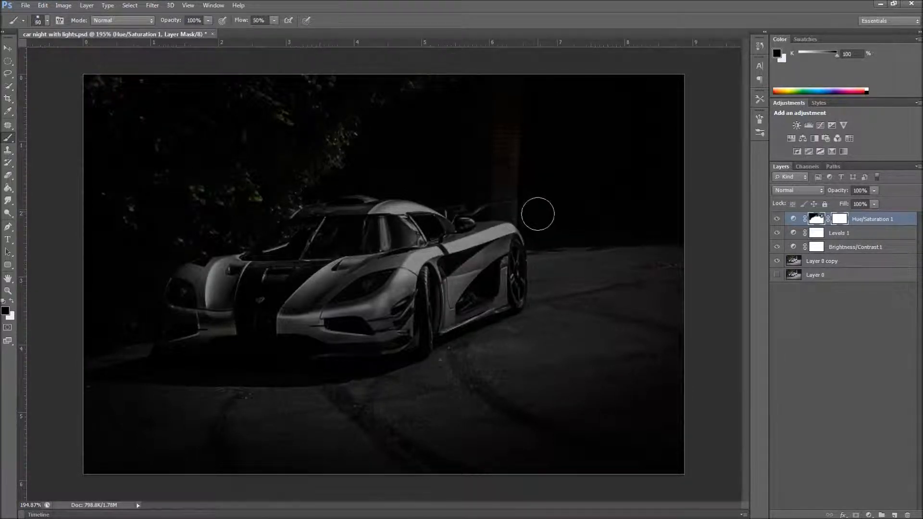
pyautogui.press('[')
pyautogui.press('[')
# Add a second mask to Brightness/Contrast 1 and paint black over the foliage and background with a 100 px brush
pyautogui.click(890, 250)
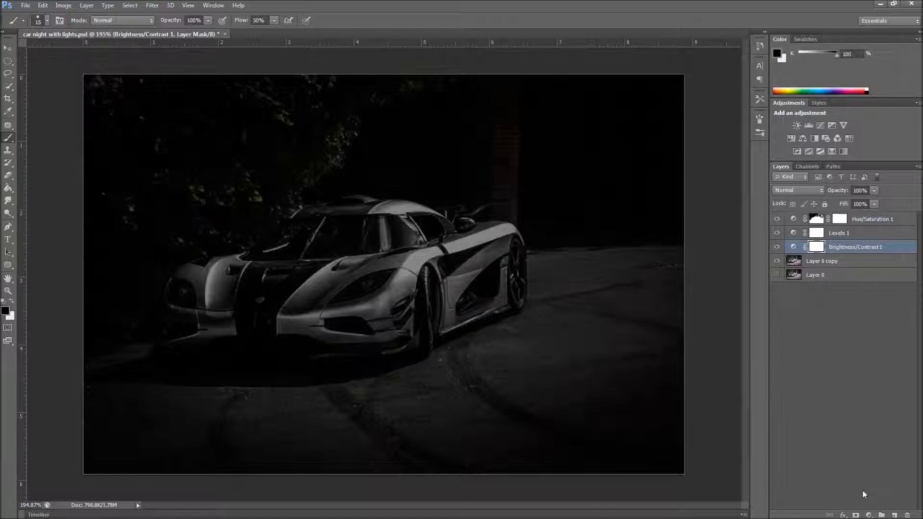
pyautogui.click(856, 515)
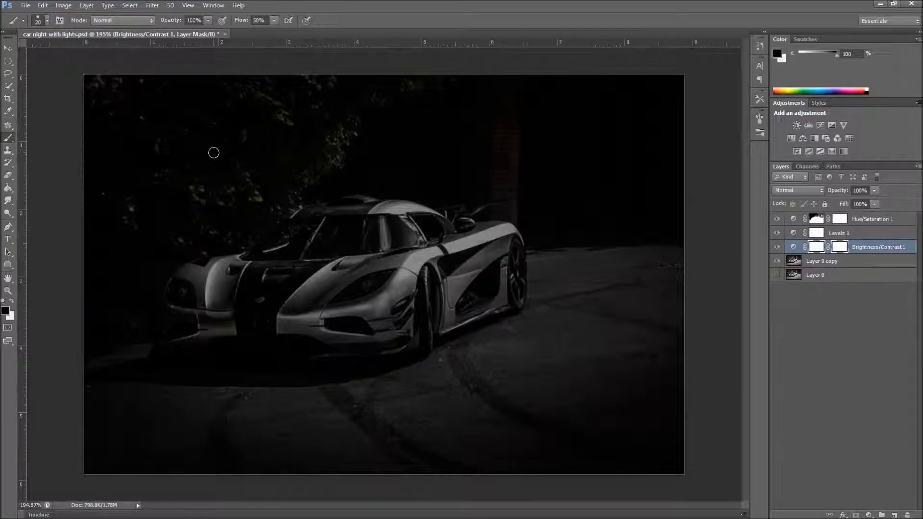
pyautogui.press(']')
pyautogui.press(']')
pyautogui.press(']')
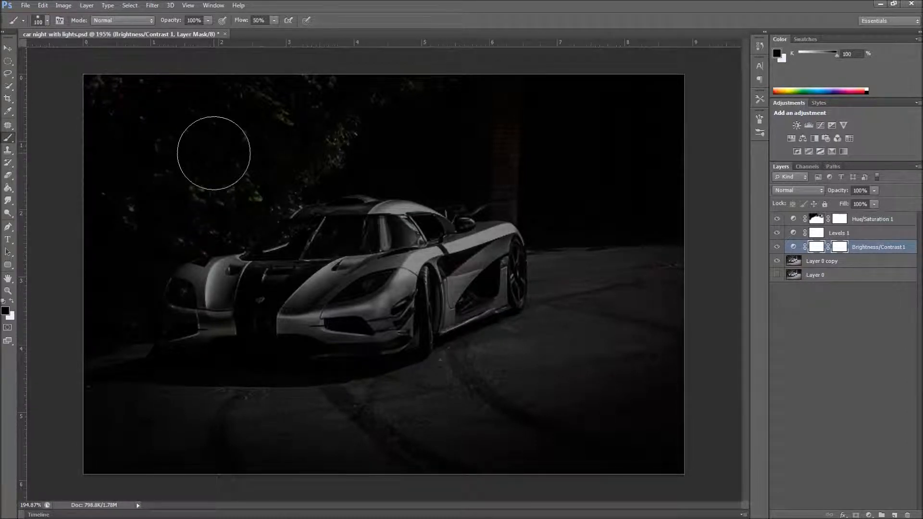
pyautogui.moveTo(117, 111)
pyautogui.mouseDown()
pyautogui.moveTo(111, 99)
pyautogui.moveTo(350, 91)
pyautogui.moveTo(380, 108)
pyautogui.moveTo(185, 140)
pyautogui.moveTo(148, 169)
pyautogui.moveTo(295, 153)
pyautogui.moveTo(251, 194)
pyautogui.moveTo(192, 191)
pyautogui.moveTo(132, 239)
pyautogui.moveTo(128, 278)
pyautogui.moveTo(103, 324)
pyautogui.moveTo(89, 154)
pyautogui.moveTo(305, 72)
pyautogui.moveTo(346, 129)
pyautogui.moveTo(319, 148)
pyautogui.moveTo(425, 152)
pyautogui.moveTo(445, 164)
pyautogui.moveTo(476, 99)
pyautogui.moveTo(598, 107)
pyautogui.moveTo(649, 124)
pyautogui.moveTo(638, 212)
pyautogui.moveTo(607, 117)
pyautogui.moveTo(574, 200)
pyautogui.moveTo(553, 210)
pyautogui.moveTo(517, 151)
pyautogui.moveTo(120, 112)
pyautogui.moveTo(515, 88)
pyautogui.moveTo(634, 220)
pyautogui.moveTo(94, 90)
pyautogui.moveTo(122, 99)
pyautogui.moveTo(216, 93)
pyautogui.moveTo(371, 134)
pyautogui.moveTo(566, 144)
pyautogui.moveTo(499, 95)
pyautogui.mouseUp()
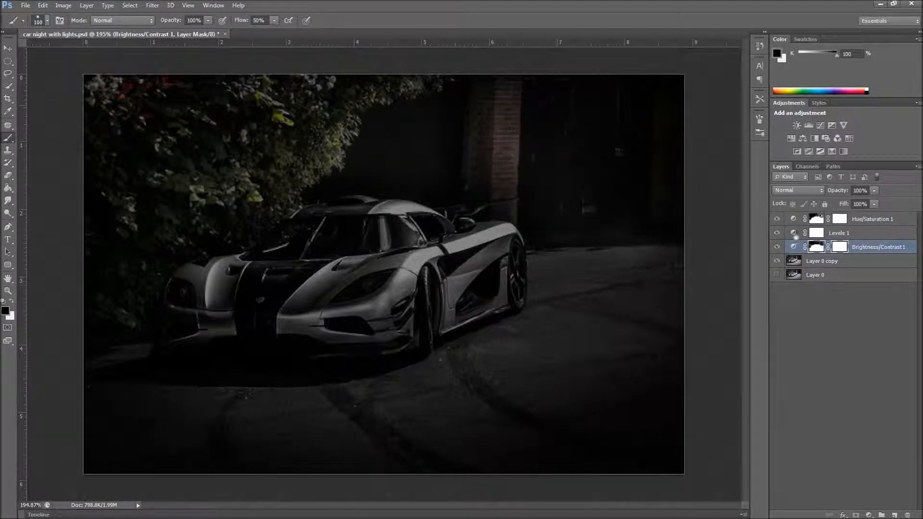
# Add a second mask to Levels 1 and brush its layer mask over the background, reducing the flow to 22%
pyautogui.click(871, 235)
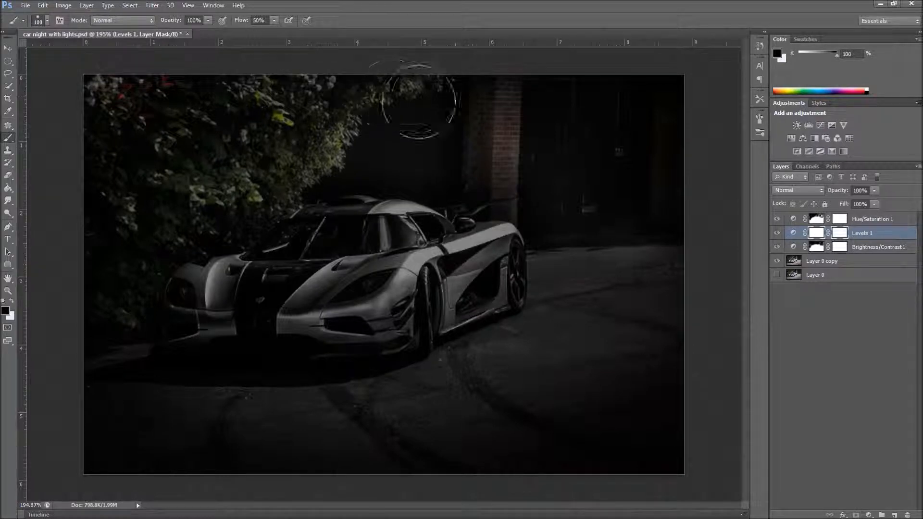
pyautogui.moveTo(428, 98)
pyautogui.mouseDown()
pyautogui.moveTo(116, 102)
pyautogui.moveTo(94, 118)
pyautogui.moveTo(295, 121)
pyautogui.moveTo(333, 140)
pyautogui.moveTo(161, 153)
pyautogui.moveTo(107, 184)
pyautogui.moveTo(260, 177)
pyautogui.moveTo(252, 195)
pyautogui.moveTo(194, 188)
pyautogui.moveTo(168, 223)
pyautogui.moveTo(135, 230)
pyautogui.moveTo(124, 296)
pyautogui.moveTo(111, 308)
pyautogui.moveTo(144, 258)
pyautogui.moveTo(301, 133)
pyautogui.moveTo(315, 148)
pyautogui.moveTo(419, 161)
pyautogui.moveTo(442, 145)
pyautogui.moveTo(412, 122)
pyautogui.moveTo(476, 103)
pyautogui.moveTo(493, 152)
pyautogui.moveTo(516, 128)
pyautogui.moveTo(630, 111)
pyautogui.moveTo(648, 127)
pyautogui.moveTo(653, 182)
pyautogui.moveTo(617, 217)
pyautogui.moveTo(591, 169)
pyautogui.moveTo(566, 224)
pyautogui.moveTo(559, 153)
pyautogui.moveTo(577, 110)
pyautogui.moveTo(644, 109)
pyautogui.moveTo(673, 216)
pyautogui.moveTo(549, 317)
pyautogui.moveTo(442, 339)
pyautogui.mouseUp()
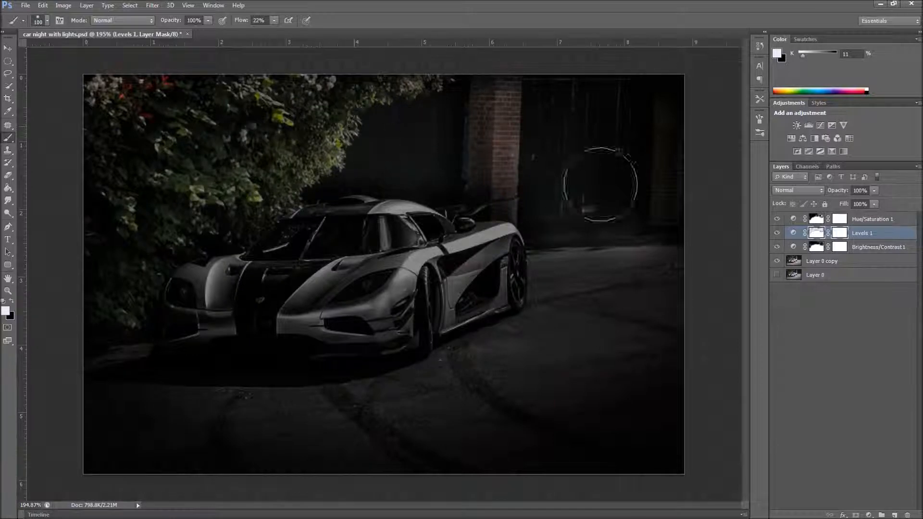
# Rework the Brightness/Contrast 1 mask over the wall, pillar and foliage with white at 14% flow
pyautogui.click(867, 248)
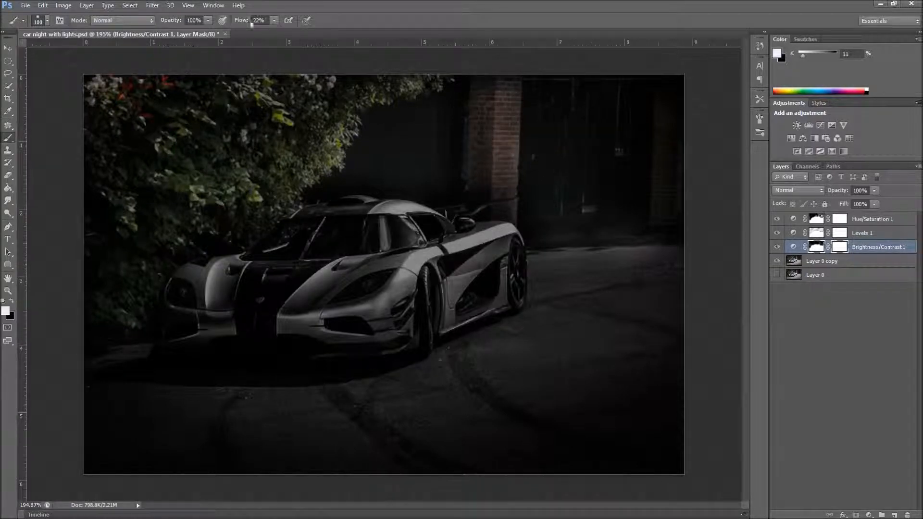
pyautogui.moveTo(529, 94)
pyautogui.mouseDown()
pyautogui.moveTo(502, 107)
pyautogui.moveTo(501, 139)
pyautogui.moveTo(559, 206)
pyautogui.moveTo(652, 209)
pyautogui.moveTo(656, 151)
pyautogui.moveTo(545, 125)
pyautogui.mouseUp()
pyautogui.moveTo(432, 135)
pyautogui.mouseDown()
pyautogui.moveTo(401, 153)
pyautogui.moveTo(347, 132)
pyautogui.moveTo(360, 108)
pyautogui.moveTo(222, 103)
pyautogui.moveTo(124, 114)
pyautogui.moveTo(333, 101)
pyautogui.moveTo(373, 123)
pyautogui.moveTo(165, 215)
pyautogui.moveTo(132, 287)
pyautogui.moveTo(103, 313)
pyautogui.moveTo(233, 214)
pyautogui.moveTo(451, 177)
pyautogui.moveTo(263, 105)
pyautogui.mouseUp()
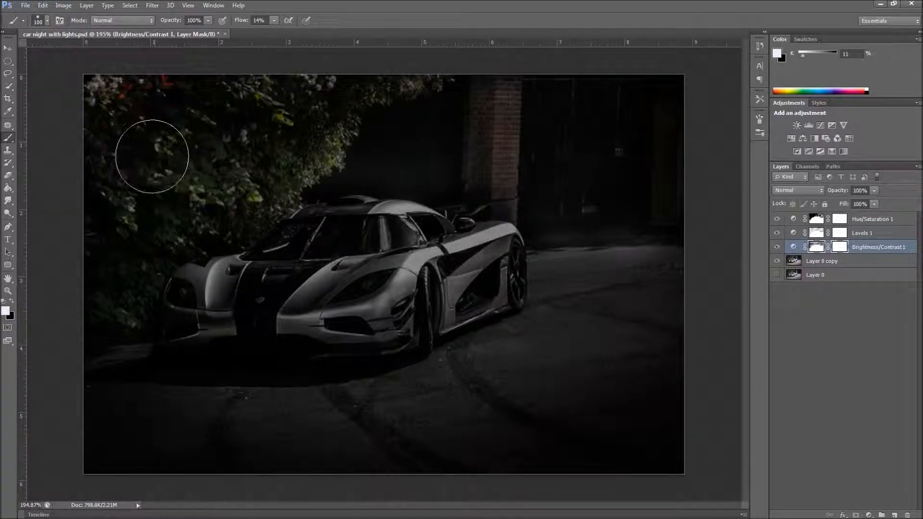
pyautogui.press('x')
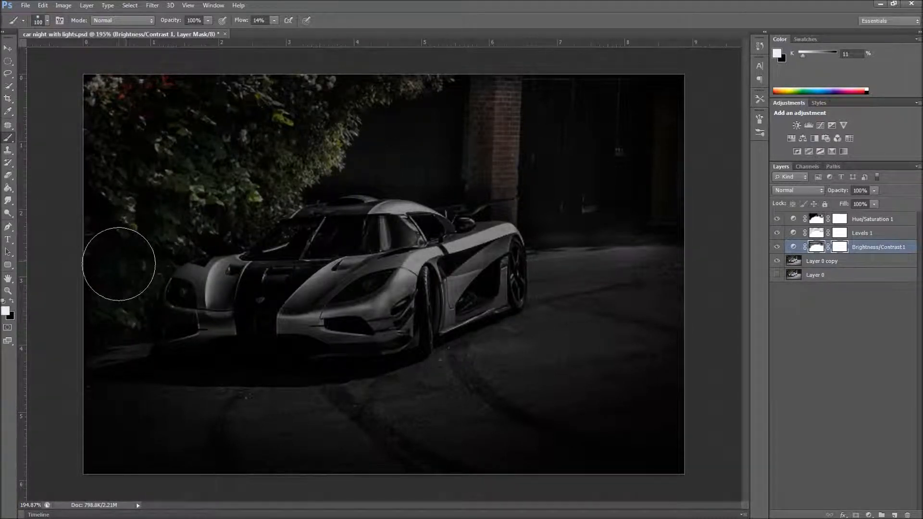
pyautogui.press('x')
pyautogui.moveTo(138, 243)
pyautogui.mouseDown()
pyautogui.moveTo(116, 305)
pyautogui.moveTo(156, 233)
pyautogui.moveTo(186, 207)
pyautogui.moveTo(219, 203)
pyautogui.moveTo(405, 105)
pyautogui.moveTo(464, 108)
pyautogui.mouseUp()
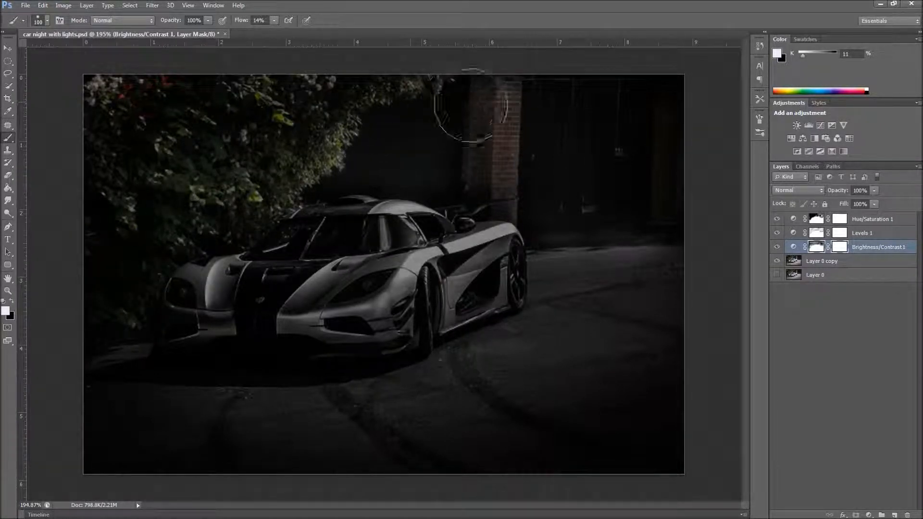
pyautogui.moveTo(536, 136)
pyautogui.mouseDown()
pyautogui.moveTo(588, 174)
pyautogui.moveTo(602, 211)
pyautogui.moveTo(489, 109)
pyautogui.moveTo(657, 157)
pyautogui.mouseUp()
pyautogui.press('x')
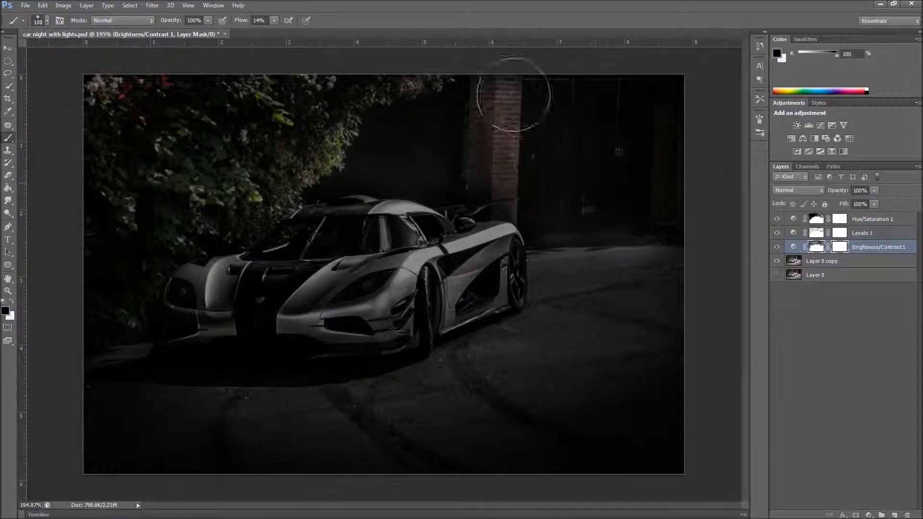
# Brush the Hue/Saturation 1 layer mask over the brick pillar at 14% flow
pyautogui.click(836, 221)
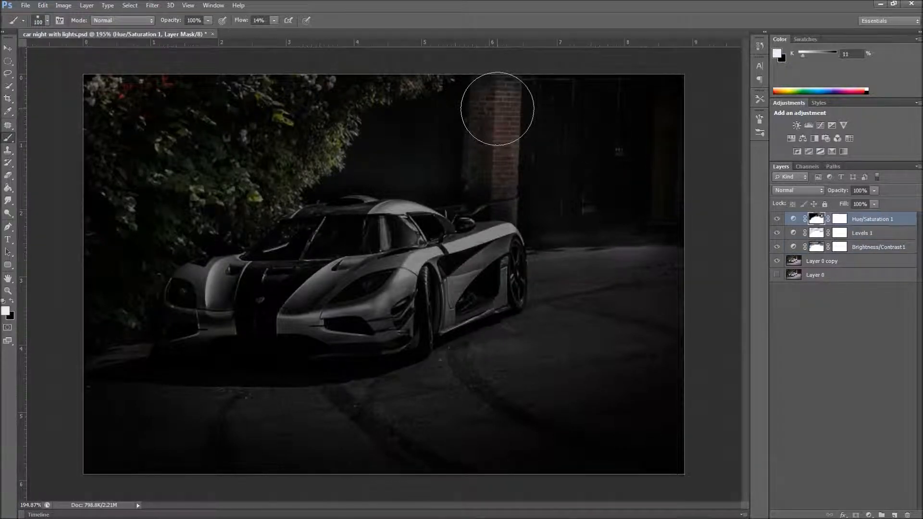
pyautogui.moveTo(492, 111); pyautogui.dragTo(490, 108)
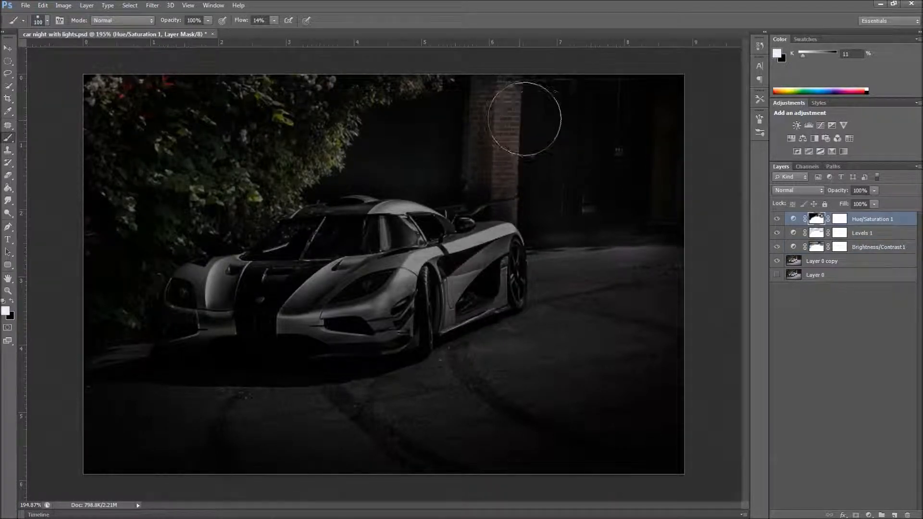
pyautogui.moveTo(491, 107); pyautogui.dragTo(515, 109)
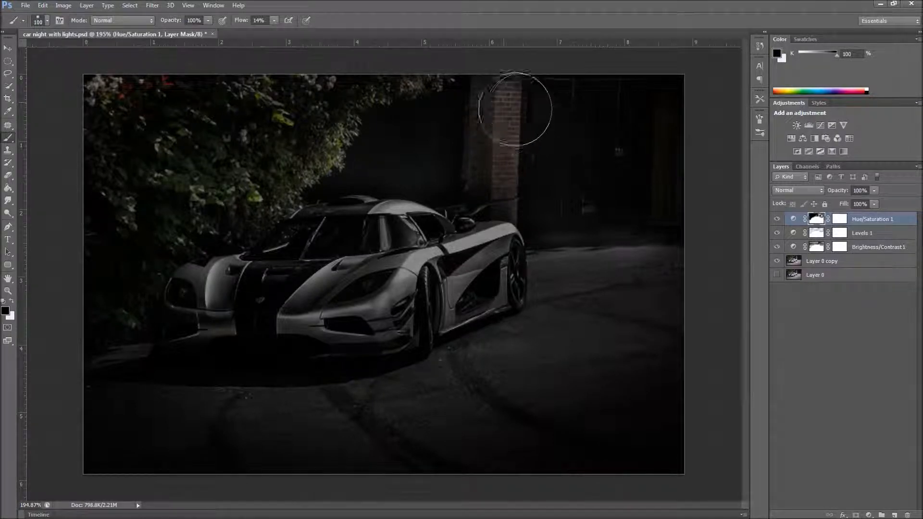
# Paint white on the Levels 1 layer mask over the upper part of the brick pillar
pyautogui.click(885, 234)
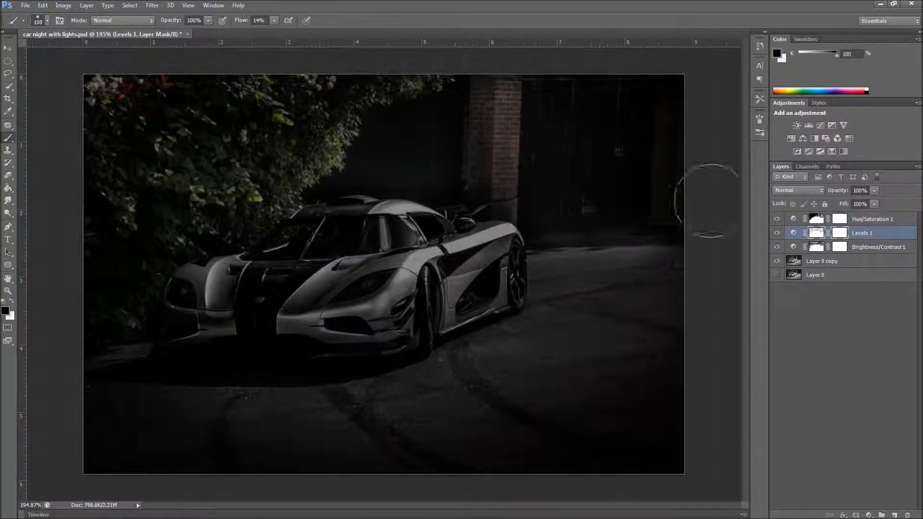
pyautogui.press('x')
pyautogui.moveTo(509, 116)
pyautogui.mouseDown()
pyautogui.moveTo(507, 168)
pyautogui.moveTo(521, 106)
pyautogui.moveTo(506, 97)
pyautogui.mouseUp()
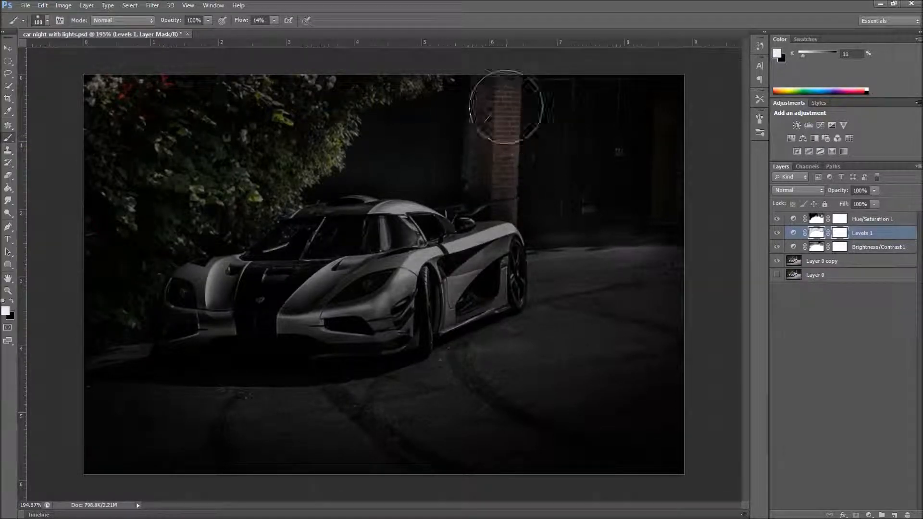
# Tone down the red foliage in the photo's upper-left corner using white on the Brightness/Contrast 1 and Hue/Saturation 1 masks
pyautogui.click(817, 248)
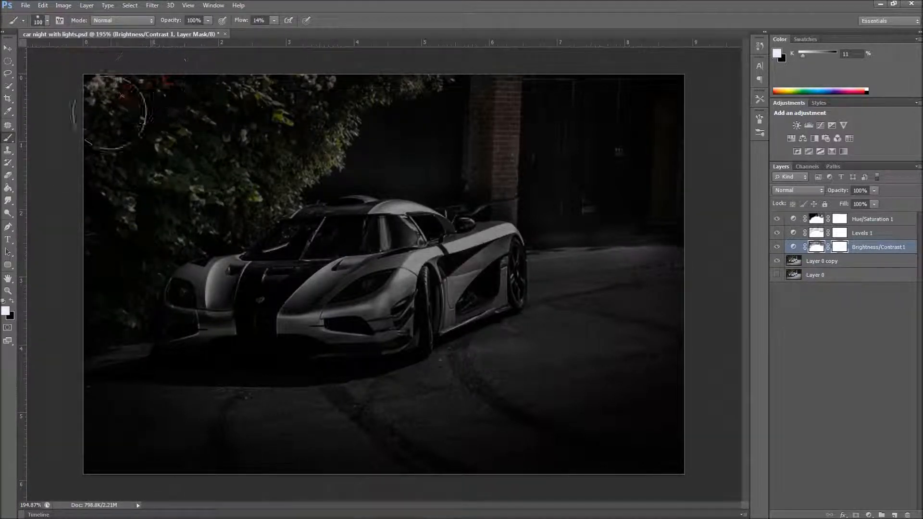
pyautogui.click(877, 223)
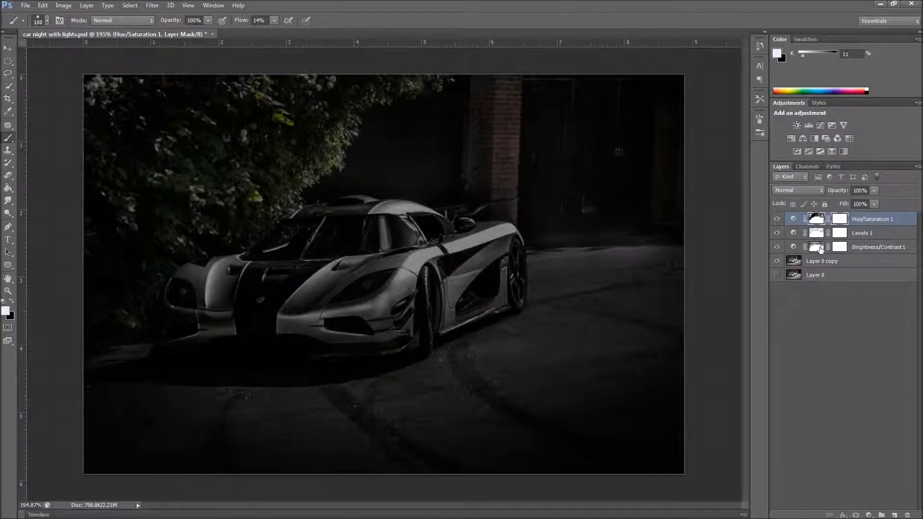
# Paint black at 100% flow on the Brightness/Contrast 1 mask over the headlights, front bumper and road ahead of the car
pyautogui.click(860, 248)
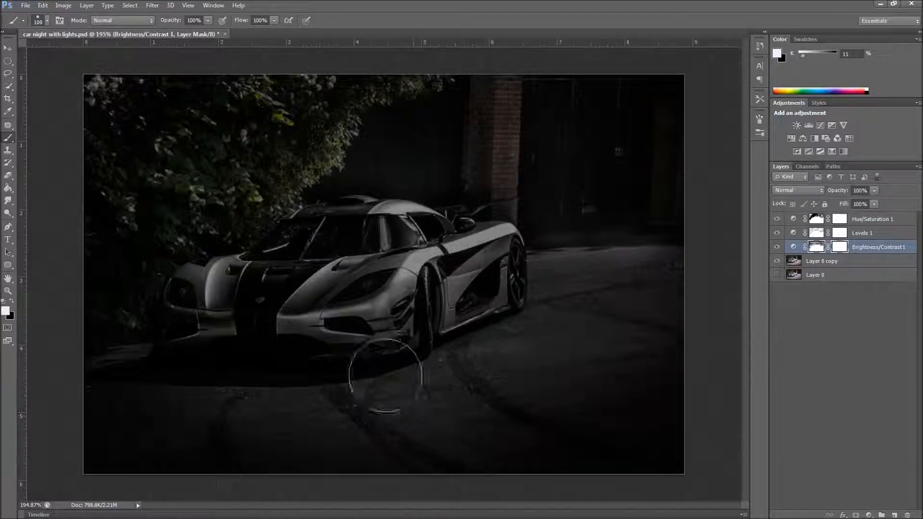
pyautogui.press('x')
pyautogui.moveTo(360, 278); pyautogui.dragTo(387, 382)
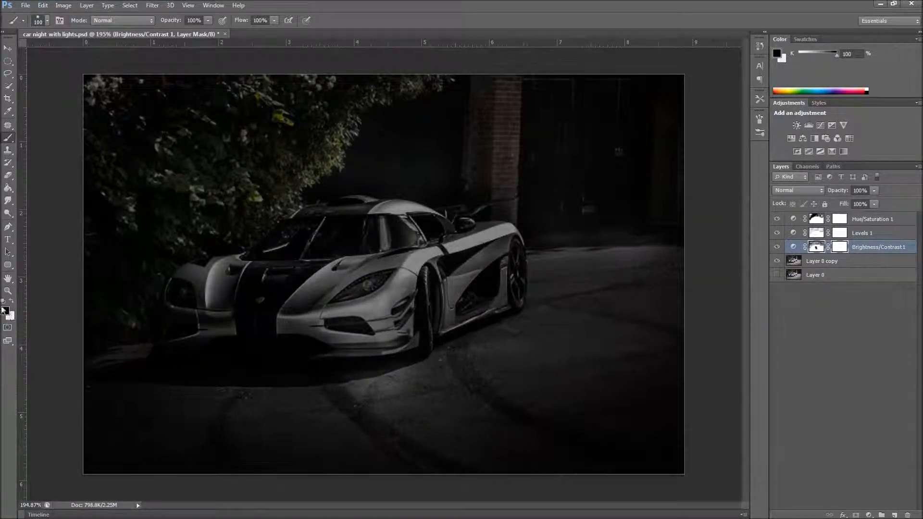
pyautogui.moveTo(382, 384); pyautogui.dragTo(446, 470)
pyautogui.moveTo(243, 361)
pyautogui.mouseDown()
pyautogui.moveTo(180, 303)
pyautogui.moveTo(201, 317)
pyautogui.moveTo(193, 307)
pyautogui.moveTo(180, 335)
pyautogui.moveTo(77, 426)
pyautogui.moveTo(155, 397)
pyautogui.moveTo(209, 343)
pyautogui.moveTo(123, 454)
pyautogui.moveTo(104, 460)
pyautogui.moveTo(234, 375)
pyautogui.moveTo(238, 407)
pyautogui.moveTo(204, 472)
pyautogui.moveTo(282, 351)
pyautogui.moveTo(299, 463)
pyautogui.moveTo(307, 395)
pyautogui.moveTo(362, 470)
pyautogui.moveTo(330, 412)
pyautogui.moveTo(423, 461)
pyautogui.mouseUp()
pyautogui.moveTo(361, 389)
pyautogui.mouseDown()
pyautogui.moveTo(342, 329)
pyautogui.moveTo(285, 341)
pyautogui.moveTo(224, 340)
pyautogui.moveTo(201, 337)
pyautogui.moveTo(190, 322)
pyautogui.mouseUp()
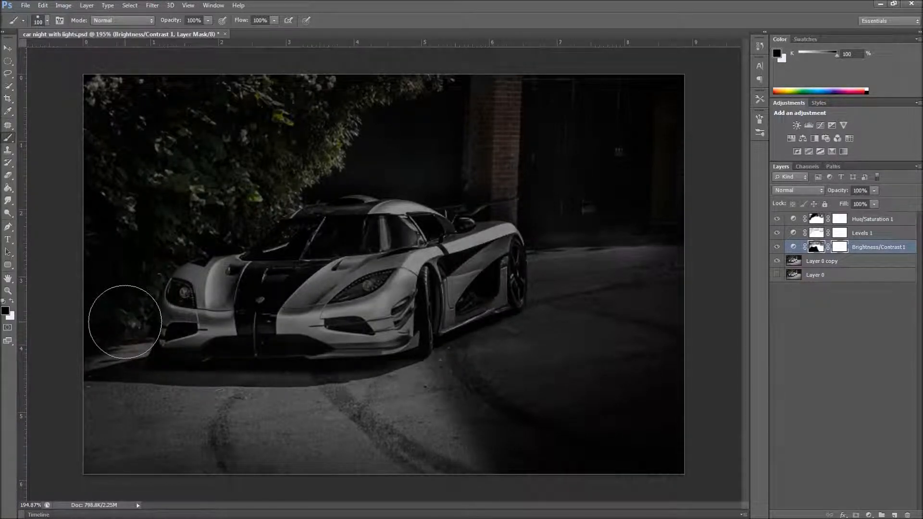
# Paint white with a smaller brush on the Brightness/Contrast 1 mask over the ground beside the front bumper and behind the front wheel
pyautogui.press('x')
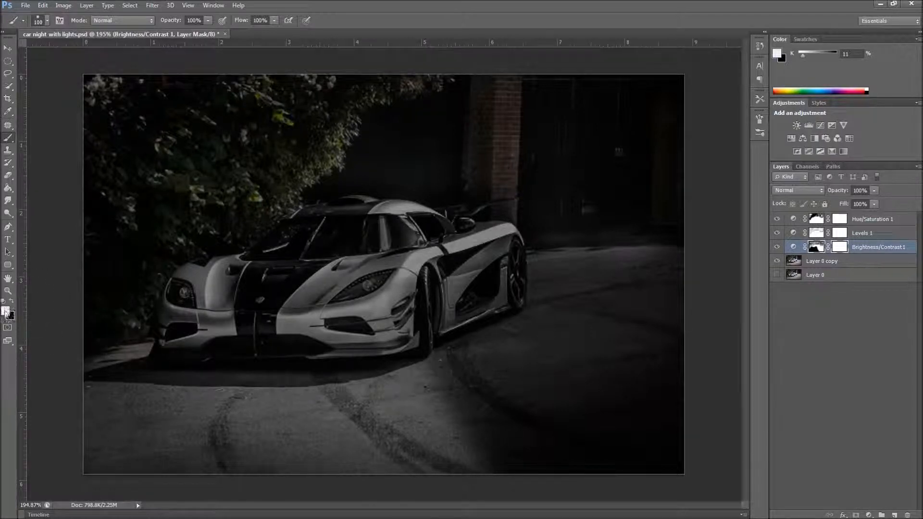
pyautogui.press('[')
pyautogui.press('[')
pyautogui.press('[')
pyautogui.press('[')
pyautogui.press('[')
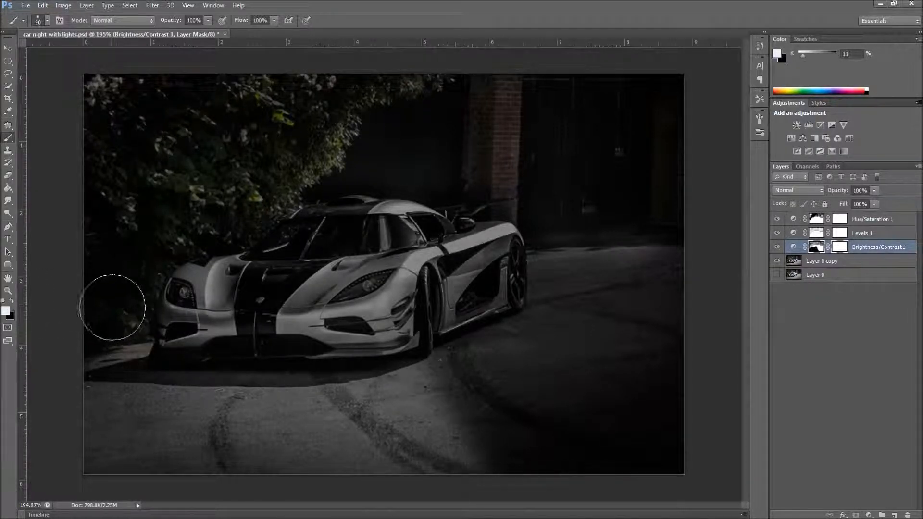
pyautogui.moveTo(133, 335)
pyautogui.mouseDown()
pyautogui.moveTo(91, 356)
pyautogui.moveTo(129, 343)
pyautogui.mouseUp()
pyautogui.moveTo(470, 362); pyautogui.dragTo(457, 356)
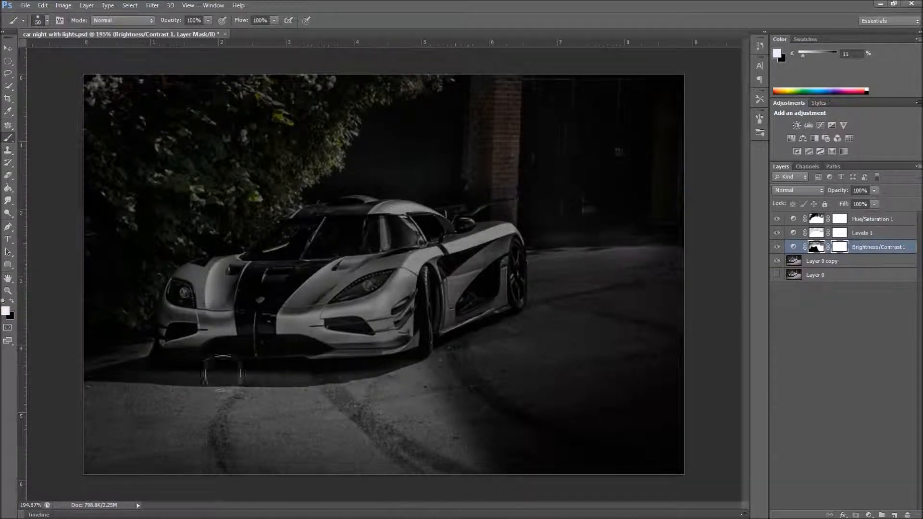
pyautogui.click(142, 359)
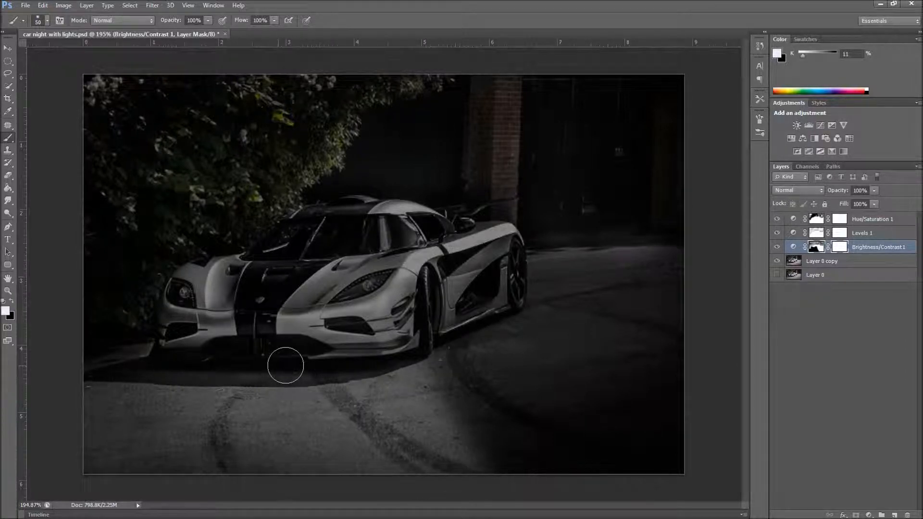
# Rename the Layer 0 copy layer as car
pyautogui.click(7, 49)
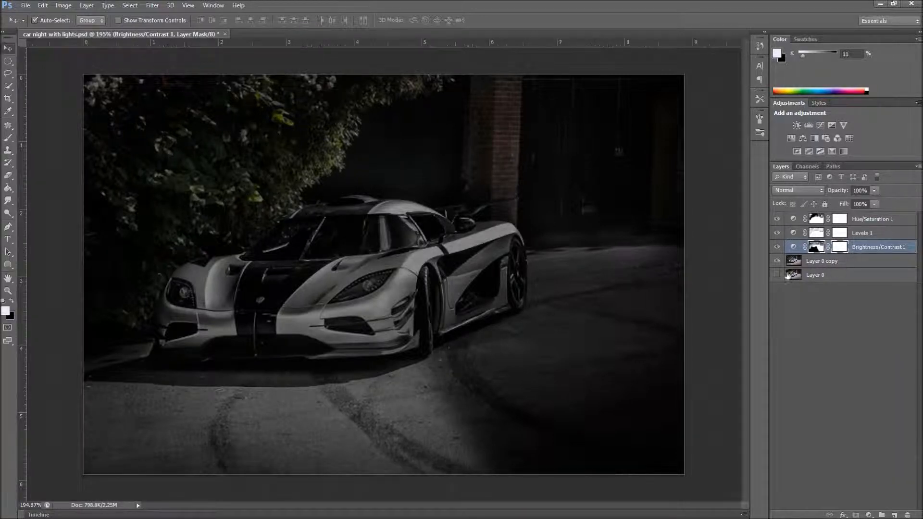
pyautogui.click(863, 263)
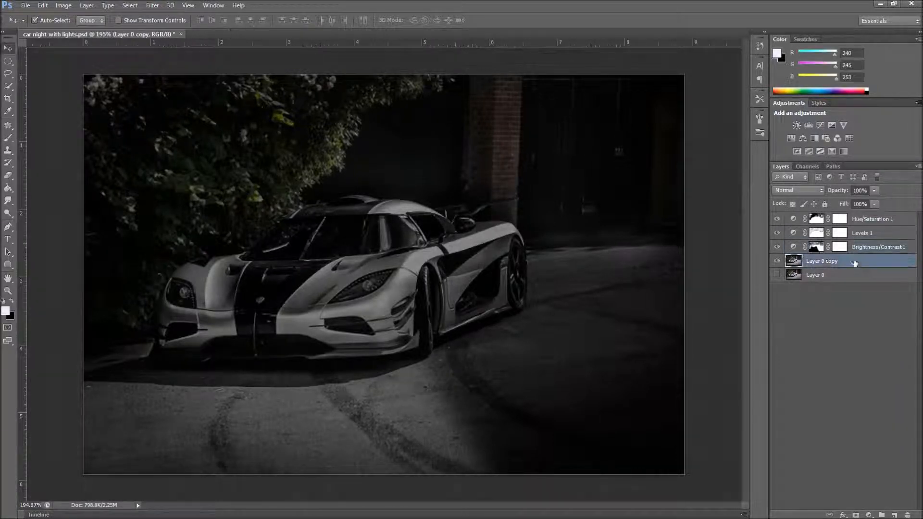
pyautogui.doubleClick(818, 262)
pyautogui.write('car')
pyautogui.press('Return')
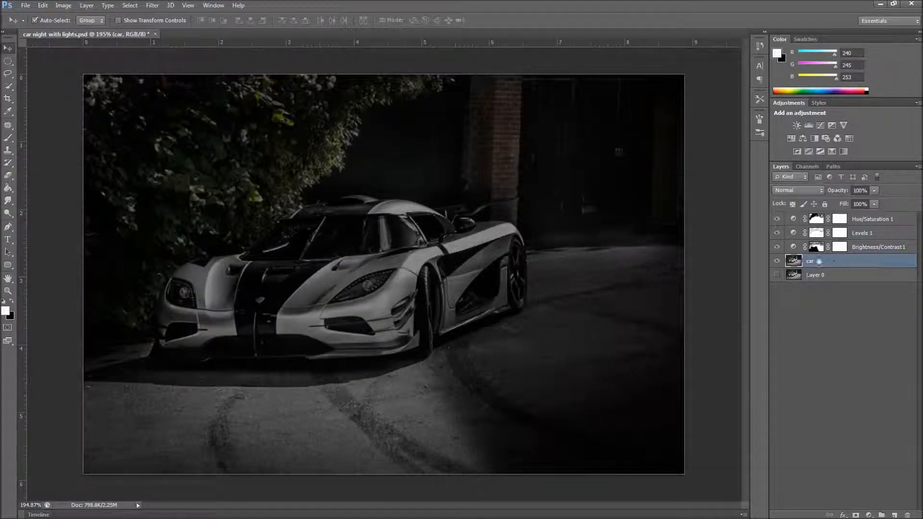
# Clone road texture over the shadow in front of the car on the car layer, using a 25 px Clone Stamp
pyautogui.click(7, 150)
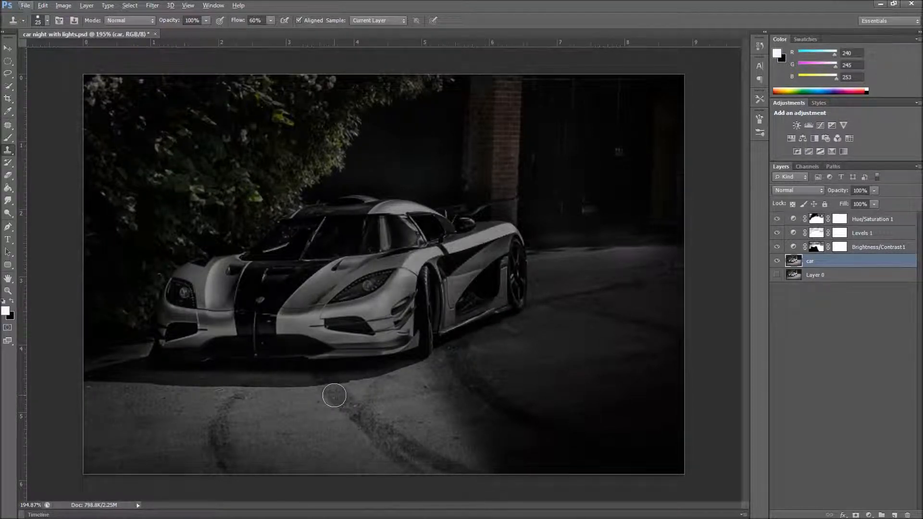
pyautogui.keyDown('alt'); pyautogui.click(336, 395); pyautogui.keyUp('alt')
pyautogui.click(37, 22)
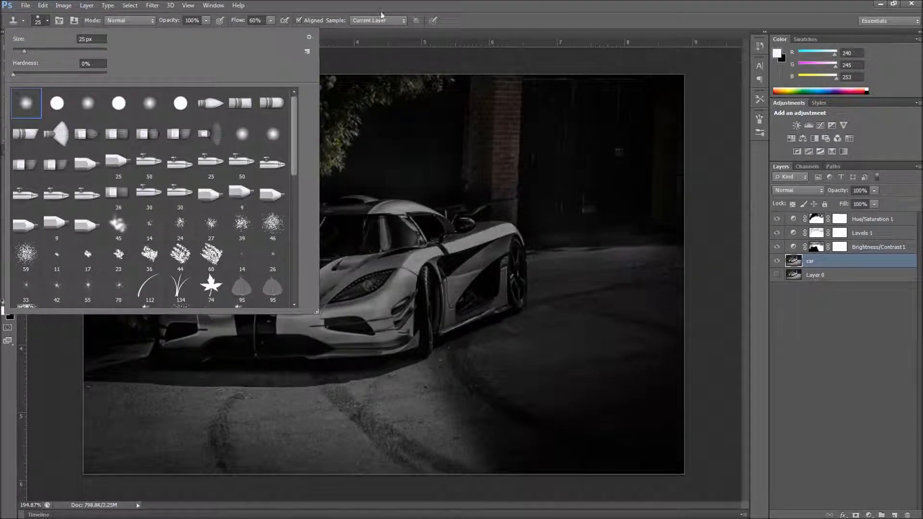
pyautogui.click(496, 7)
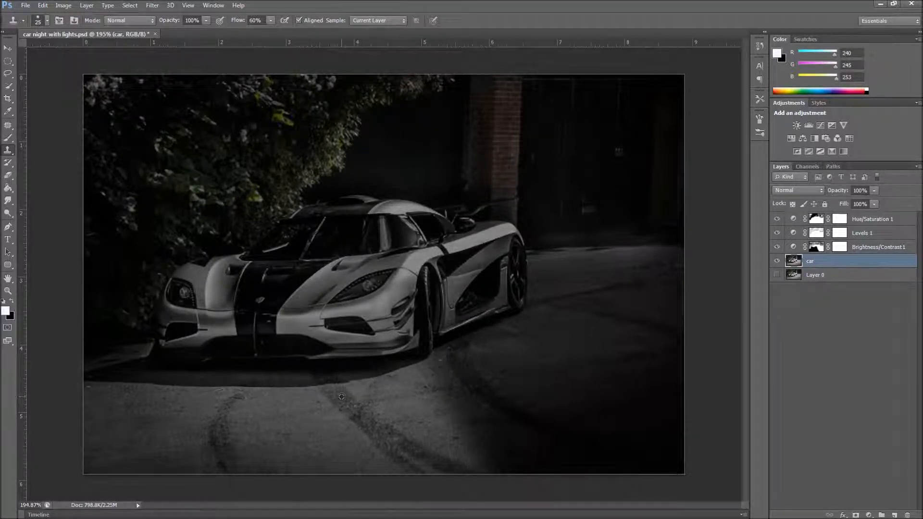
pyautogui.moveTo(343, 397)
pyautogui.mouseDown()
pyautogui.moveTo(323, 375)
pyautogui.moveTo(272, 377)
pyautogui.moveTo(356, 381)
pyautogui.moveTo(298, 376)
pyautogui.moveTo(337, 395)
pyautogui.moveTo(329, 381)
pyautogui.moveTo(424, 373)
pyautogui.moveTo(208, 383)
pyautogui.moveTo(310, 386)
pyautogui.moveTo(356, 384)
pyautogui.moveTo(94, 374)
pyautogui.moveTo(128, 383)
pyautogui.mouseUp()
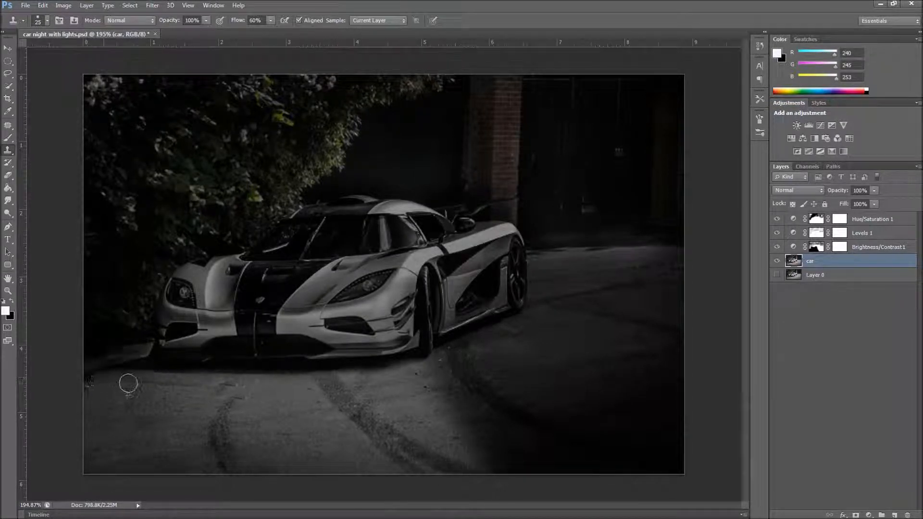
# Clean up the remaining shadow edge and patchy asphalt near the front bumper by cloning from nearby road areas
pyautogui.moveTo(186, 388)
pyautogui.mouseDown()
pyautogui.moveTo(122, 384)
pyautogui.moveTo(225, 390)
pyautogui.moveTo(159, 396)
pyautogui.mouseUp()
pyautogui.keyDown('alt'); pyautogui.click(93, 396); pyautogui.keyUp('alt')
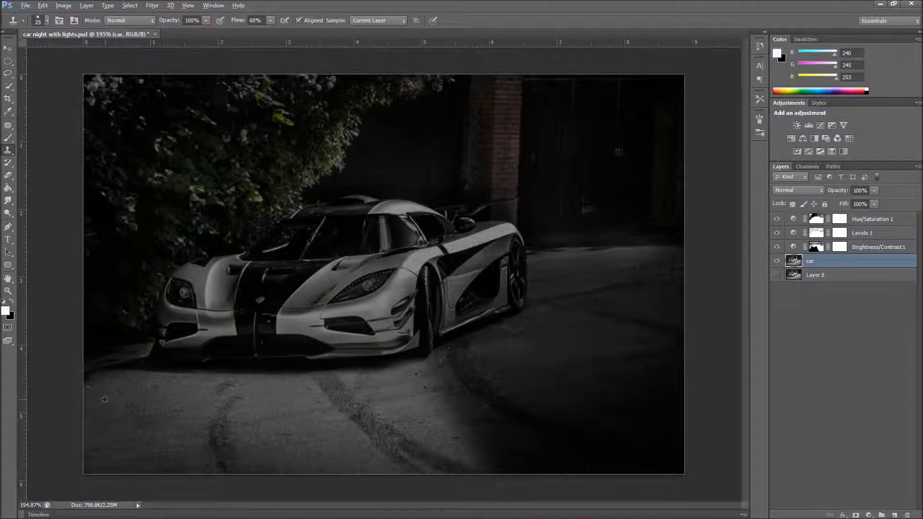
pyautogui.moveTo(93, 380)
pyautogui.mouseDown()
pyautogui.moveTo(113, 366)
pyautogui.moveTo(122, 374)
pyautogui.moveTo(133, 357)
pyautogui.moveTo(133, 373)
pyautogui.moveTo(149, 382)
pyautogui.moveTo(130, 376)
pyautogui.moveTo(133, 355)
pyautogui.moveTo(120, 378)
pyautogui.mouseUp()
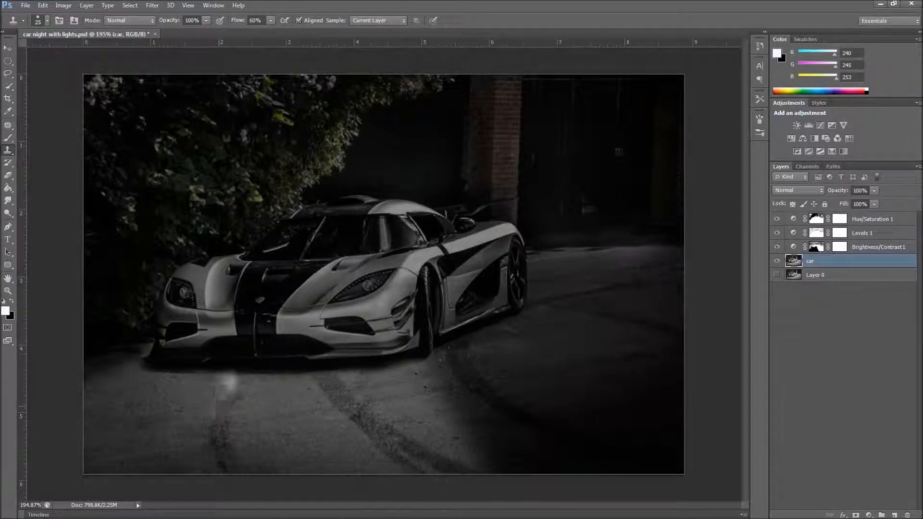
pyautogui.keyDown('alt'); pyautogui.click(196, 403); pyautogui.keyUp('alt')
pyautogui.moveTo(217, 388); pyautogui.dragTo(229, 386)
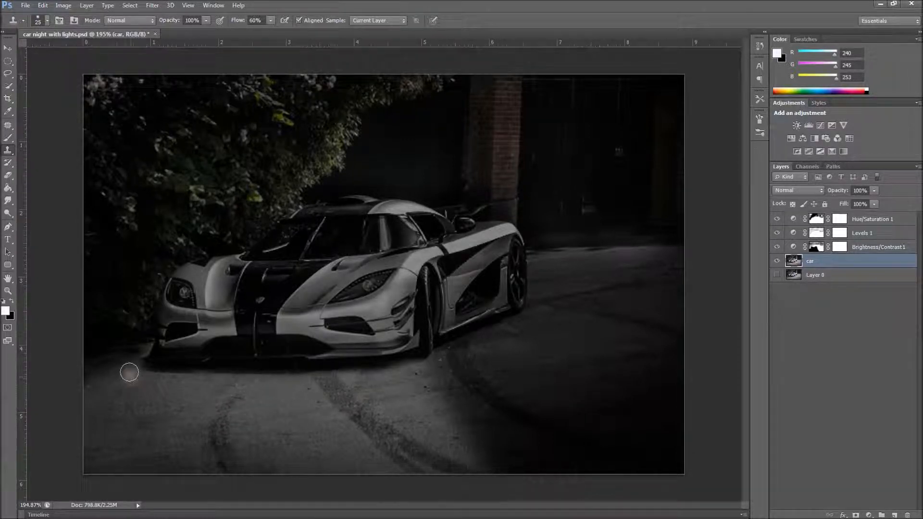
pyautogui.moveTo(135, 353); pyautogui.dragTo(134, 360)
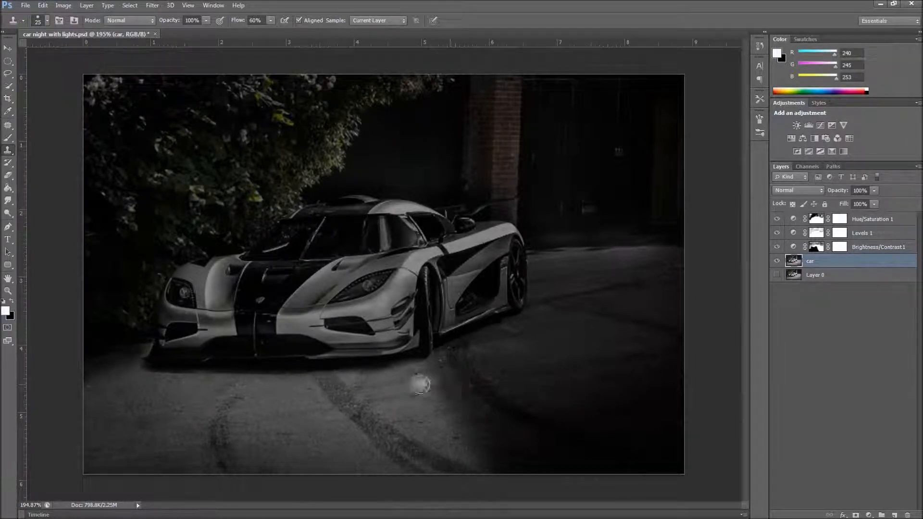
# Compare the retouched road with the original by toggling the car layer's visibility, and leave Layer 0 hidden
pyautogui.click(777, 261)
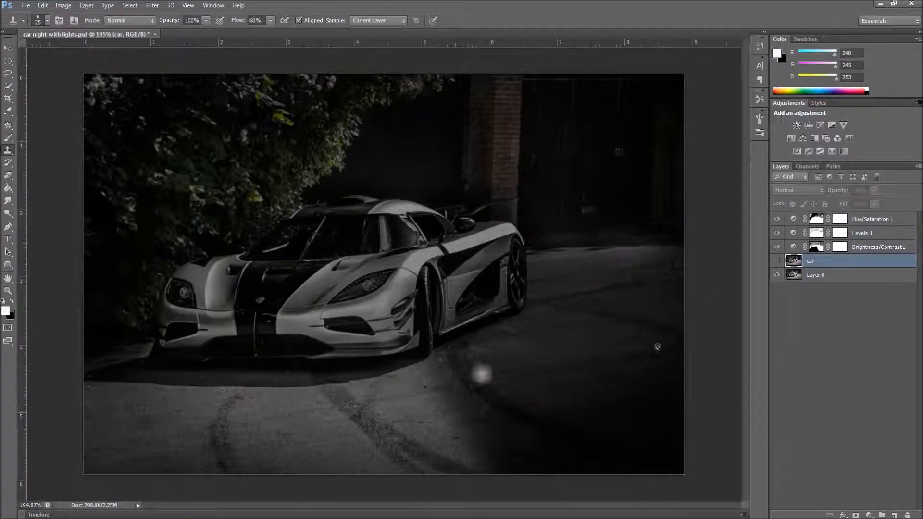
pyautogui.click(777, 260)
pyautogui.click(777, 261)
pyautogui.click(778, 261)
pyautogui.click(777, 261)
pyautogui.click(777, 261)
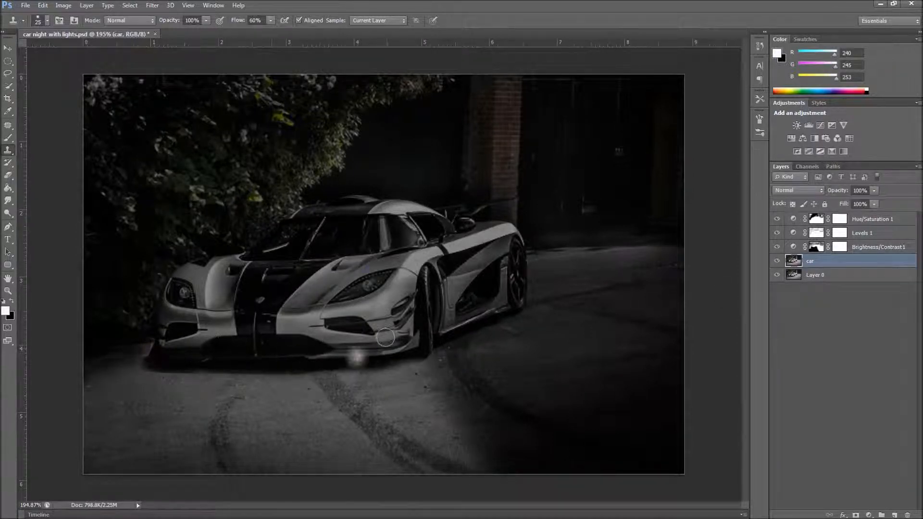
pyautogui.click(775, 276)
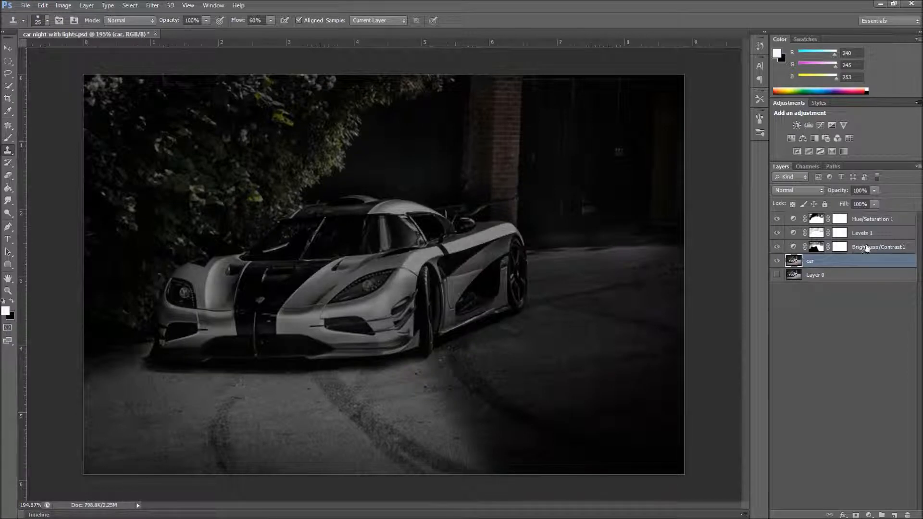
# Replace the Levels 1 layer mask with a copy of the Brightness/Contrast 1 mask
pyautogui.click(817, 247)
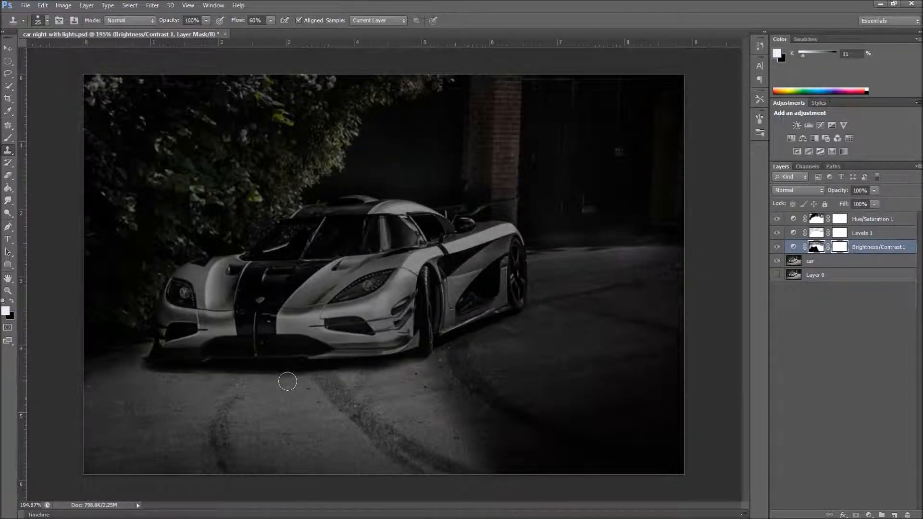
pyautogui.click(3, 49)
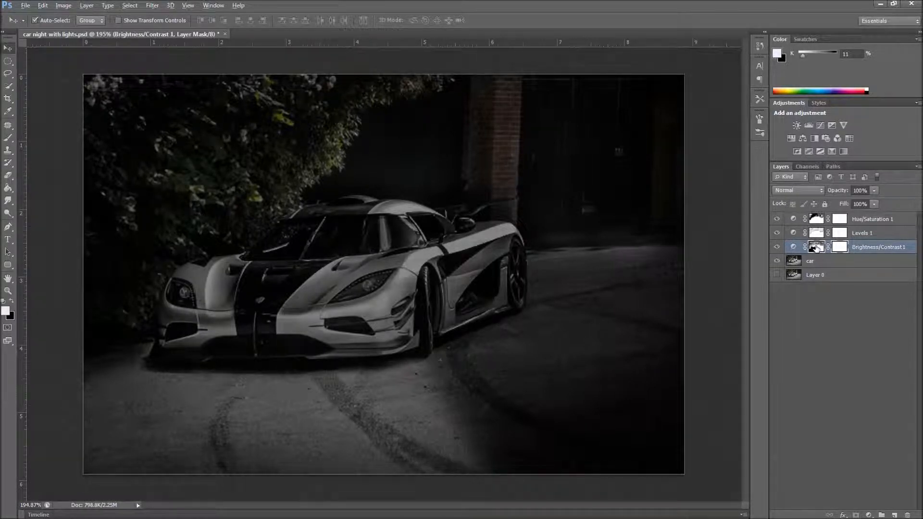
pyautogui.moveTo(815, 247); pyautogui.dragTo(816, 236)
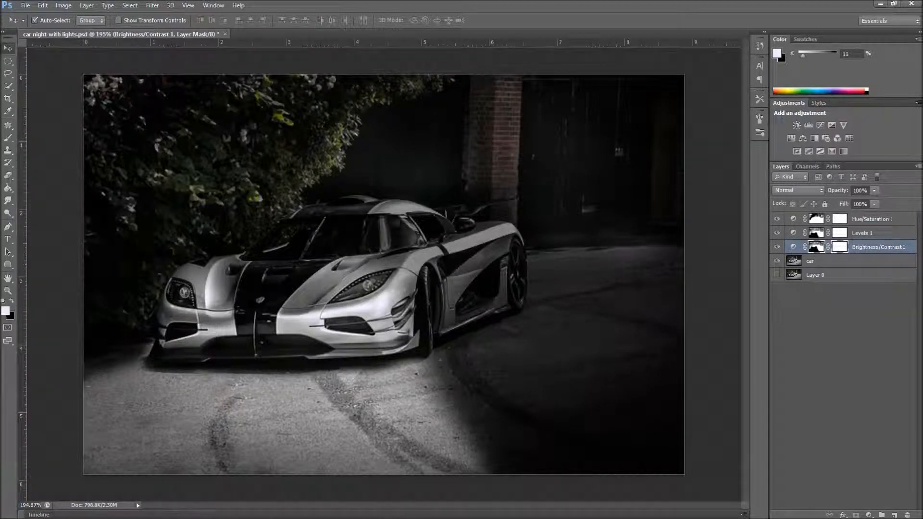
# Group the Hue/Saturation 1, Levels 1 and Brightness/Contrast 1 layers, name the group Adjustments, and expand it
pyautogui.keyDown('shift'); pyautogui.click(871, 222); pyautogui.keyUp('shift')
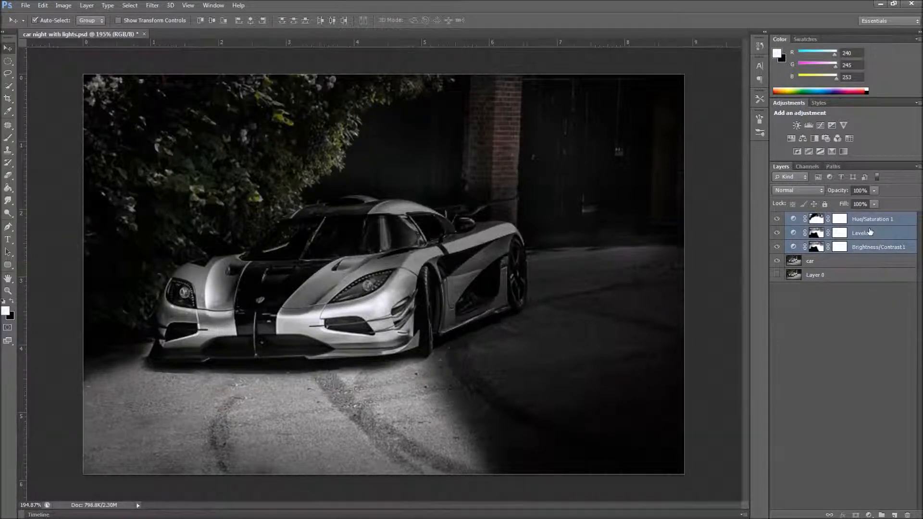
pyautogui.hotkey('ctrl', 'g')
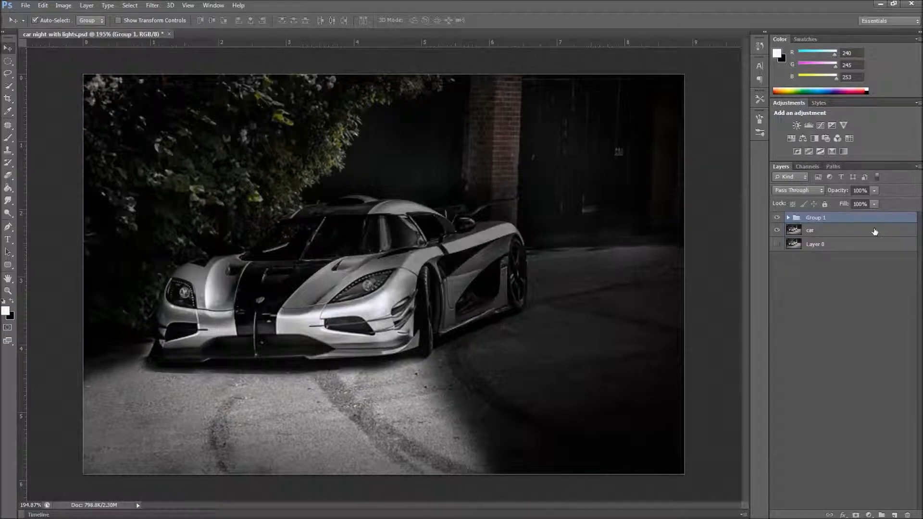
pyautogui.doubleClick(821, 219)
pyautogui.write('Adjustments')
pyautogui.press('Return')
pyautogui.click(788, 218)
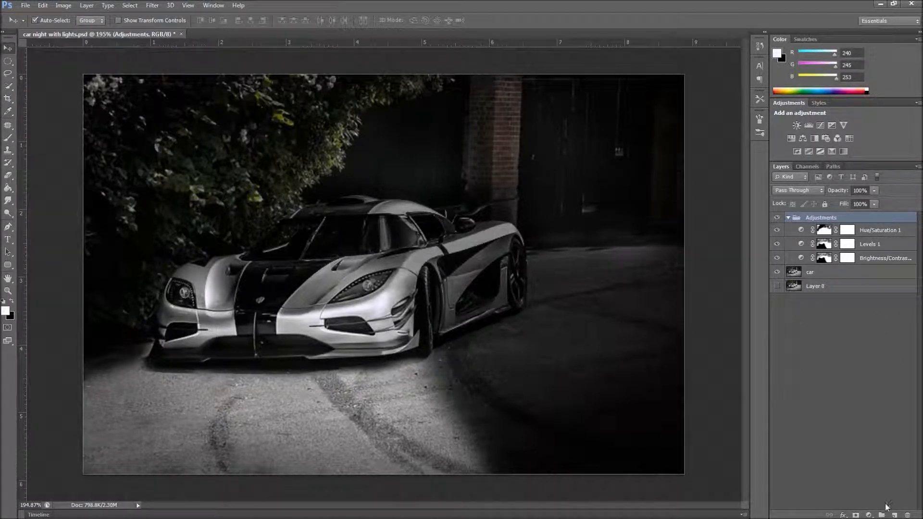
# Add a new empty layer above the Adjustments group and place it in its own group named Lighting
pyautogui.click(895, 515)
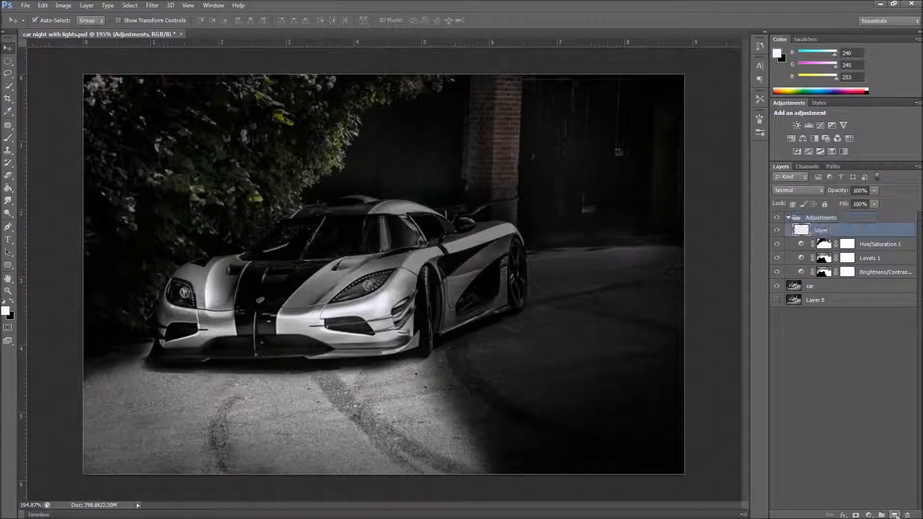
pyautogui.moveTo(854, 233); pyautogui.dragTo(856, 211)
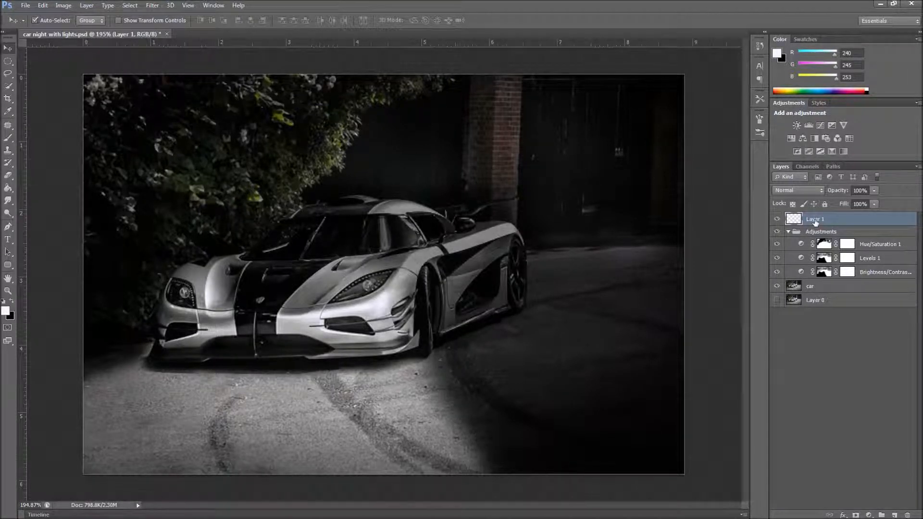
pyautogui.hotkey('ctrl', 'g')
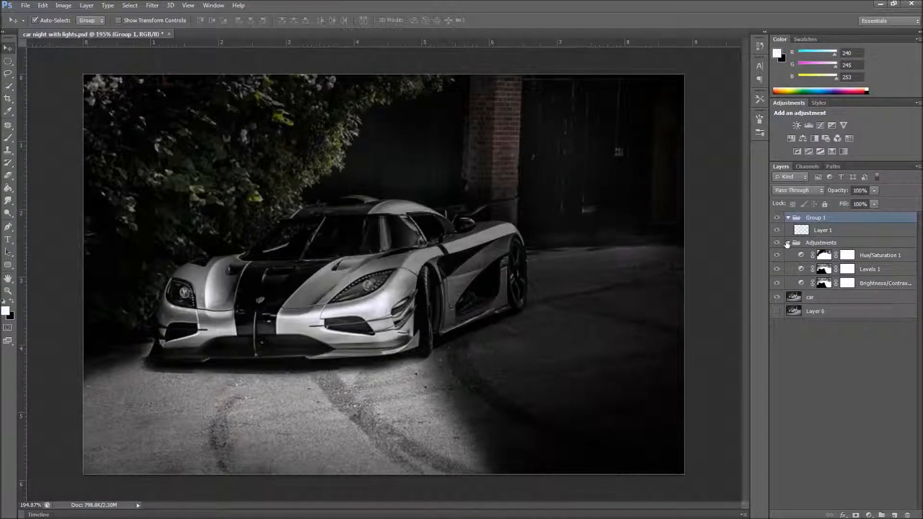
pyautogui.click(789, 242)
pyautogui.doubleClick(816, 218)
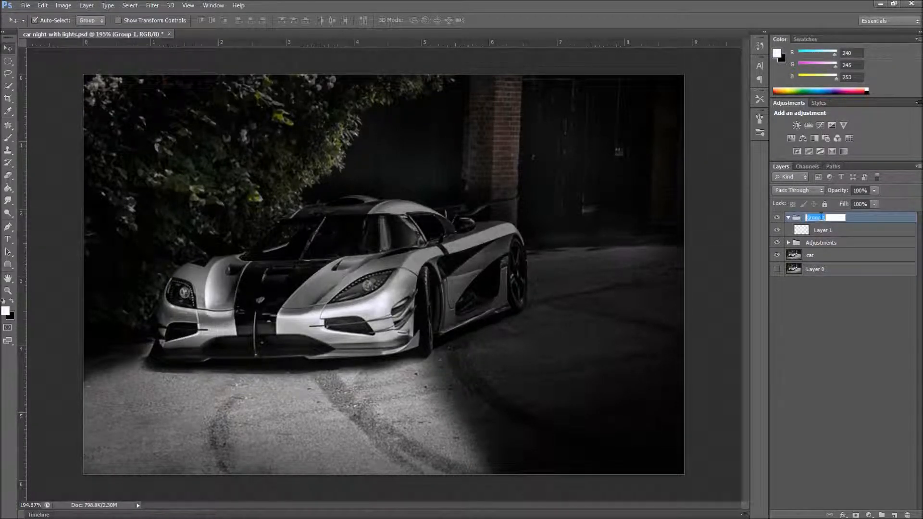
pyautogui.write('Lighting')
pyautogui.press('Return')
pyautogui.click(819, 231)
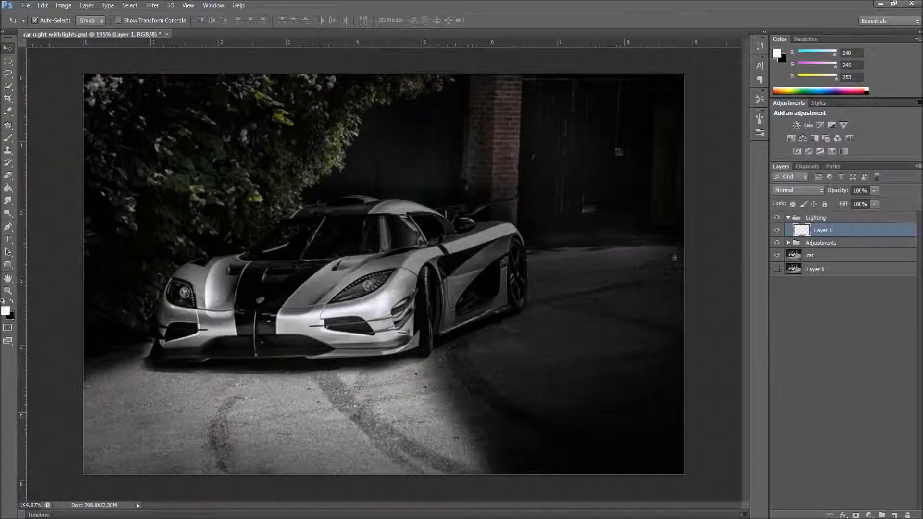
# Set the foreground color to the pale blue #dbe8fb
pyautogui.click(6, 311)
pyautogui.click(611, 196)
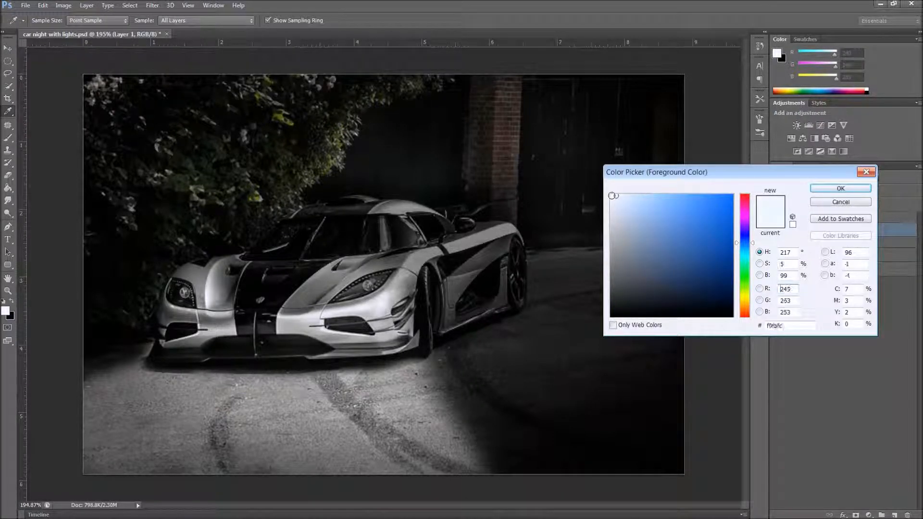
pyautogui.click(622, 195)
pyautogui.moveTo(623, 196); pyautogui.dragTo(625, 196)
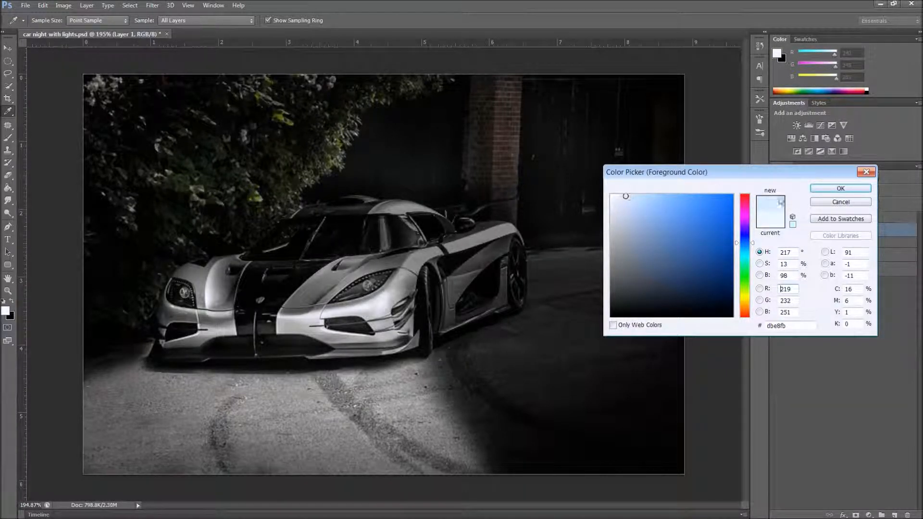
pyautogui.click(837, 189)
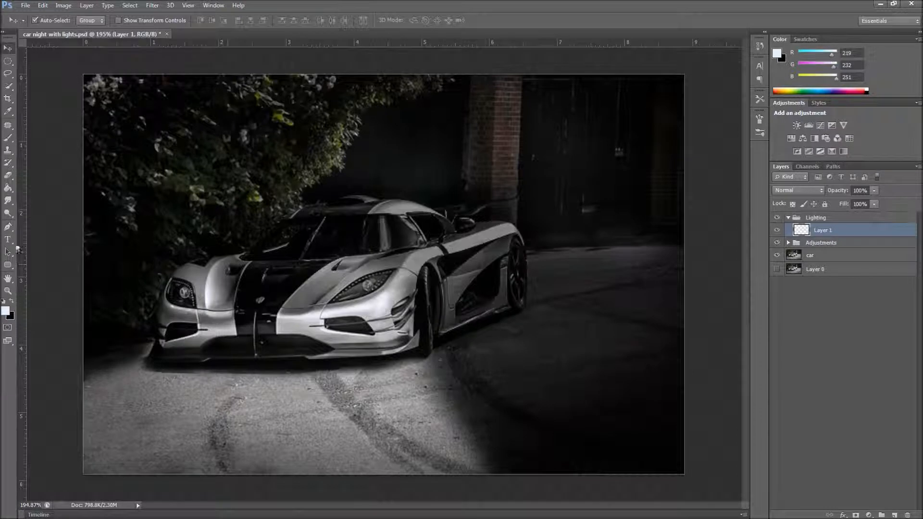
# Paint pale blue glows on the bulbs of both headlights with a 15 px Brush
pyautogui.click(6, 140)
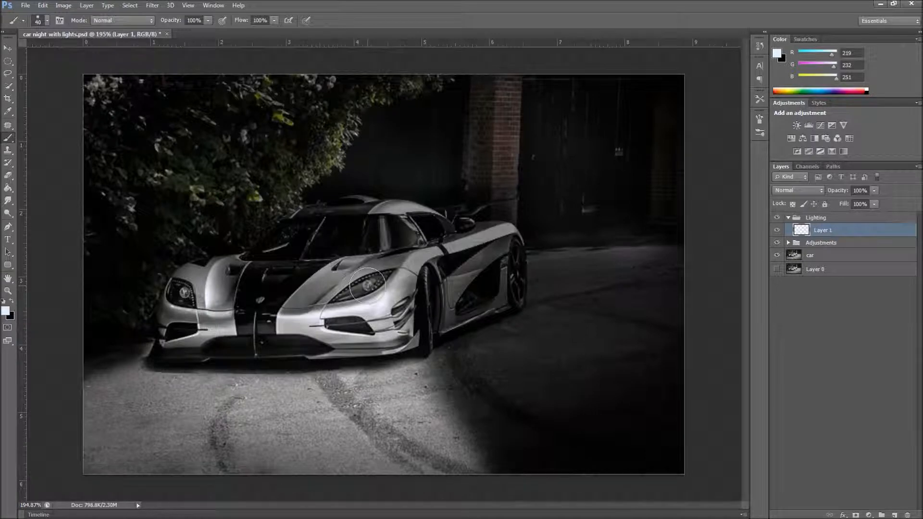
pyautogui.scroll(5, 368, 286)
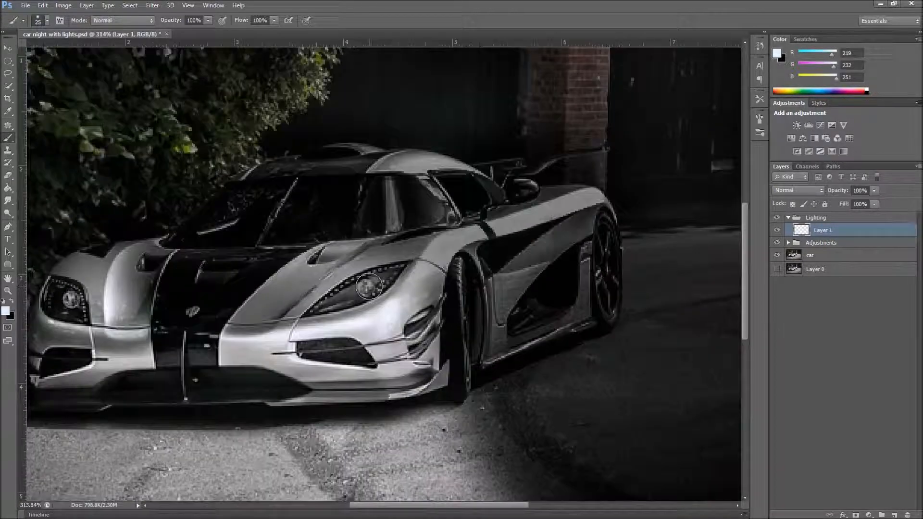
pyautogui.press('[')
pyautogui.scroll(-3, 365, 288)
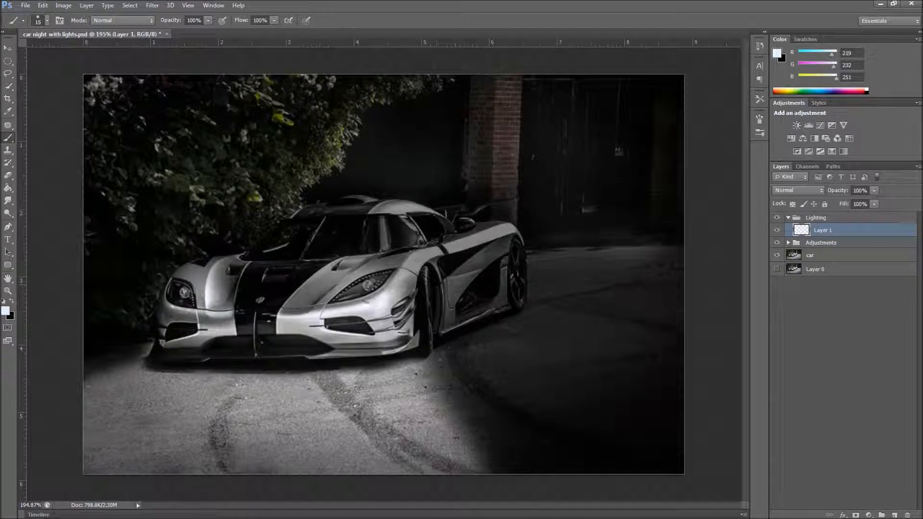
pyautogui.click(368, 285)
pyautogui.click(368, 285)
pyautogui.click(184, 291)
pyautogui.click(184, 292)
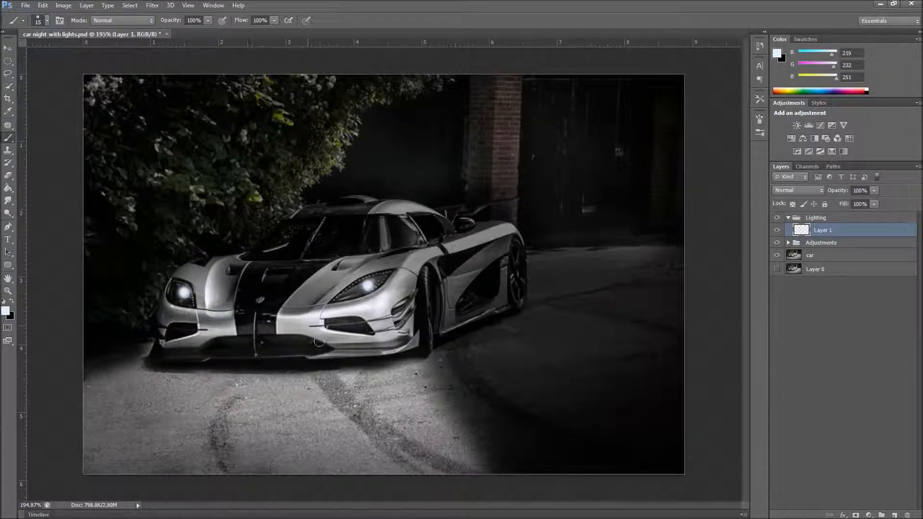
# Paint two matching glow spots low on the front bumper, one beneath each headlight
pyautogui.scroll(3, 346, 355)
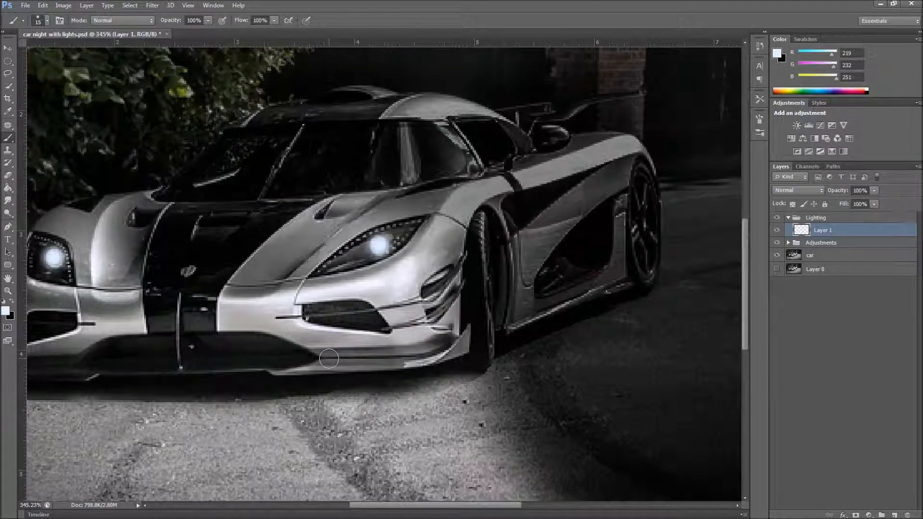
pyautogui.click(329, 358)
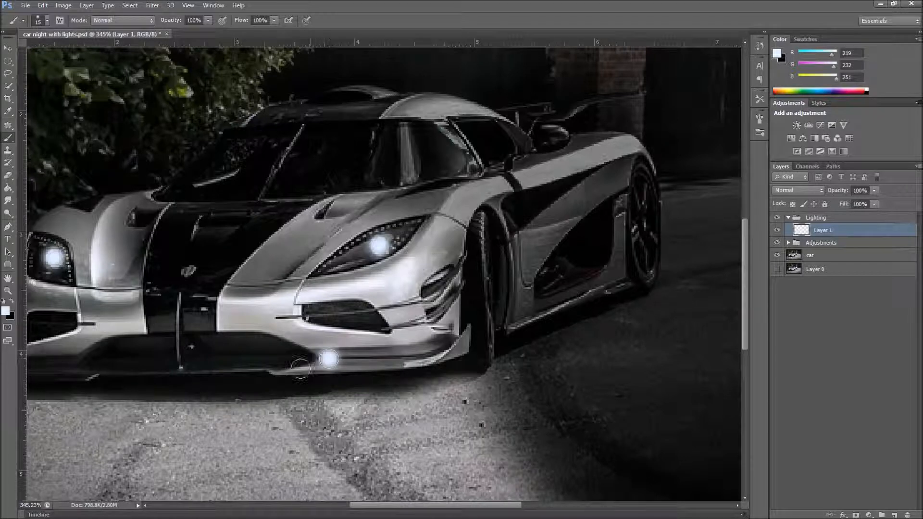
pyautogui.hscroll(-5, 230, 370)
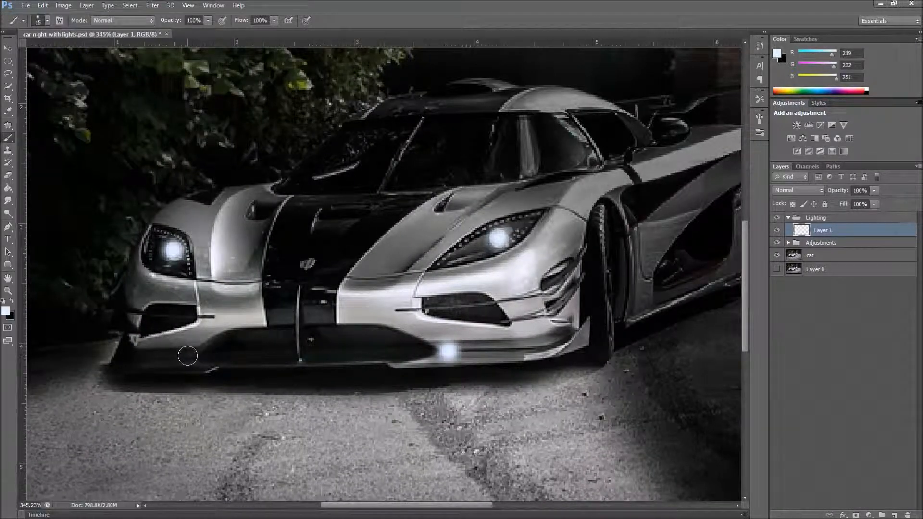
pyautogui.click(188, 356)
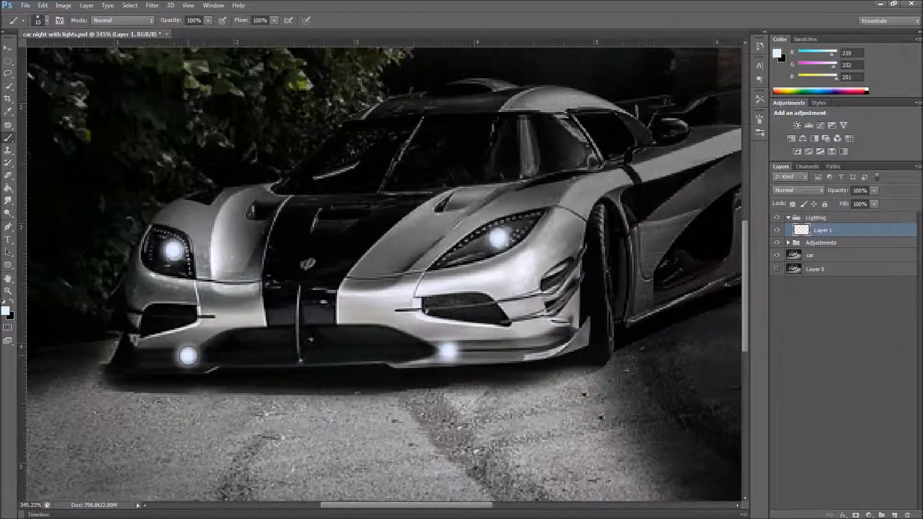
pyautogui.scroll(-4, 302, 345)
pyautogui.scroll(1, 306, 345)
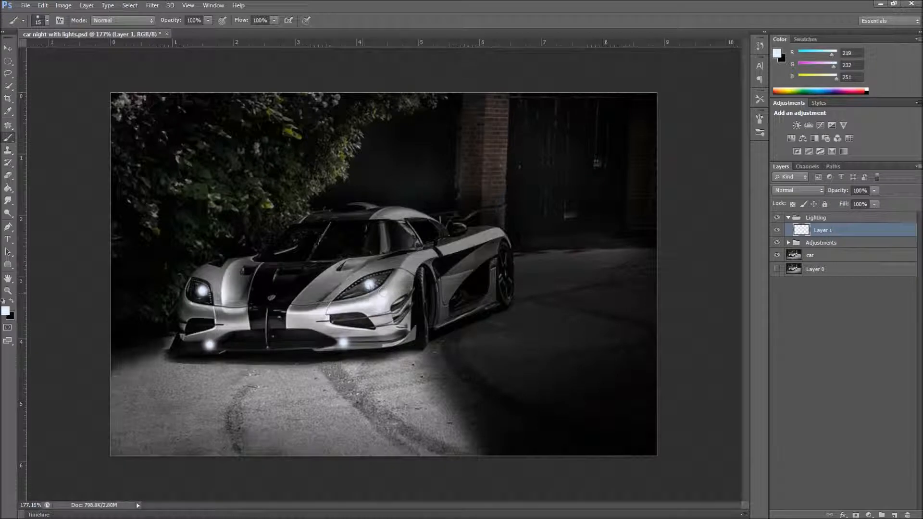
# Intensify the glow in both headlights with repeated dabs, enlarging the brush to 20 px
pyautogui.click(370, 288)
pyautogui.scroll(2, 367, 292)
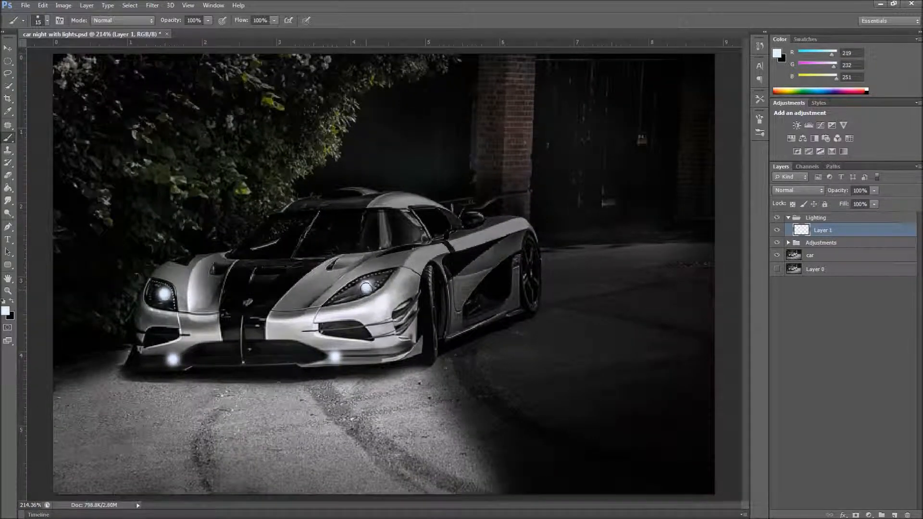
pyautogui.click(366, 286)
pyautogui.click(366, 286)
pyautogui.click(366, 286)
pyautogui.click(365, 286)
pyautogui.click(366, 286)
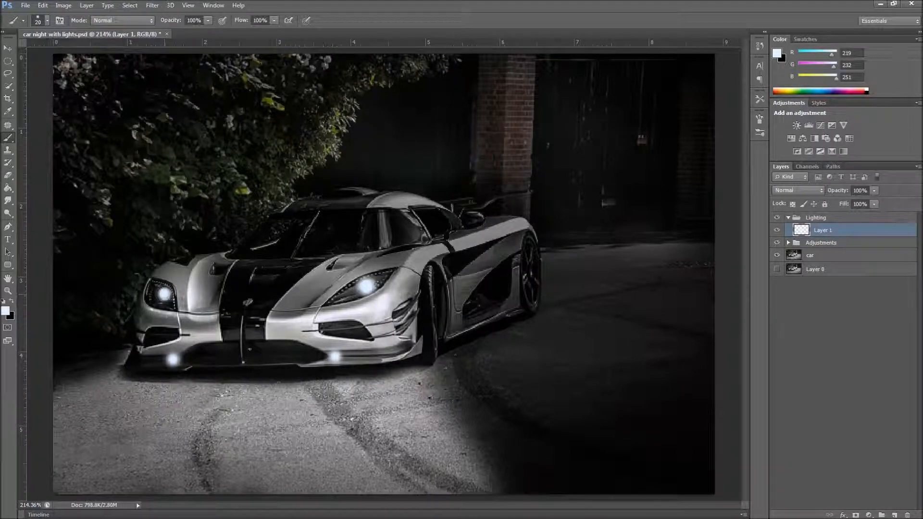
pyautogui.click(164, 294)
pyautogui.click(164, 293)
pyautogui.click(163, 294)
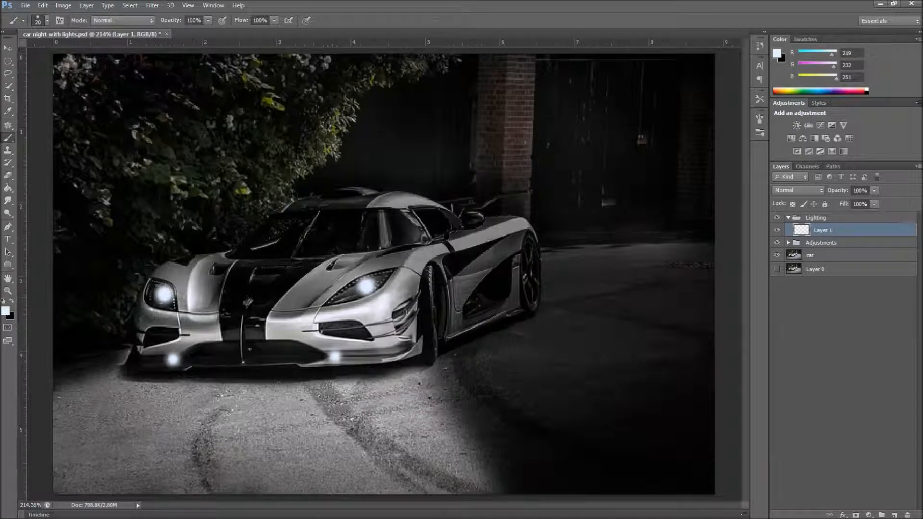
pyautogui.scroll(-3, 365, 288)
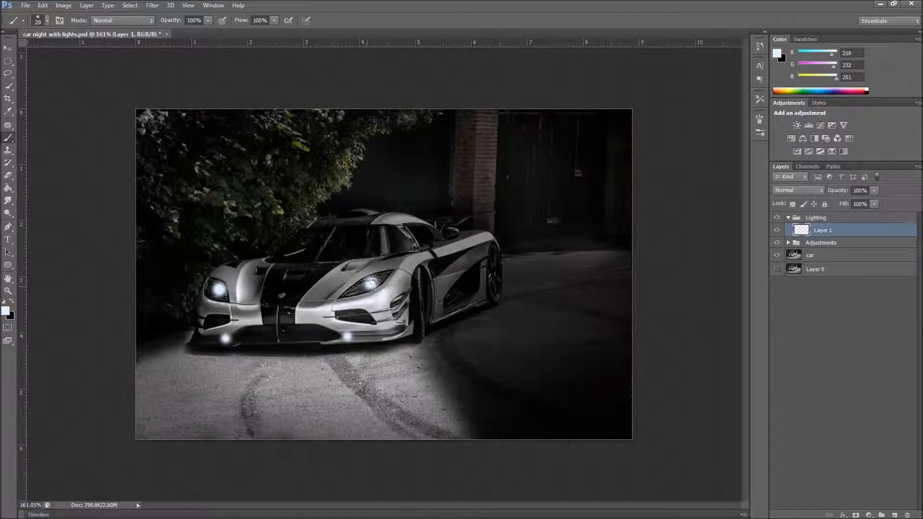
pyautogui.click(375, 286)
# Rename the layer holding the headlight glows as lights
pyautogui.doubleClick(821, 230)
pyautogui.press('BackSpace')
pyautogui.write('lights')
pyautogui.press('Return')
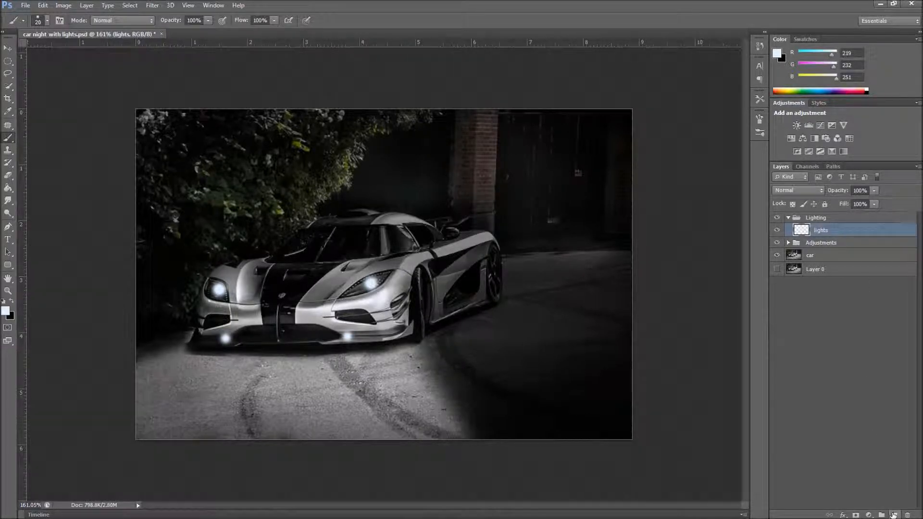
# Add a new layer above the lights layer and set the brush to 100 px with 53% flow
pyautogui.click(892, 515)
pyautogui.press(']')
pyautogui.press(']')
pyautogui.press(']')
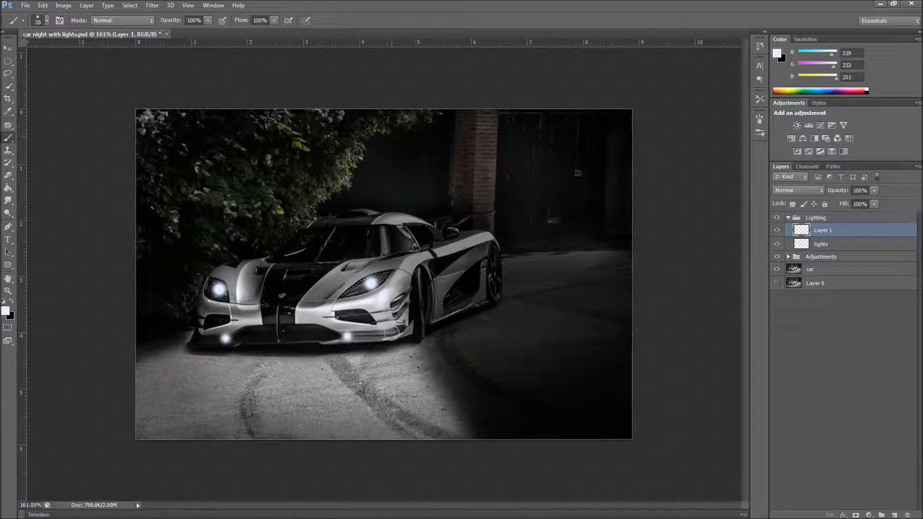
pyautogui.press(']')
pyautogui.press(']')
pyautogui.press(']')
pyautogui.press(']')
pyautogui.press(']')
pyautogui.moveTo(244, 25); pyautogui.dragTo(219, 24)
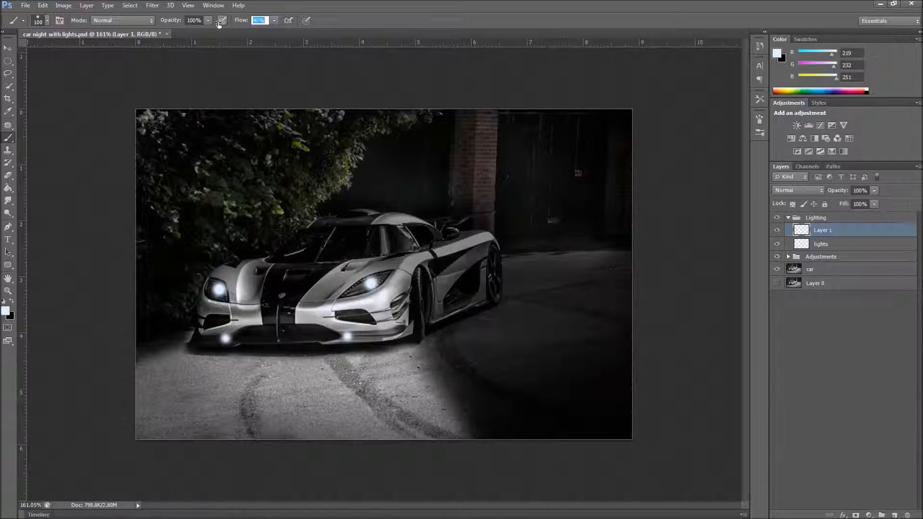
pyautogui.moveTo(221, 24); pyautogui.dragTo(222, 24)
# Paint pale blue light over the lit road and the car's front end, and set the layer's blend mode to Soft Light
pyautogui.moveTo(380, 303)
pyautogui.mouseDown()
pyautogui.moveTo(406, 394)
pyautogui.moveTo(442, 445)
pyautogui.moveTo(391, 397)
pyautogui.moveTo(363, 344)
pyautogui.moveTo(368, 434)
pyautogui.moveTo(351, 363)
pyautogui.moveTo(325, 408)
pyautogui.moveTo(311, 361)
pyautogui.moveTo(293, 397)
pyautogui.moveTo(268, 402)
pyautogui.moveTo(260, 358)
pyautogui.moveTo(299, 415)
pyautogui.moveTo(327, 430)
pyautogui.moveTo(228, 410)
pyautogui.moveTo(246, 359)
pyautogui.moveTo(193, 420)
pyautogui.moveTo(210, 365)
pyautogui.moveTo(149, 418)
pyautogui.moveTo(153, 382)
pyautogui.moveTo(207, 338)
pyautogui.moveTo(220, 304)
pyautogui.moveTo(219, 315)
pyautogui.moveTo(327, 366)
pyautogui.moveTo(387, 337)
pyautogui.mouseUp()
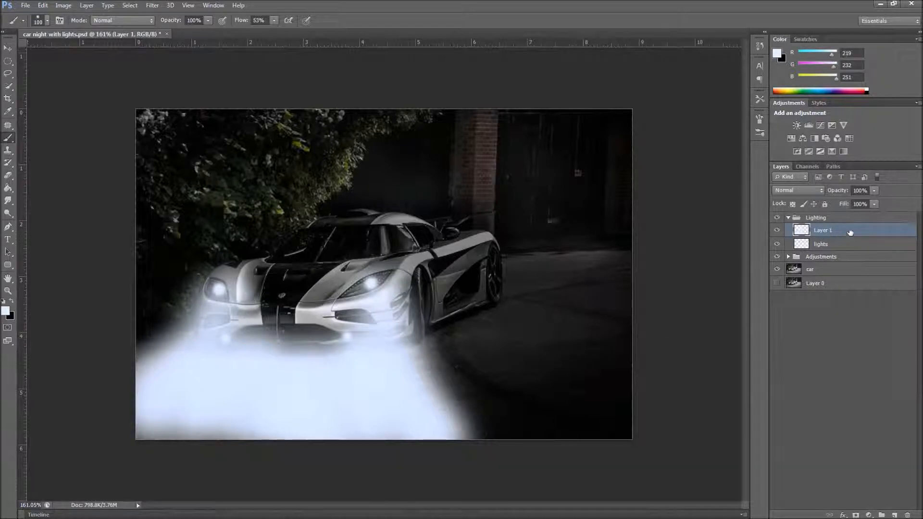
pyautogui.click(798, 190)
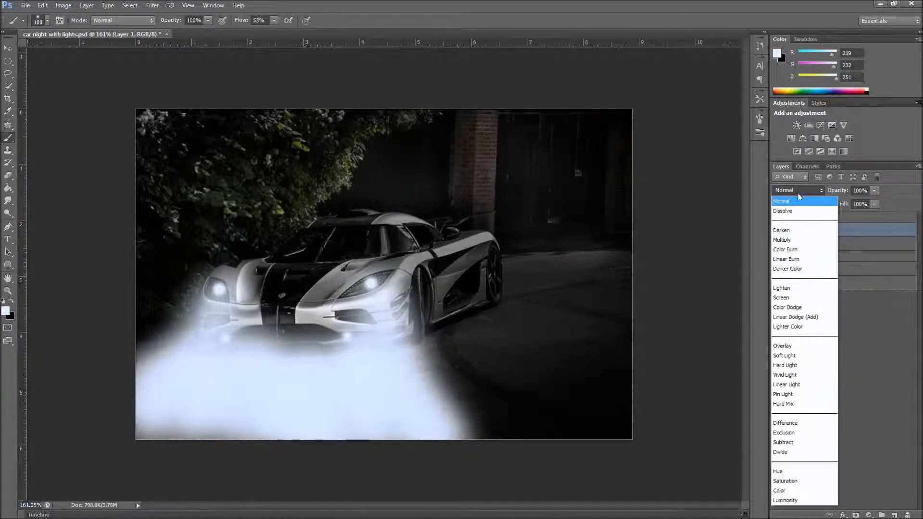
pyautogui.click(799, 356)
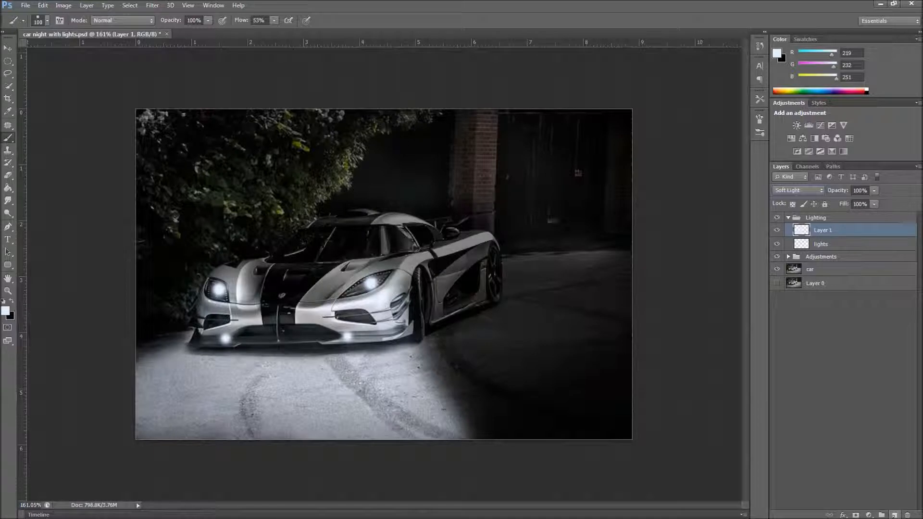
# Add another layer on top, name it flood, and rename the Soft Light layer beneath it as ground
pyautogui.click(894, 515)
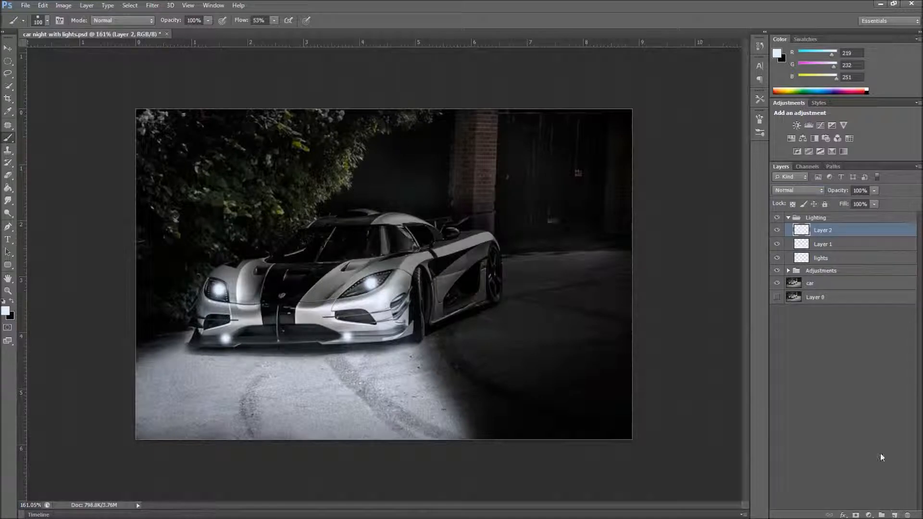
pyautogui.doubleClick(823, 246)
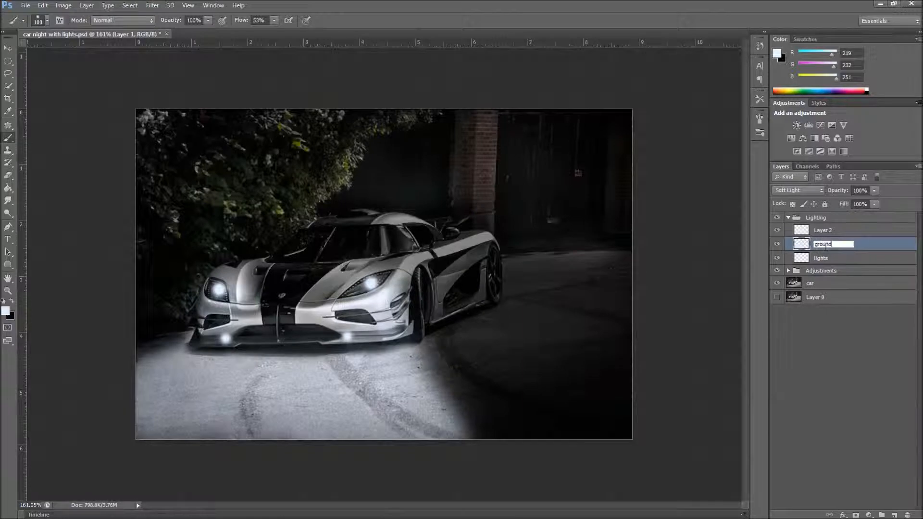
pyautogui.write('ground')
pyautogui.press('Return')
pyautogui.doubleClick(821, 232)
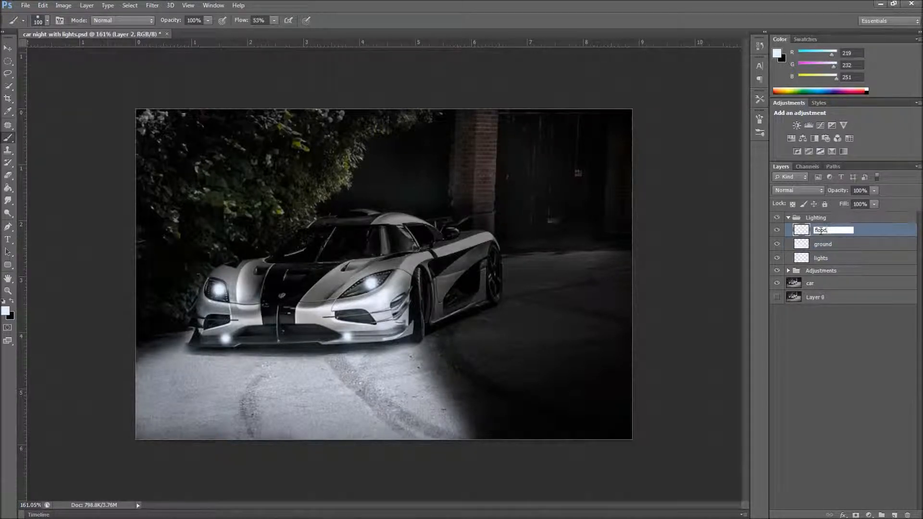
pyautogui.press('Return')
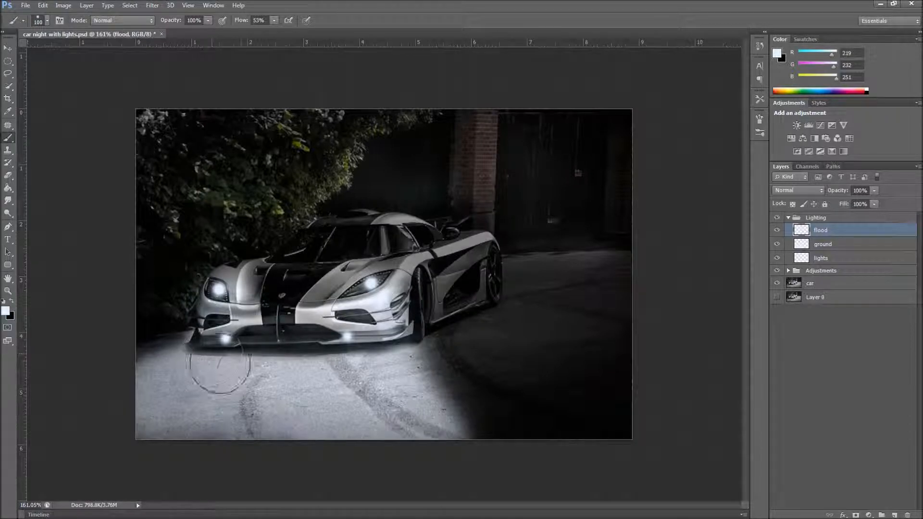
pyautogui.moveTo(214, 352)
pyautogui.mouseDown()
pyautogui.moveTo(305, 372)
pyautogui.moveTo(339, 369)
pyautogui.moveTo(357, 355)
pyautogui.moveTo(324, 367)
pyautogui.moveTo(216, 361)
pyautogui.mouseUp()
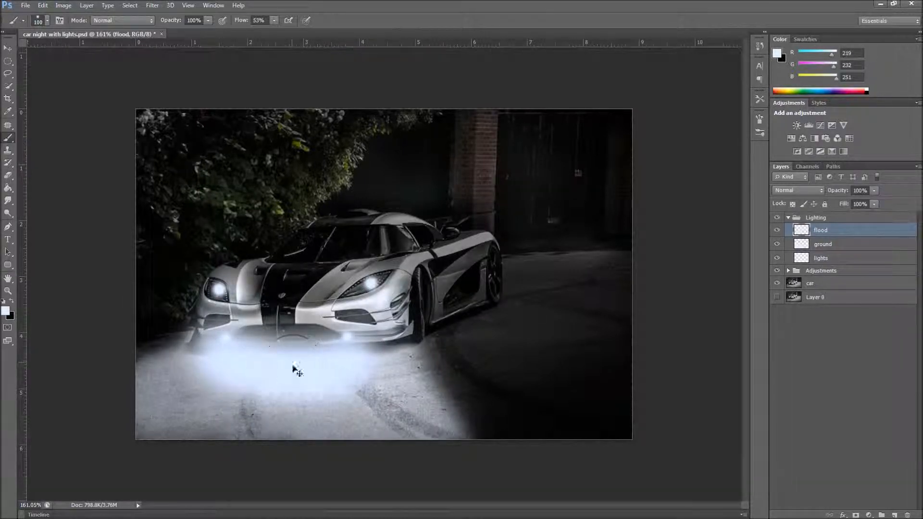
pyautogui.hotkey('ctrl', 'alt', 'z')
pyautogui.hotkey('ctrl', 'alt', 'z')
pyautogui.hotkey('ctrl', 'alt', 'z')
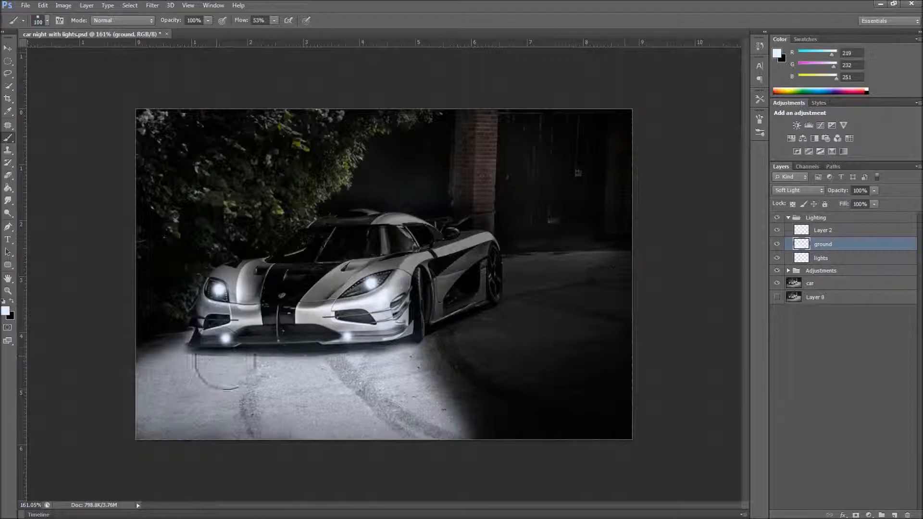
pyautogui.hotkey('ctrl', 'shift', 'z')
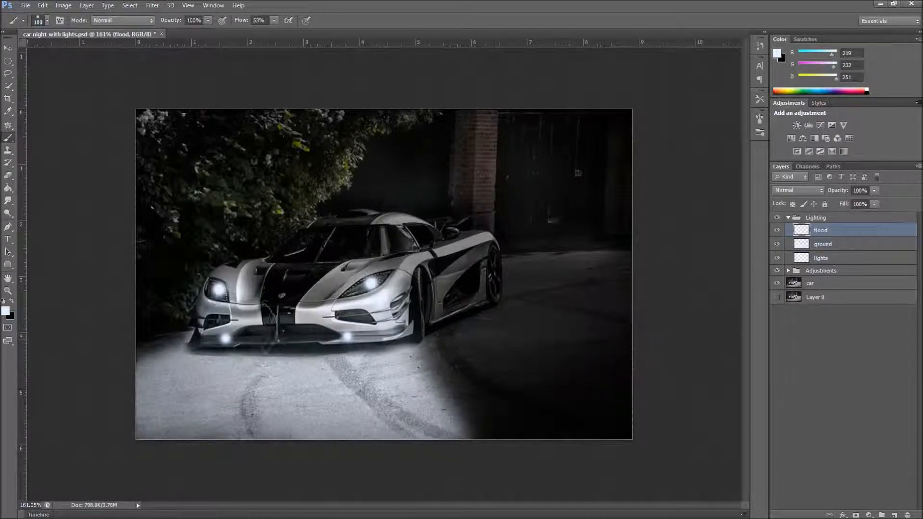
# Paint a pale blue light patch on the road before the bumper, and set the flood layer to Screen at 57% opacity
pyautogui.click(215, 355)
pyautogui.moveTo(215, 355)
pyautogui.mouseDown()
pyautogui.moveTo(303, 377)
pyautogui.moveTo(348, 369)
pyautogui.moveTo(361, 355)
pyautogui.moveTo(253, 375)
pyautogui.moveTo(207, 367)
pyautogui.moveTo(391, 413)
pyautogui.moveTo(399, 404)
pyautogui.moveTo(235, 379)
pyautogui.mouseUp()
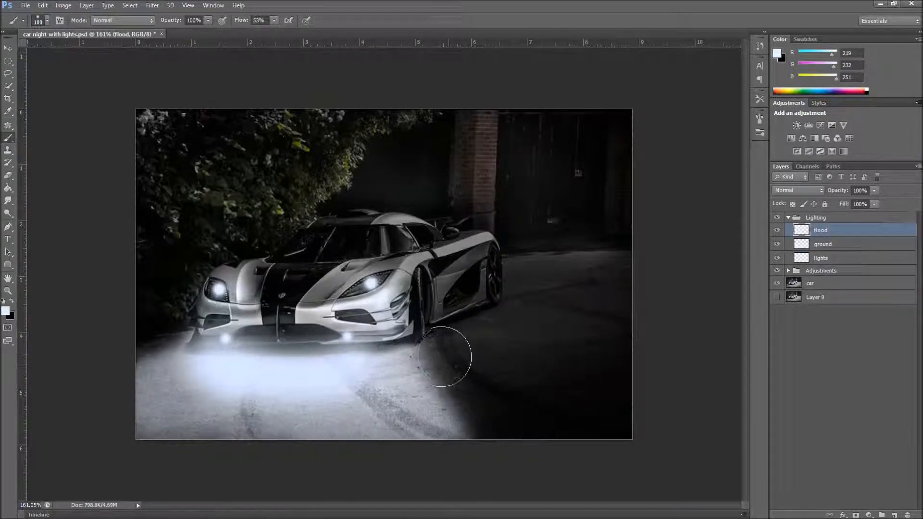
pyautogui.click(791, 192)
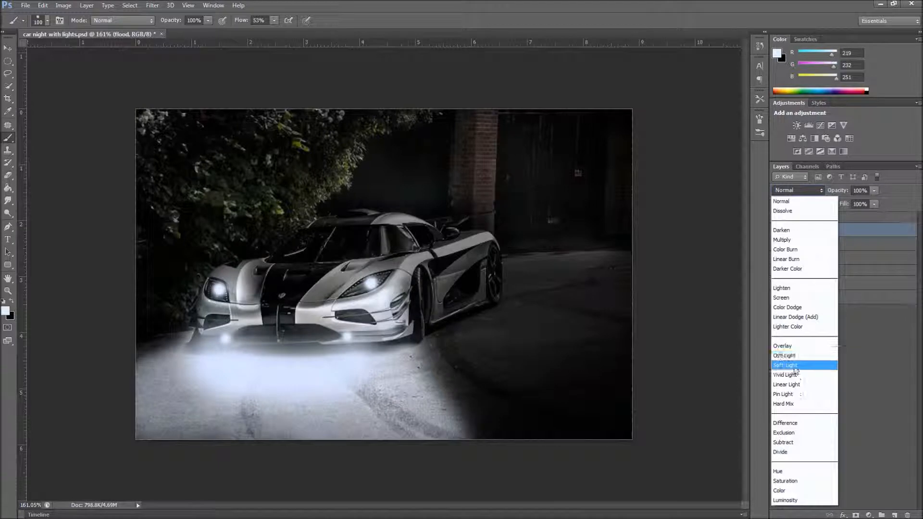
pyautogui.click(793, 298)
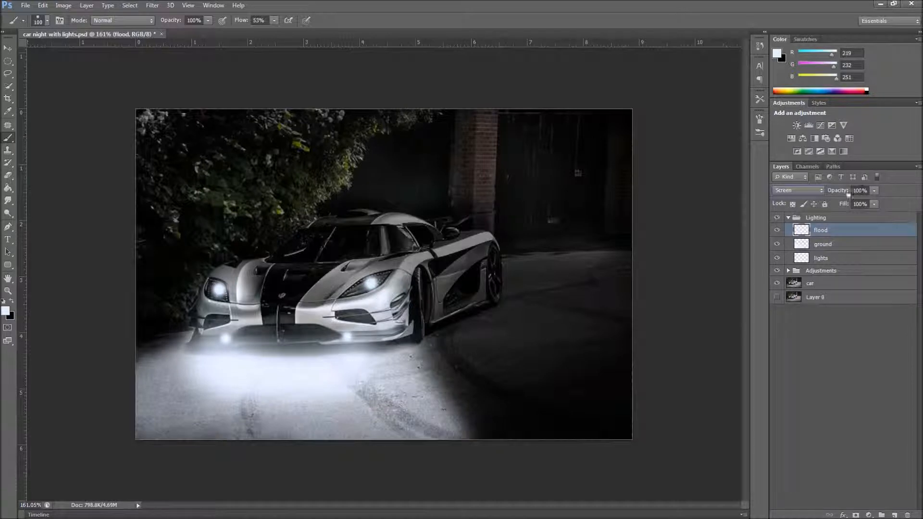
pyautogui.moveTo(847, 190); pyautogui.dragTo(826, 194)
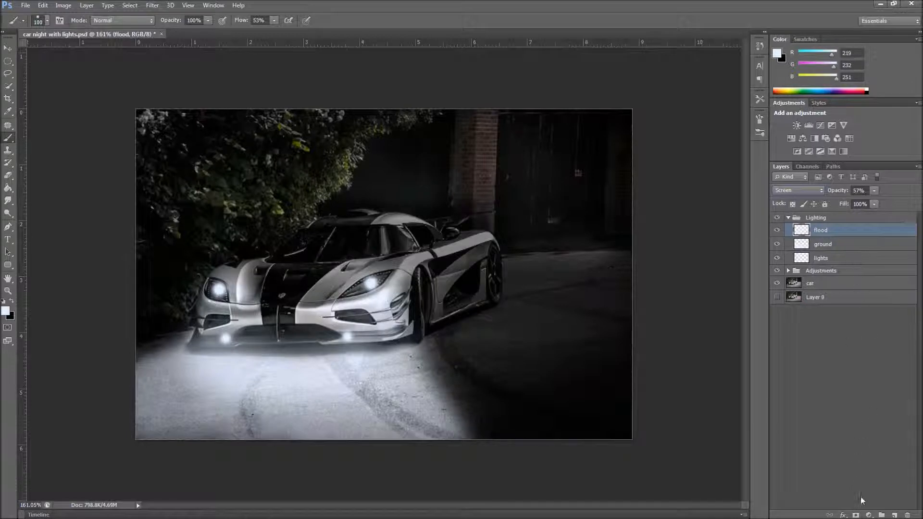
# Add a mask to the flood layer and paint black over the center of the front bumper with a 60 px, 20% flow brush
pyautogui.click(856, 514)
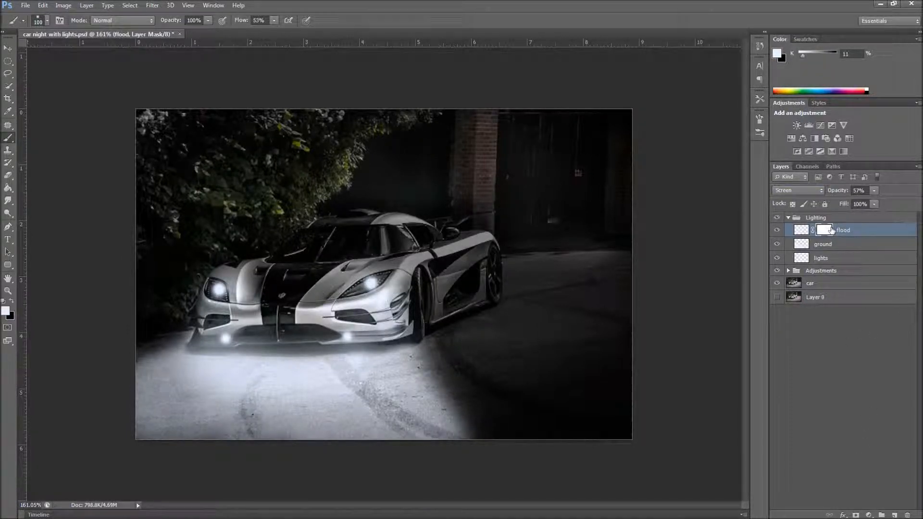
pyautogui.press('x')
pyautogui.moveTo(247, 25); pyautogui.dragTo(244, 27)
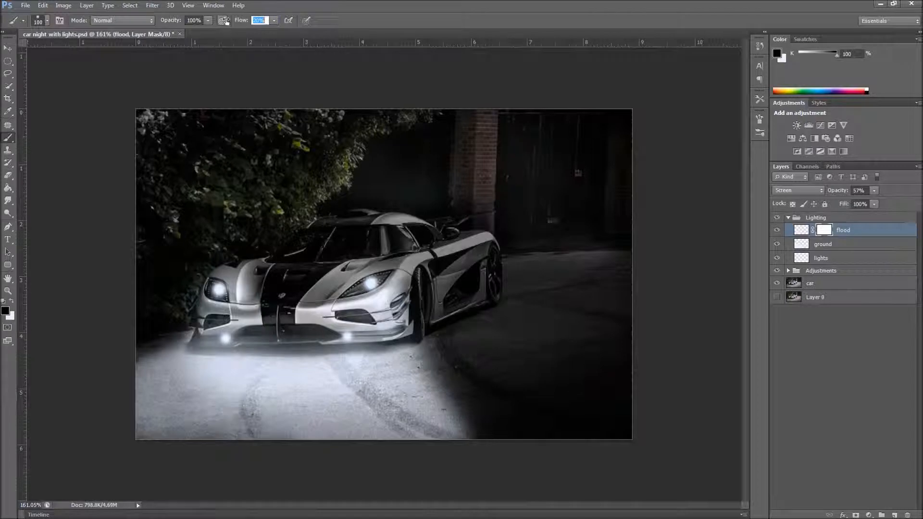
pyautogui.press('[')
pyautogui.press('[')
pyautogui.press('[')
pyautogui.press('[')
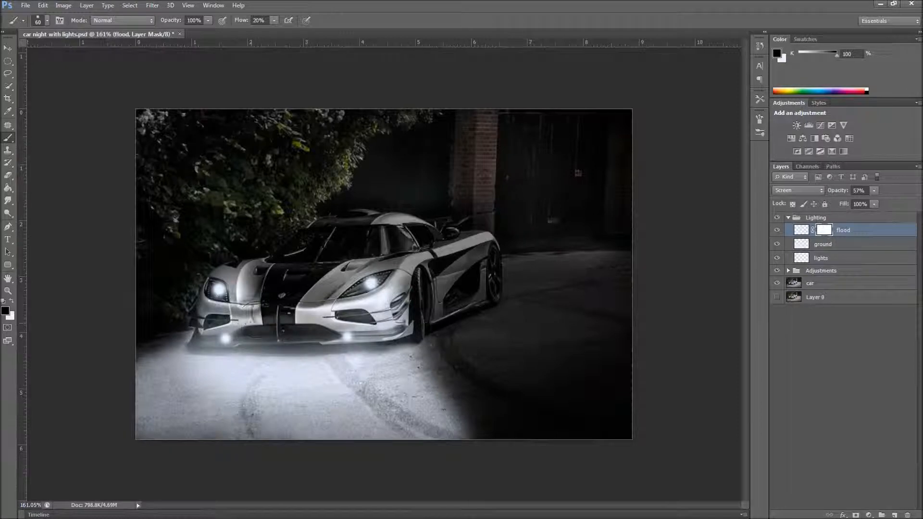
pyautogui.moveTo(295, 325)
pyautogui.mouseDown()
pyautogui.moveTo(244, 315)
pyautogui.moveTo(313, 319)
pyautogui.mouseUp()
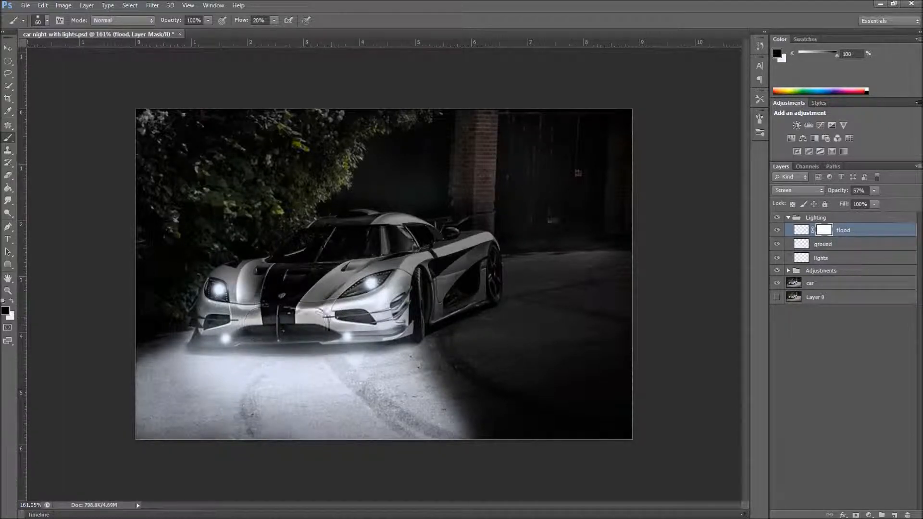
# Add a mask to the ground layer and paint black over the center of the front bumper
pyautogui.click(858, 249)
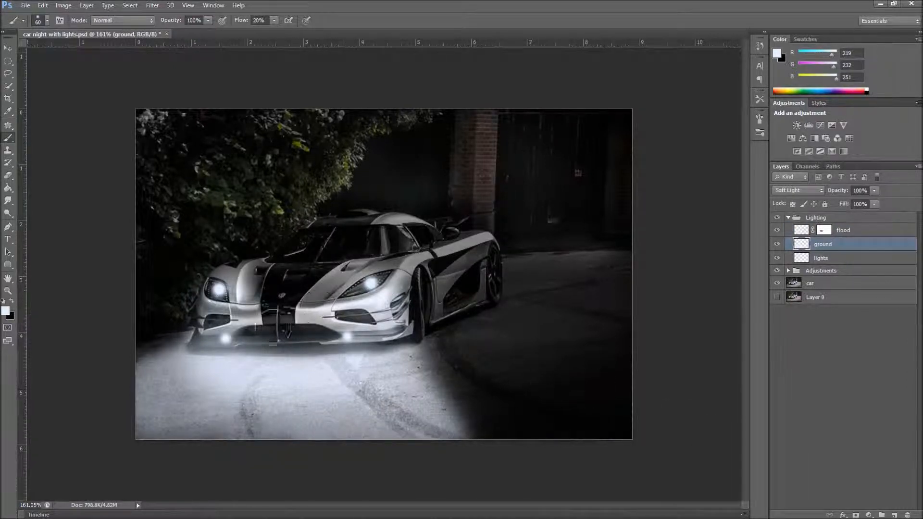
pyautogui.click(856, 515)
pyautogui.press('x')
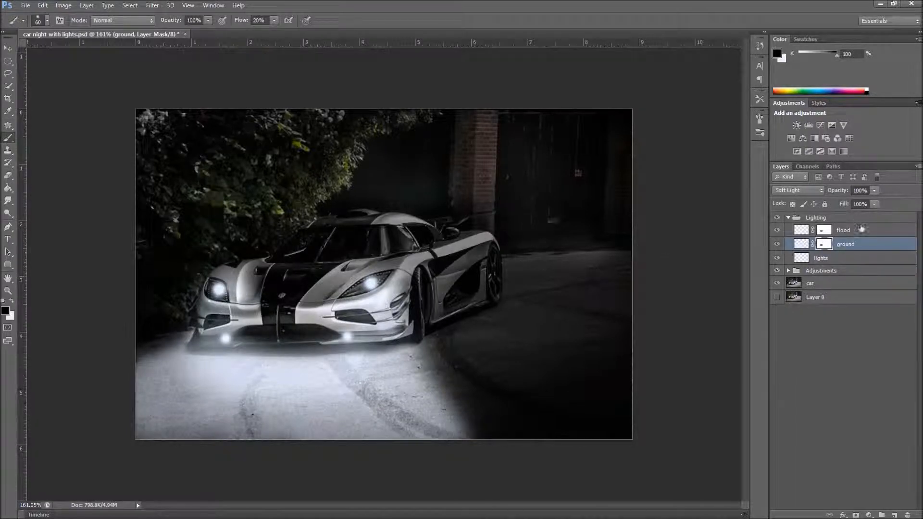
# Add a new layer above the flood layer and choose the 2486 px cross-shaped brush tip
pyautogui.click(861, 230)
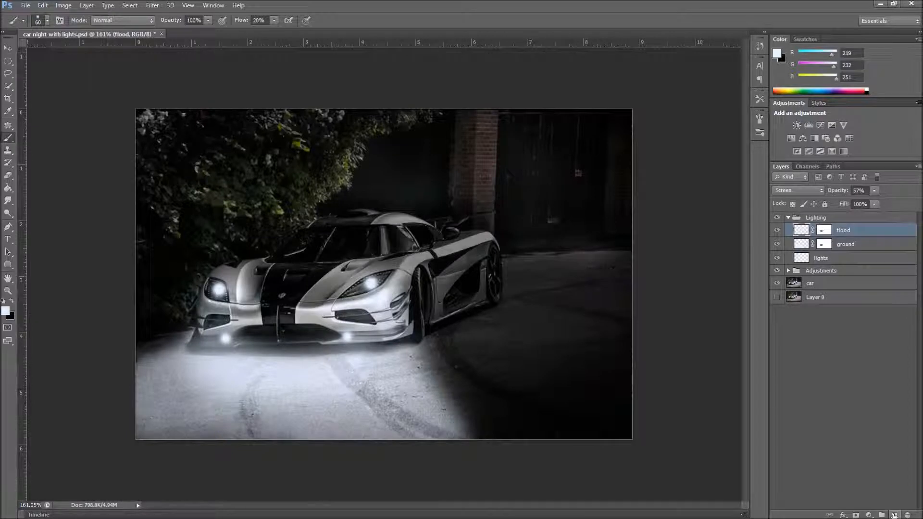
pyautogui.click(894, 515)
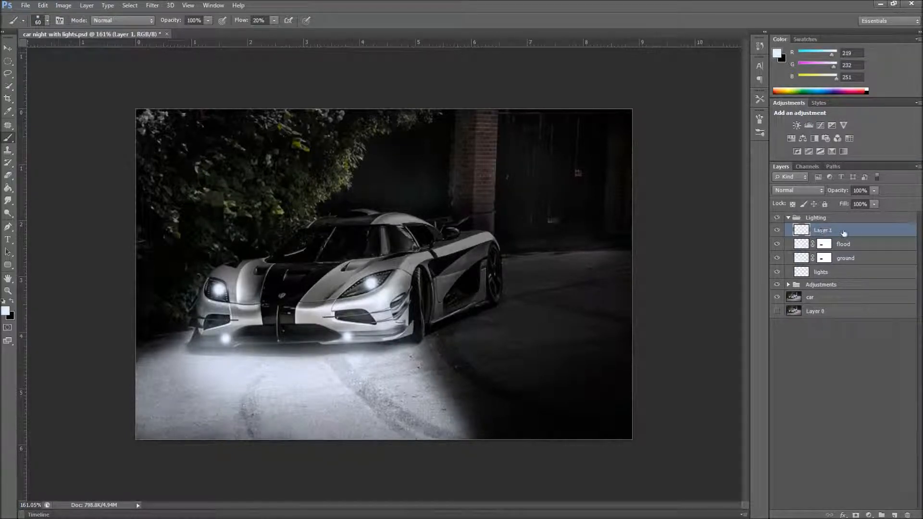
pyautogui.click(47, 22)
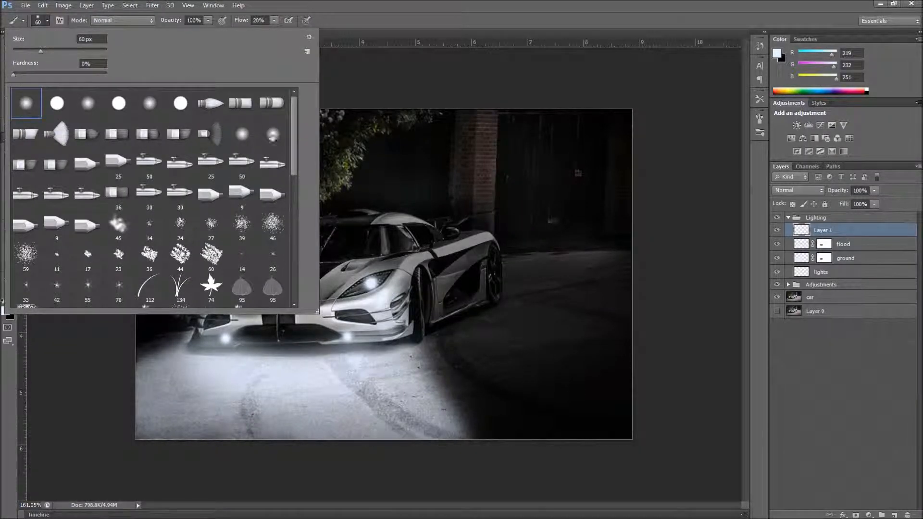
pyautogui.moveTo(291, 143); pyautogui.dragTo(294, 287)
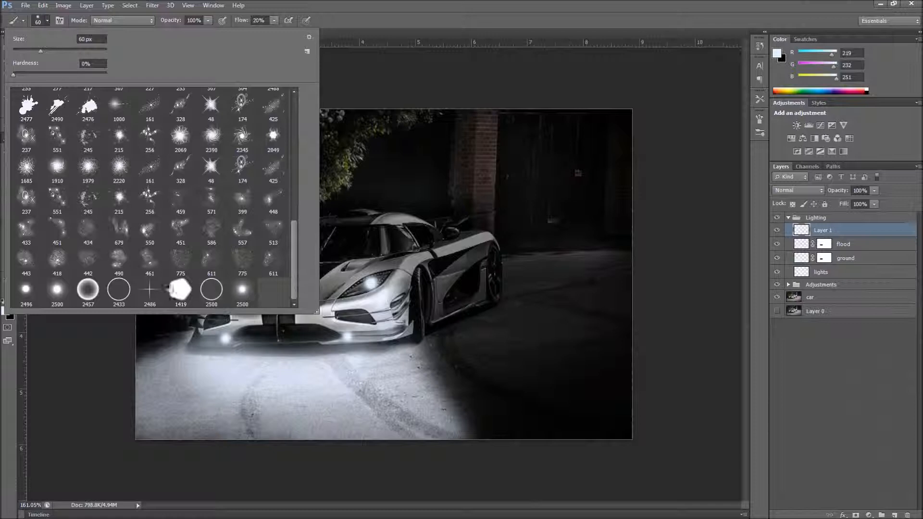
pyautogui.click(149, 294)
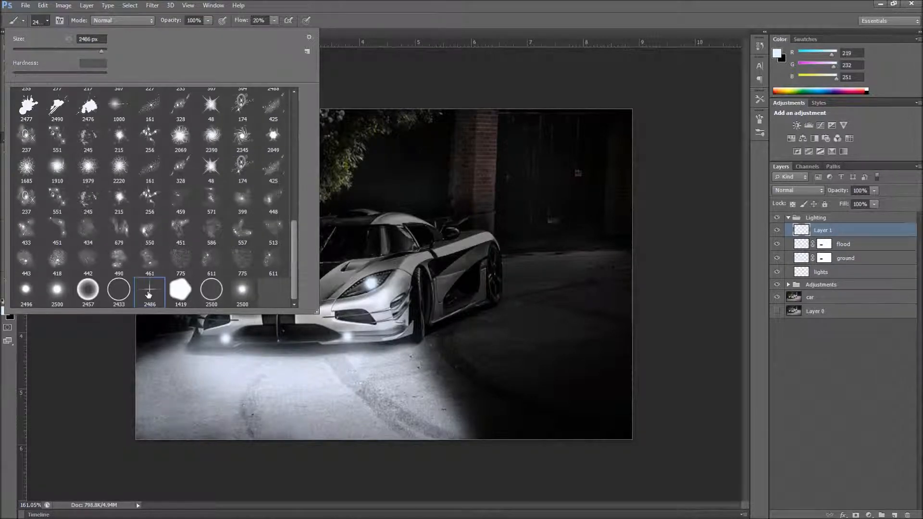
pyautogui.click(348, 10)
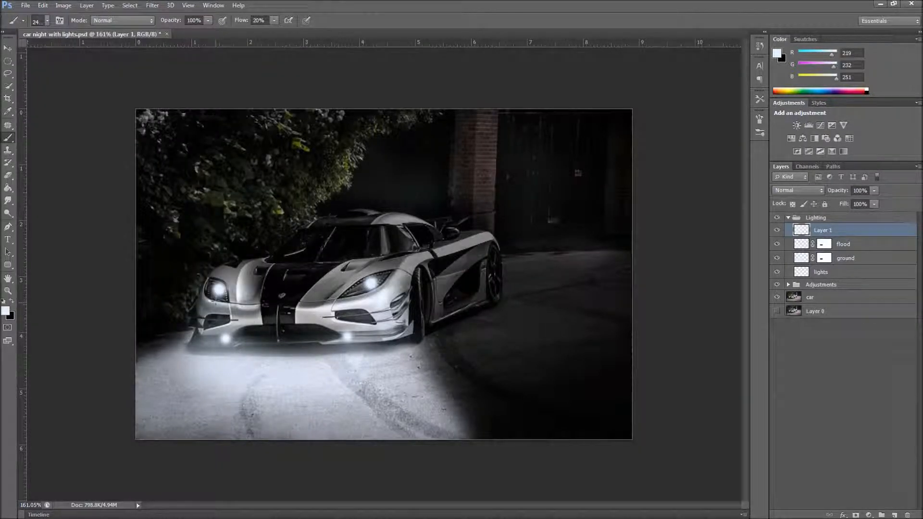
# Reduce the cross brush to 90 px, raise its flow to 62%, and stamp pale blue flares on the headlights
pyautogui.press('[')
pyautogui.press('[')
pyautogui.press('[')
pyautogui.press('[')
pyautogui.press('[')
pyautogui.press('[')
pyautogui.press('[')
pyautogui.press('[')
pyautogui.press('[')
pyautogui.press('[')
pyautogui.press('[')
pyautogui.press('[')
pyautogui.press('[')
pyautogui.press('[')
pyautogui.press('[')
pyautogui.press('[')
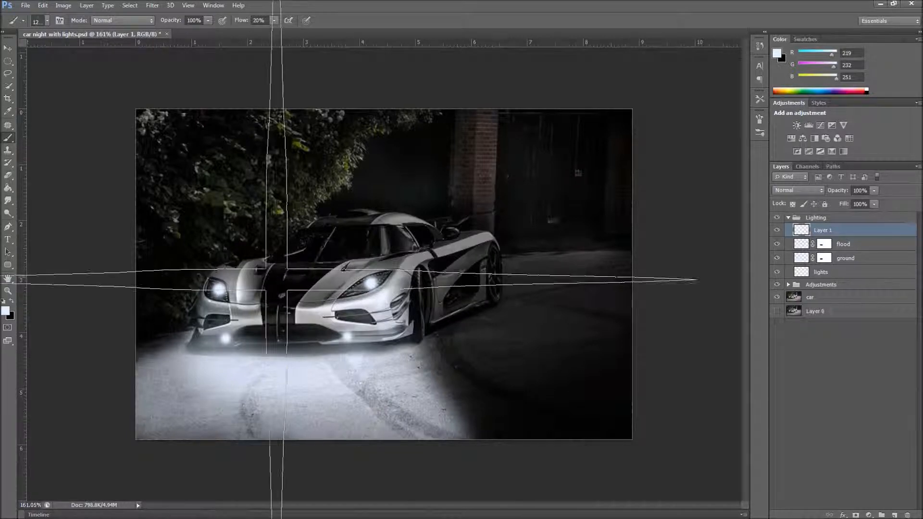
pyautogui.press('[')
pyautogui.press('[')
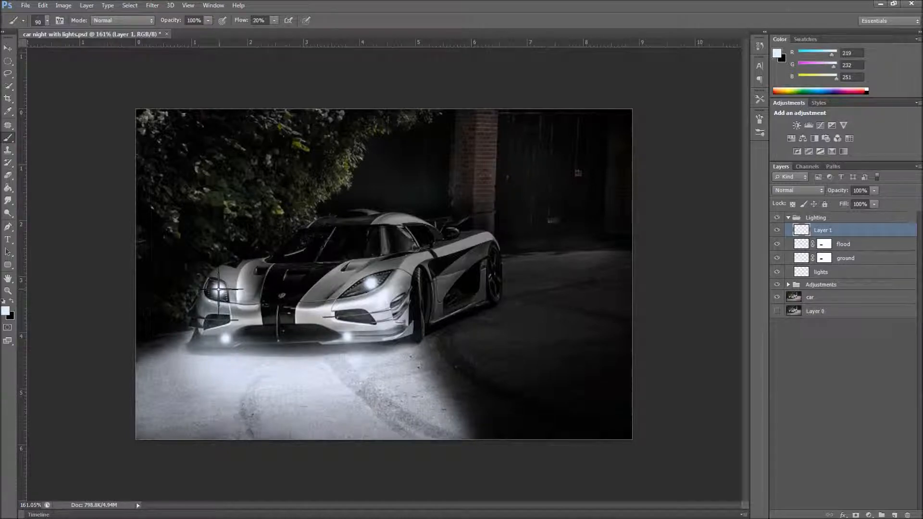
pyautogui.click(218, 289)
pyautogui.moveTo(237, 23); pyautogui.dragTo(260, 24)
pyautogui.click(219, 289)
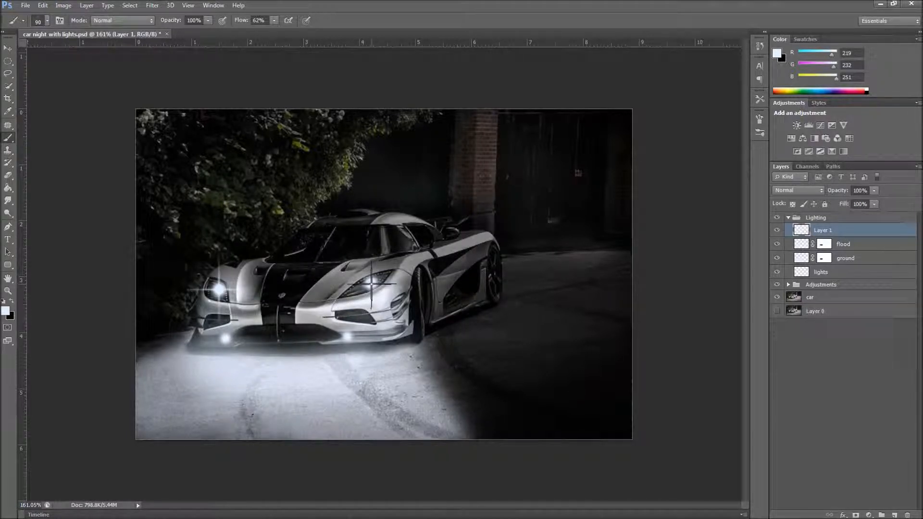
# Reduce the cross brush to 60 px and stamp smaller flares on the two lower fog lights
pyautogui.press('[')
pyautogui.press('[')
pyautogui.press('[')
pyautogui.press('[')
pyautogui.press(']')
pyautogui.click(347, 335)
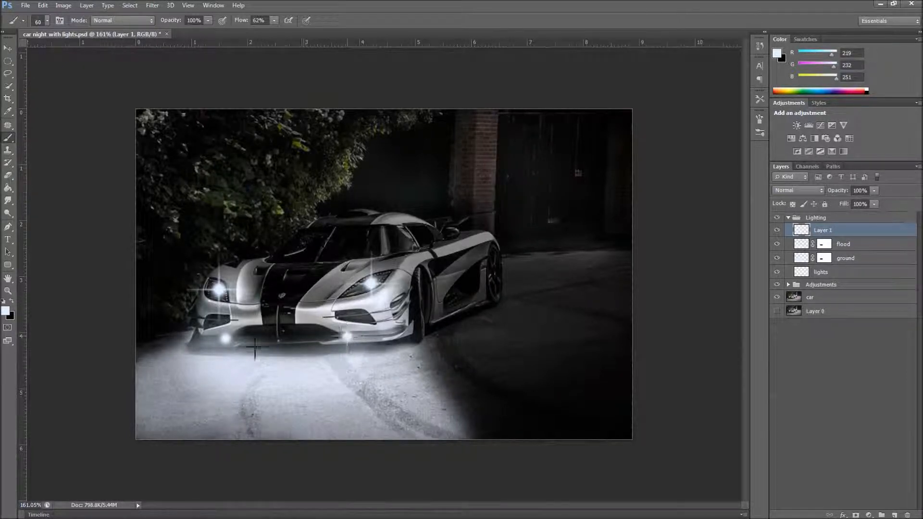
pyautogui.click(225, 338)
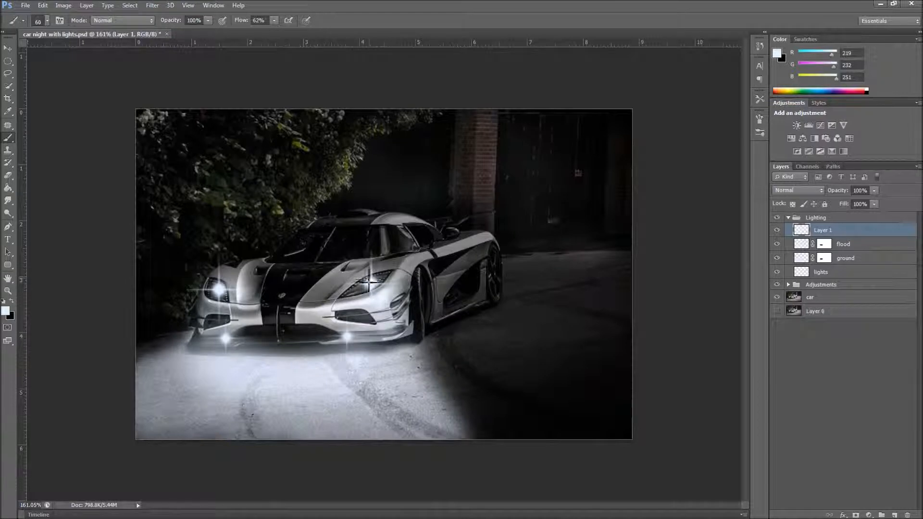
pyautogui.click(374, 284)
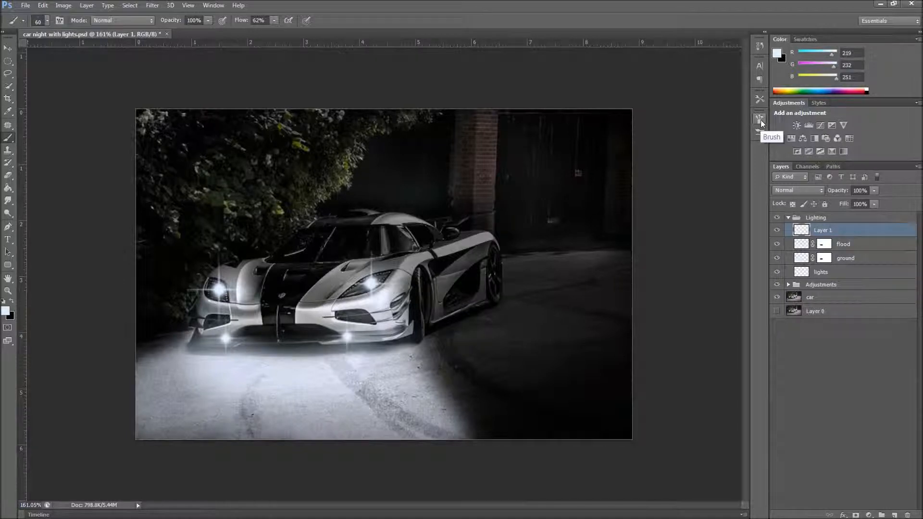
# Rotate the cross brush tip to an angle of -143°
pyautogui.click(213, 5)
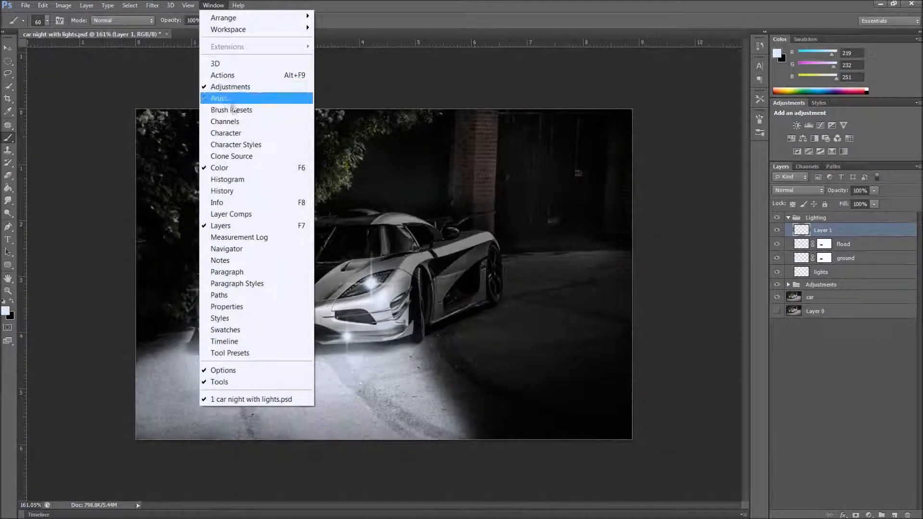
pyautogui.click(226, 144)
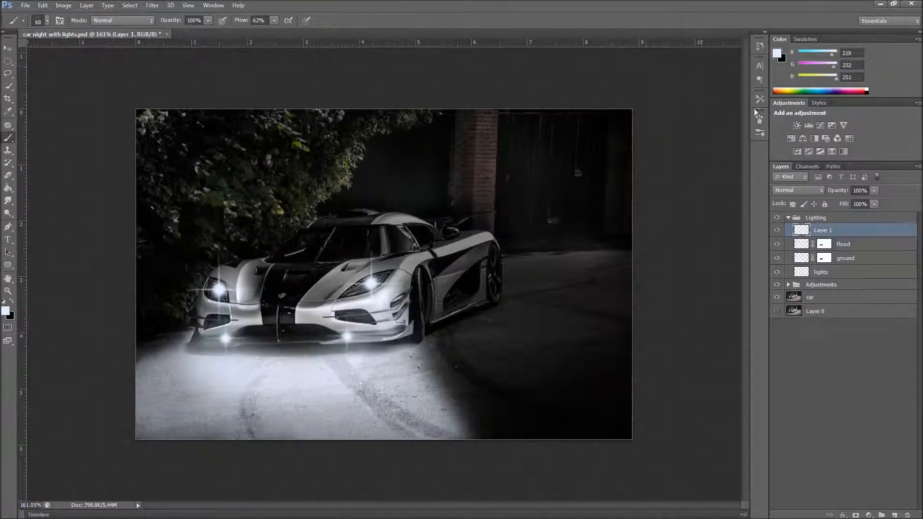
pyautogui.click(758, 120)
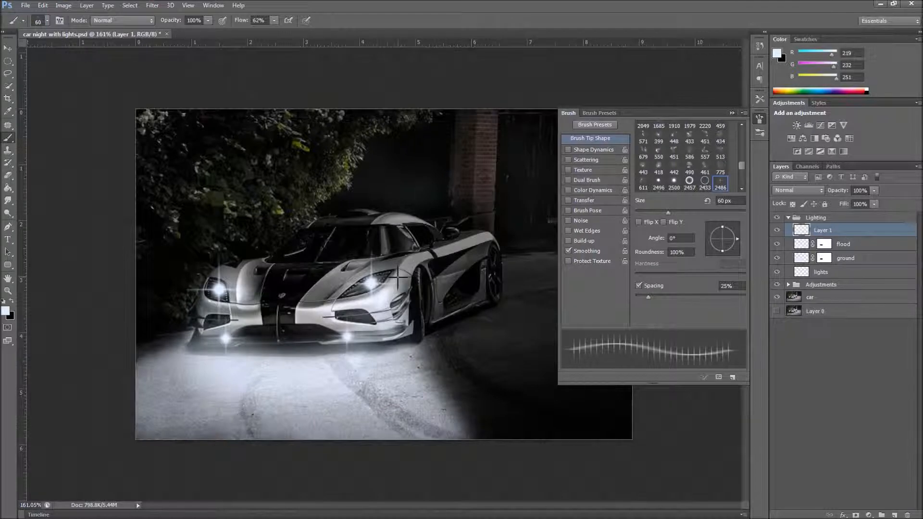
pyautogui.moveTo(736, 238)
pyautogui.mouseDown()
pyautogui.moveTo(713, 262)
pyautogui.moveTo(701, 255)
pyautogui.mouseUp()
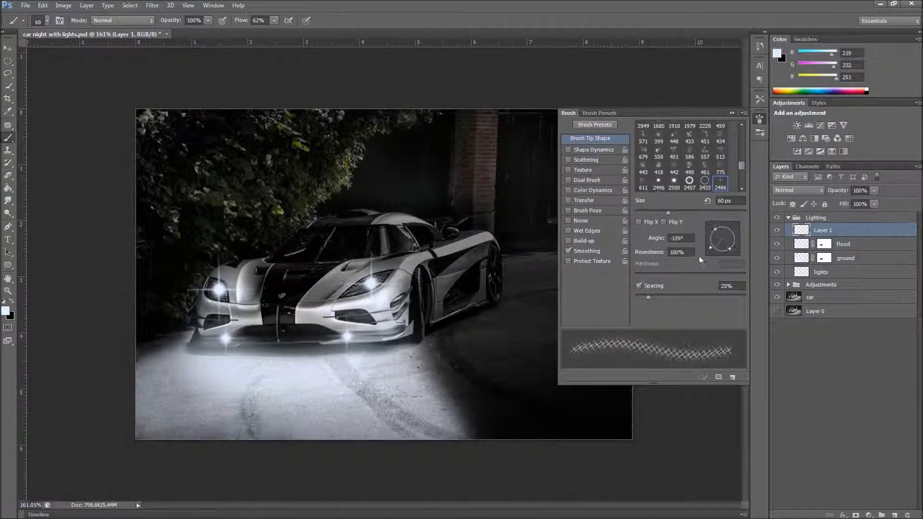
pyautogui.click(371, 283)
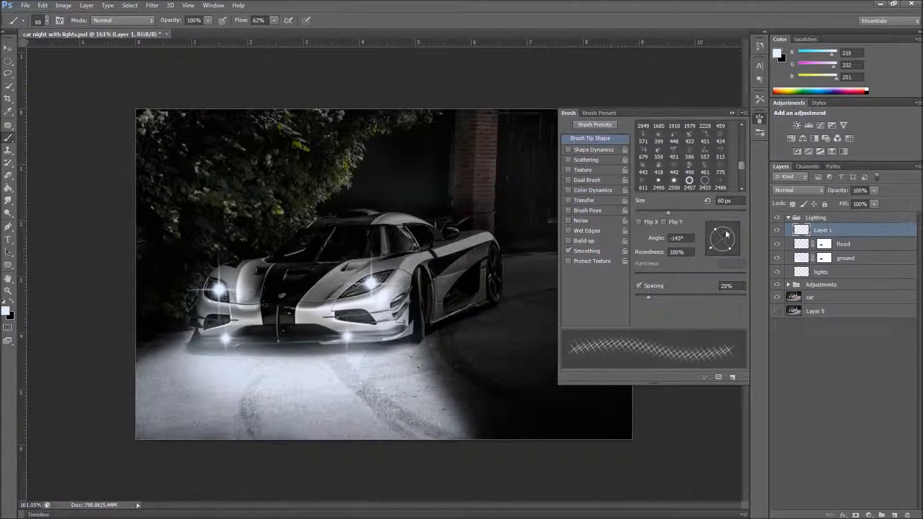
pyautogui.click(730, 115)
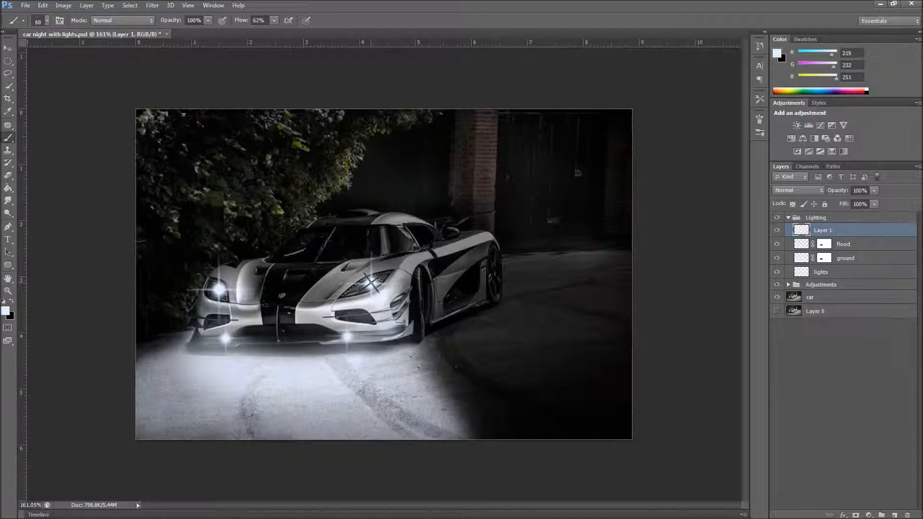
# Stamp rotated cross flares over both headlights at 50 px and over both fog lights at 40 px
pyautogui.press('[')
pyautogui.press(']')
pyautogui.click(370, 282)
pyautogui.press('[')
pyautogui.click(371, 283)
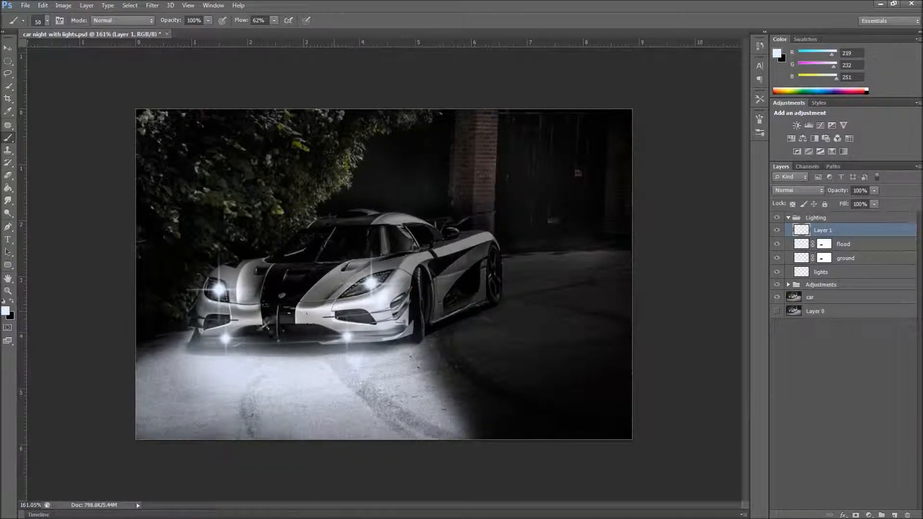
pyautogui.click(217, 288)
pyautogui.press('[')
pyautogui.click(225, 339)
pyautogui.click(346, 335)
# Switch back to the soft round brush at 40 px with 0% hardness
pyautogui.click(47, 20)
pyautogui.moveTo(294, 255); pyautogui.dragTo(294, 130)
pyautogui.click(22, 109)
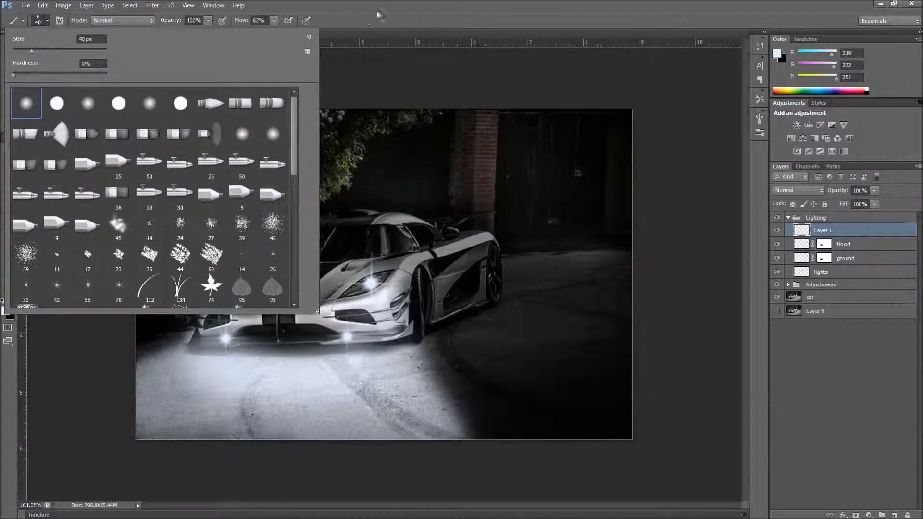
pyautogui.click(370, 17)
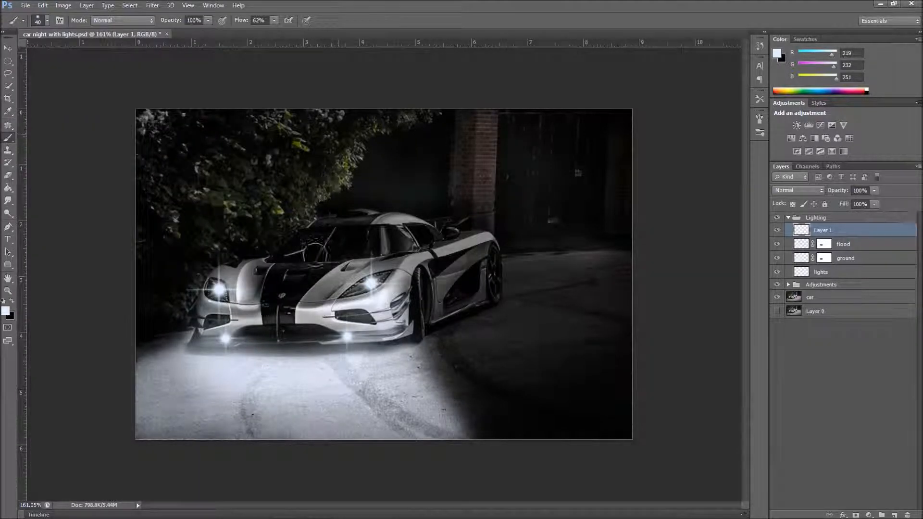
# Lower the opacity of the flare layer to 48%
pyautogui.click(8, 48)
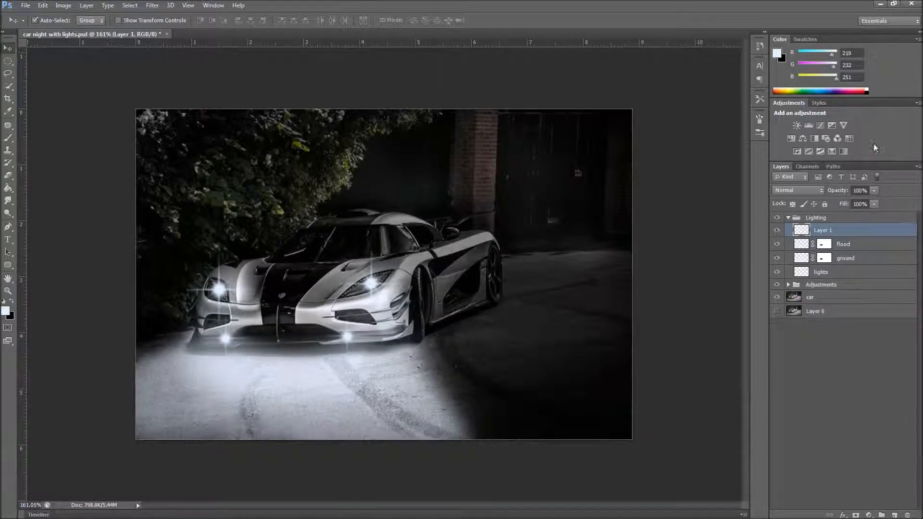
pyautogui.moveTo(844, 192); pyautogui.dragTo(833, 193)
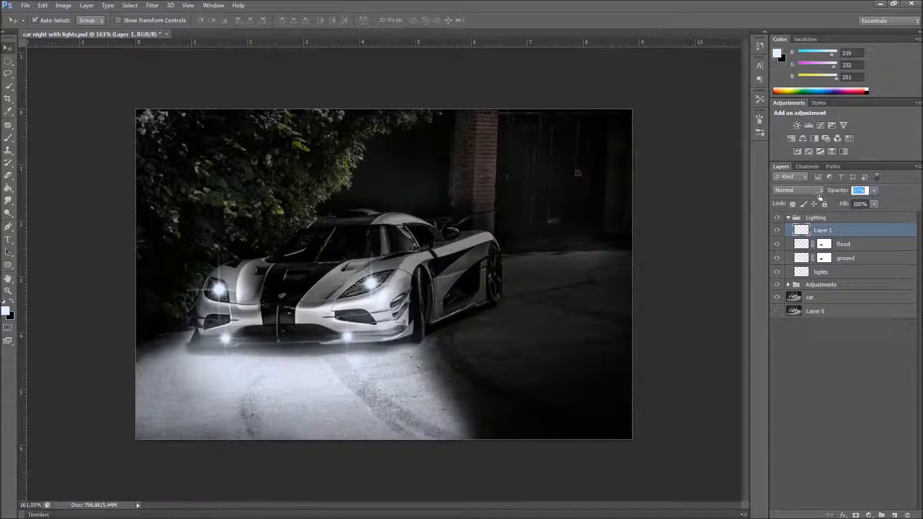
pyautogui.moveTo(816, 197); pyautogui.dragTo(812, 197)
pyautogui.moveTo(820, 193); pyautogui.dragTo(837, 190)
pyautogui.moveTo(830, 194); pyautogui.dragTo(828, 193)
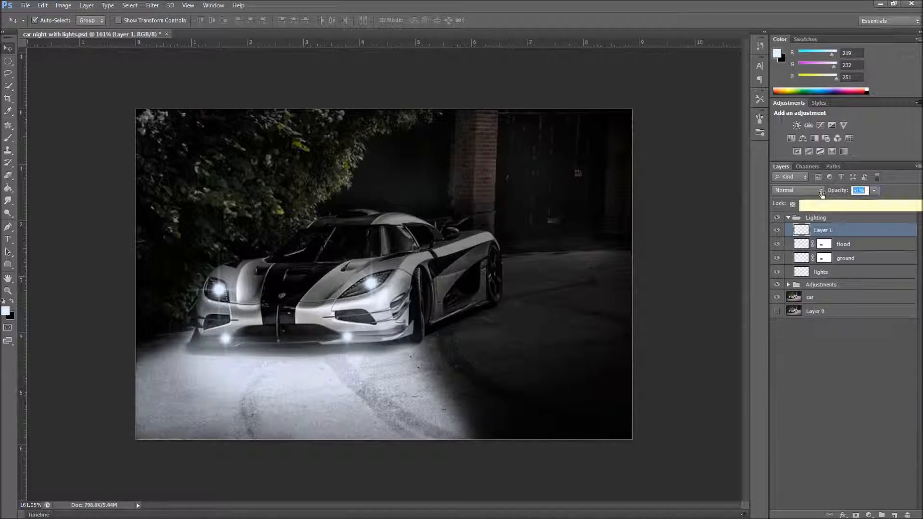
pyautogui.moveTo(823, 193); pyautogui.dragTo(820, 193)
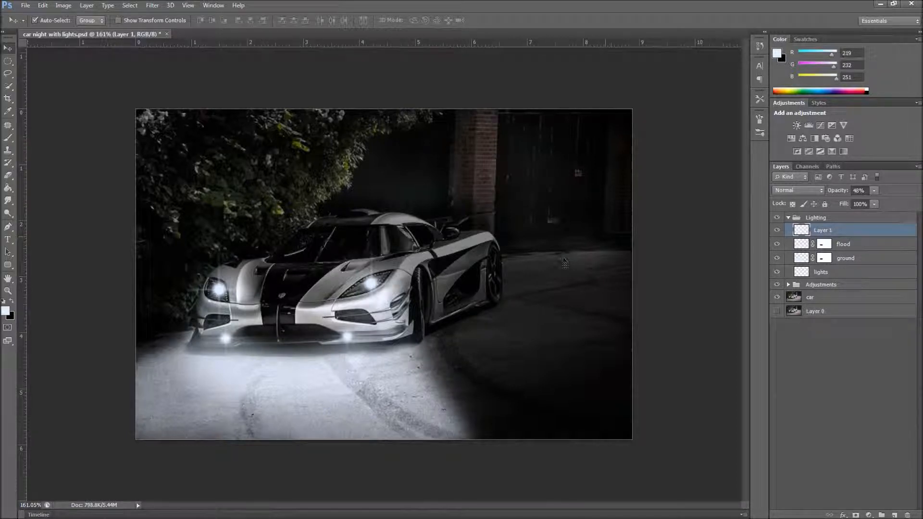
# Convert the flare layer to a smart object and apply a Gaussian Blur with a 1.0 pixel radius
pyautogui.rightClick(849, 230)
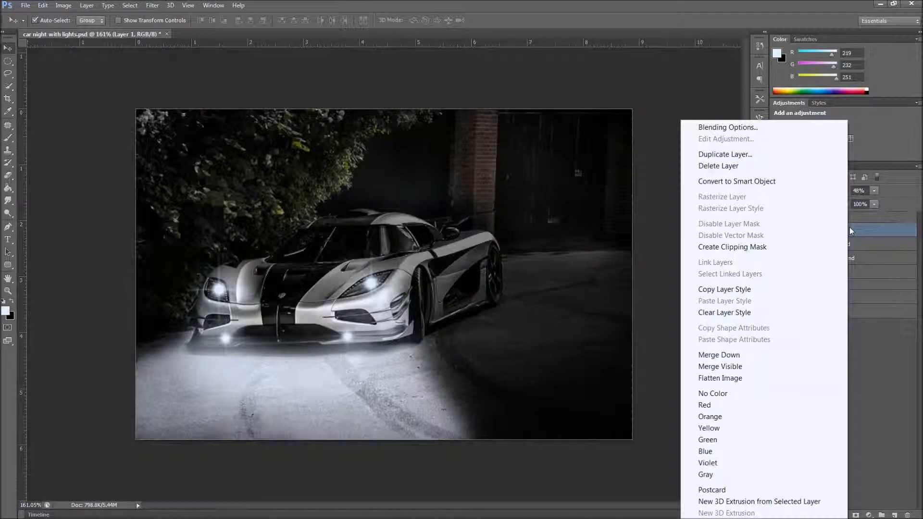
pyautogui.click(727, 181)
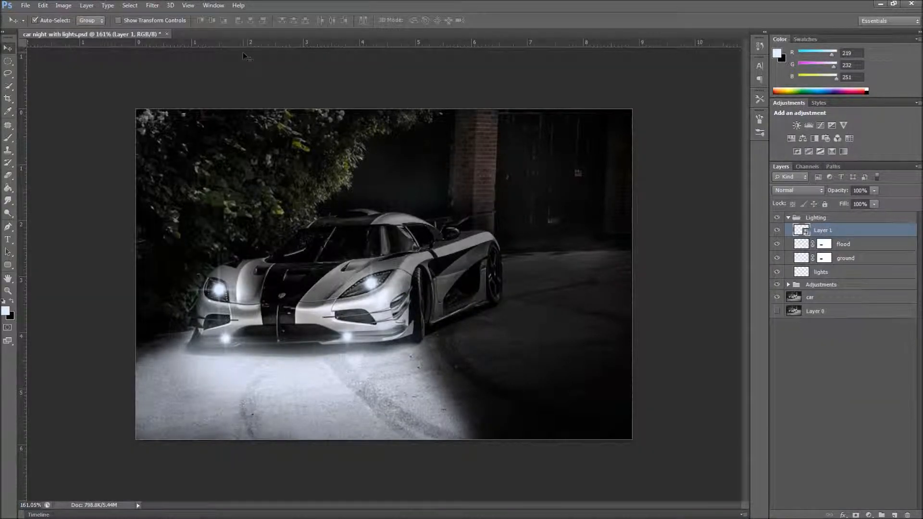
pyautogui.click(151, 6)
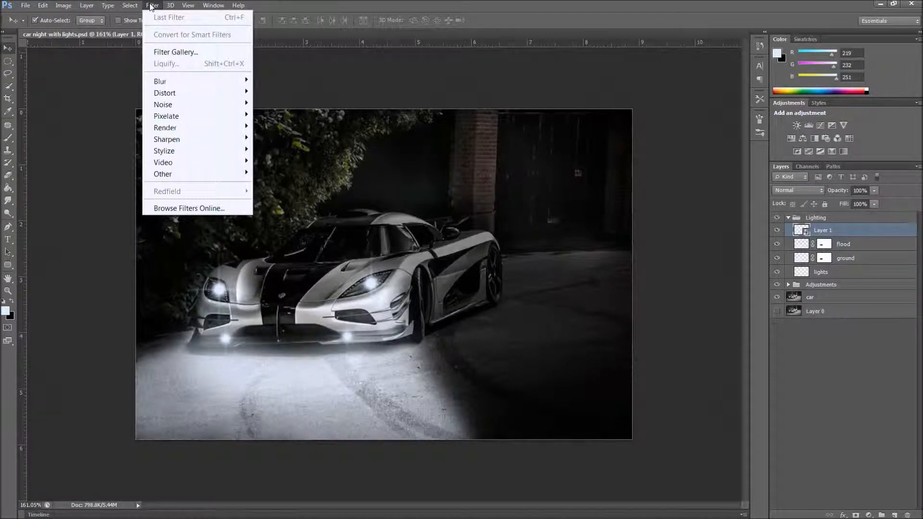
pyautogui.moveTo(161, 82)
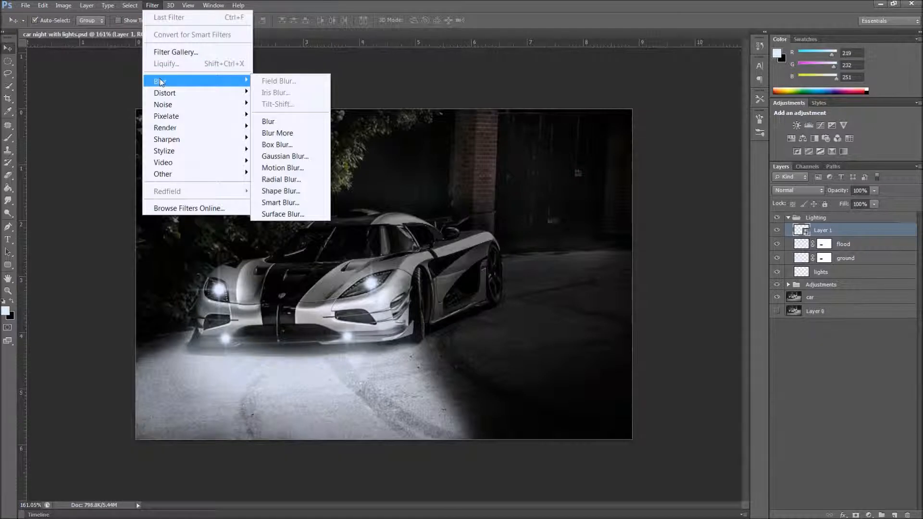
pyautogui.click(284, 156)
pyautogui.moveTo(696, 295)
pyautogui.mouseDown()
pyautogui.moveTo(771, 297)
pyautogui.moveTo(683, 305)
pyautogui.moveTo(710, 304)
pyautogui.moveTo(692, 306)
pyautogui.moveTo(697, 300)
pyautogui.mouseUp()
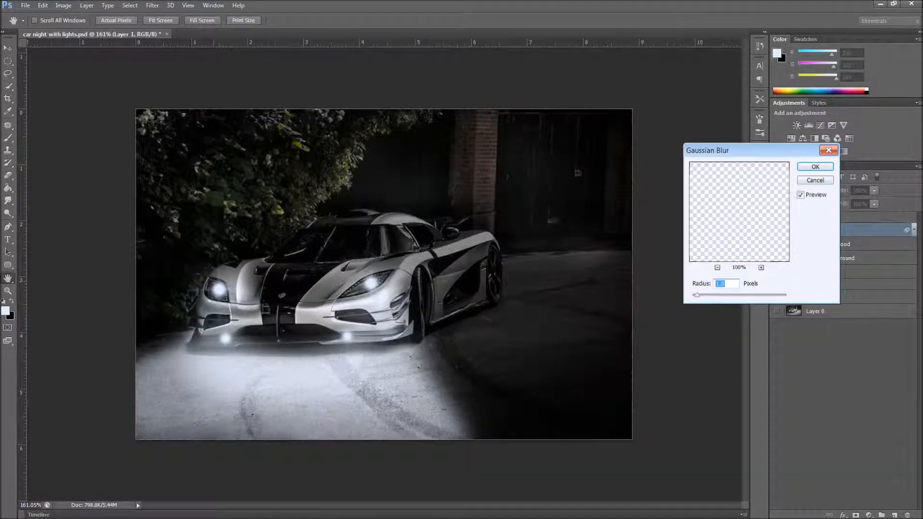
pyautogui.click(825, 166)
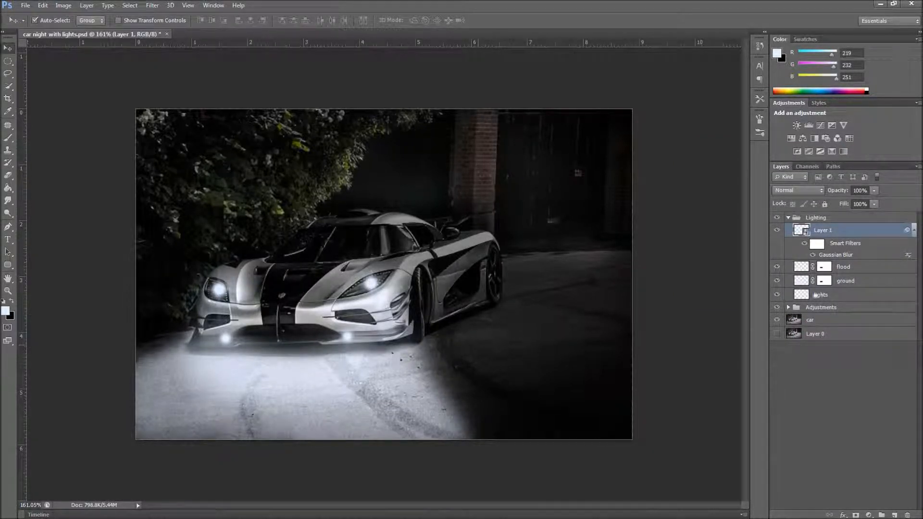
# Create a new layer above the Lighting group and name it "touch of red"
pyautogui.click(834, 220)
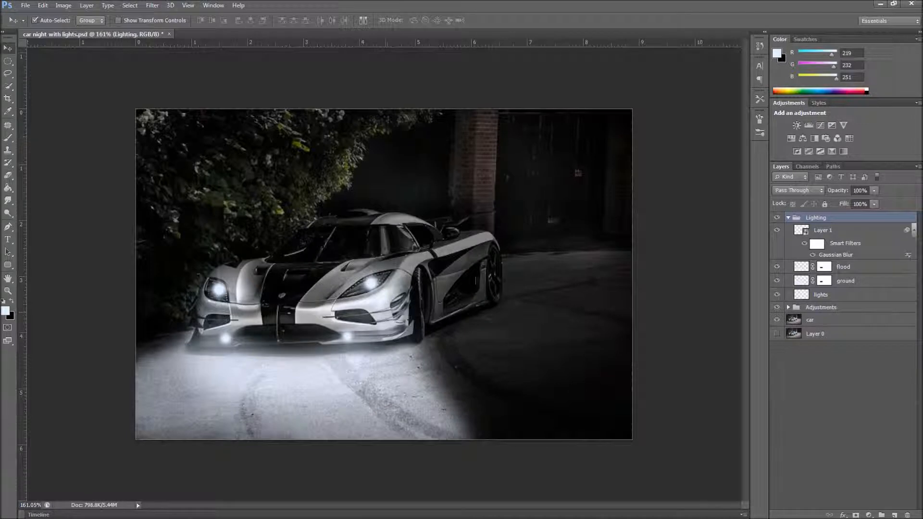
pyautogui.click(894, 515)
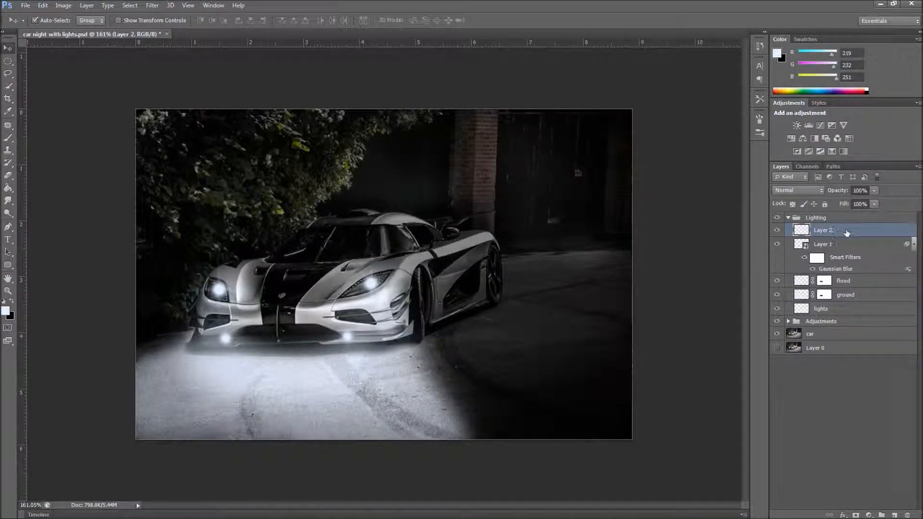
pyautogui.moveTo(845, 226); pyautogui.dragTo(840, 213)
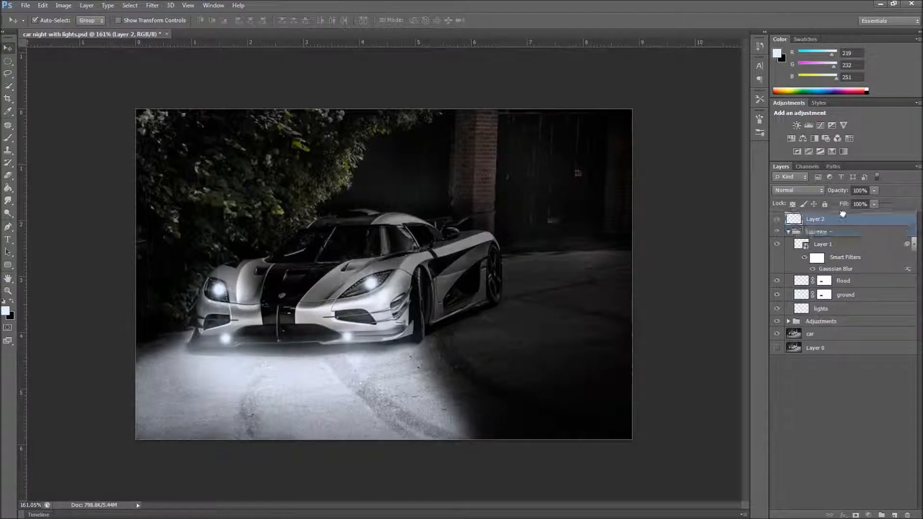
pyautogui.doubleClick(813, 220)
pyautogui.write('touch of red')
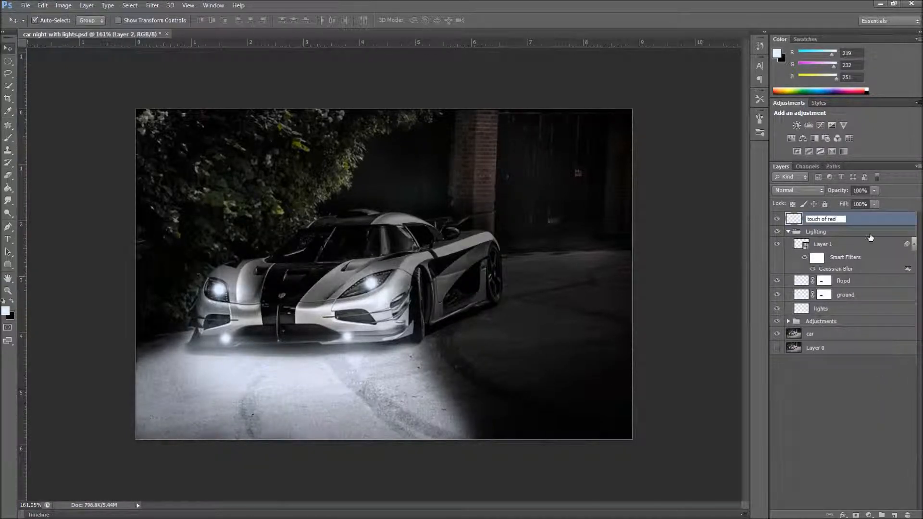
pyautogui.press('Return')
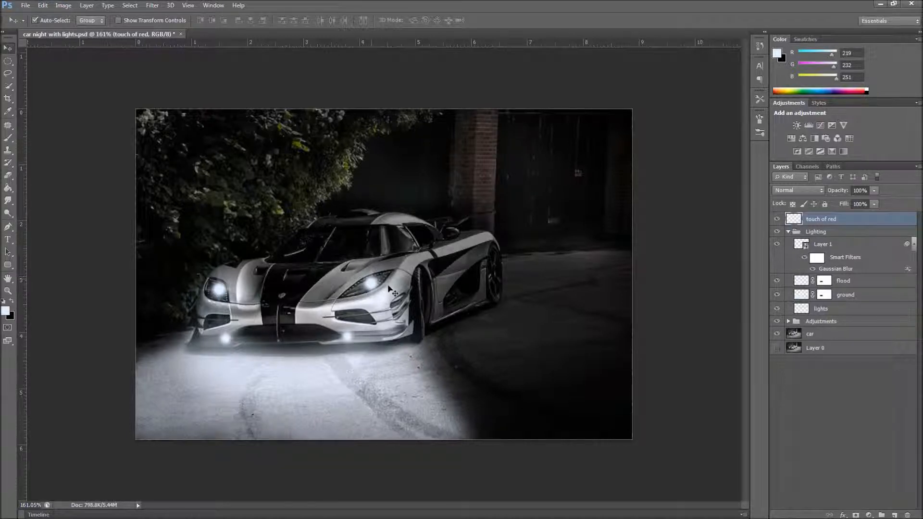
# Set the foreground colour to red, RGB 207, 44, 44, and switch to the Brush tool
pyautogui.click(6, 312)
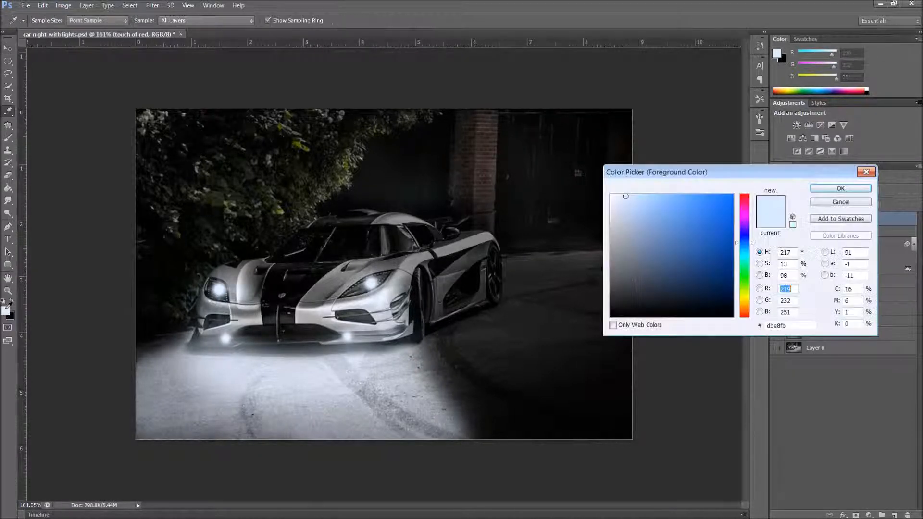
pyautogui.click(745, 197)
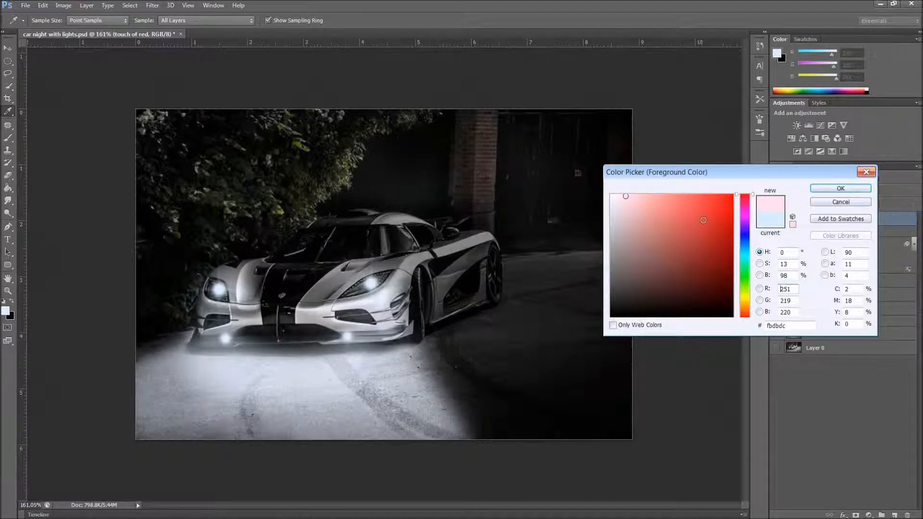
pyautogui.click(703, 220)
pyautogui.click(710, 215)
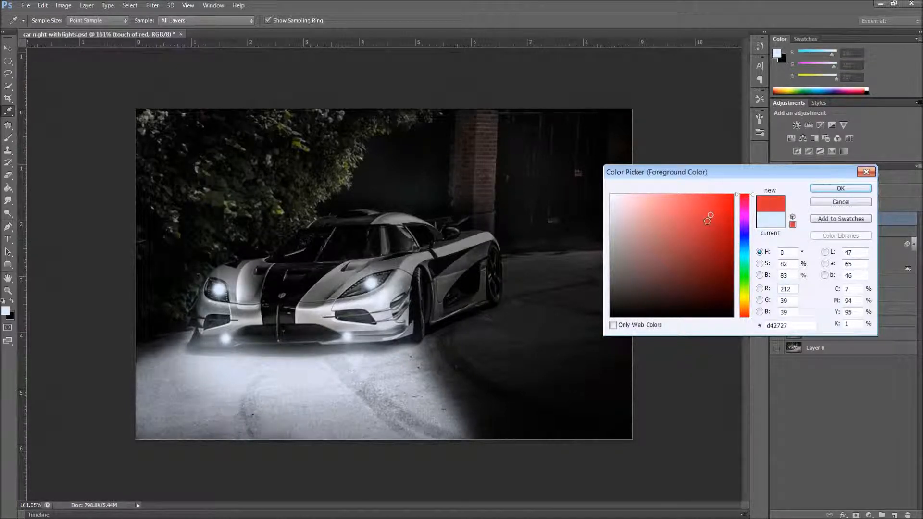
pyautogui.click(706, 222)
pyautogui.click(706, 218)
pyautogui.moveTo(770, 327); pyautogui.dragTo(766, 327)
pyautogui.click(799, 327)
pyautogui.click(840, 190)
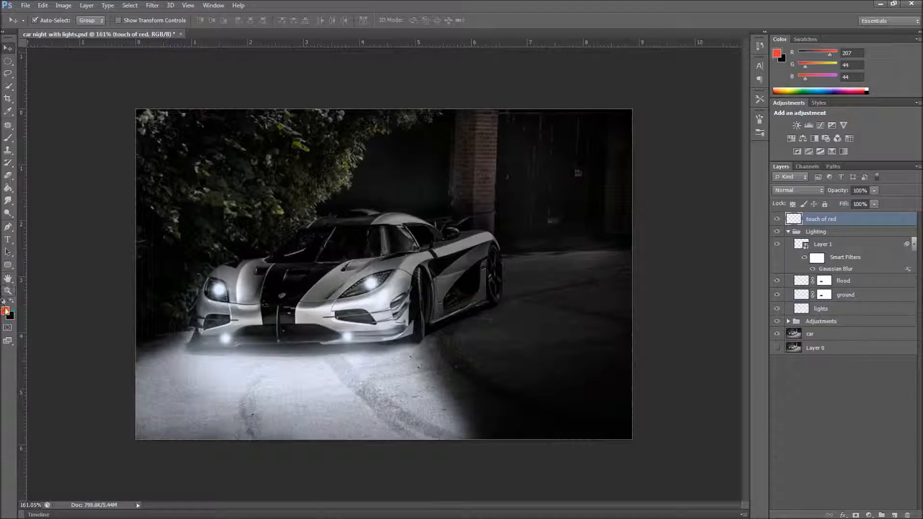
pyautogui.click(6, 311)
pyautogui.click(839, 189)
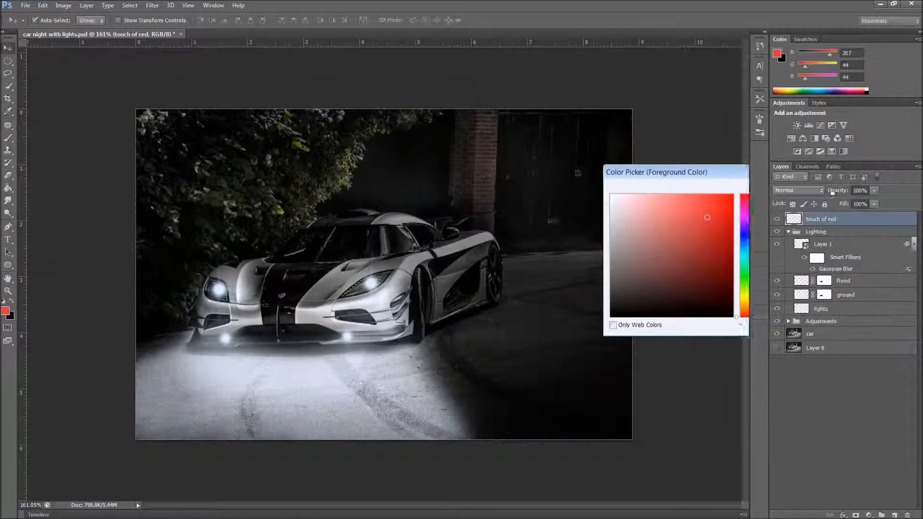
pyautogui.click(8, 138)
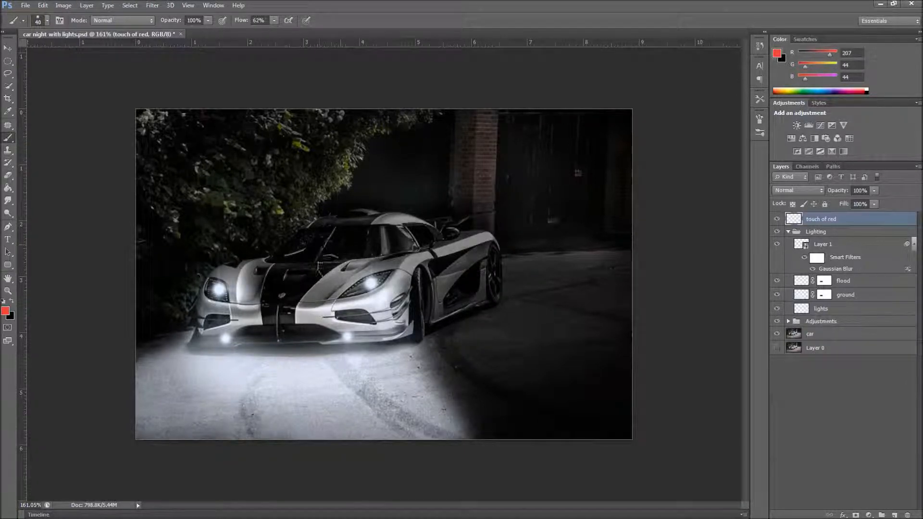
# Hide the touch of red layer and paint black on the Brightness/Contrast mask above the headlight with a smaller brush at 21% flow
pyautogui.click(776, 219)
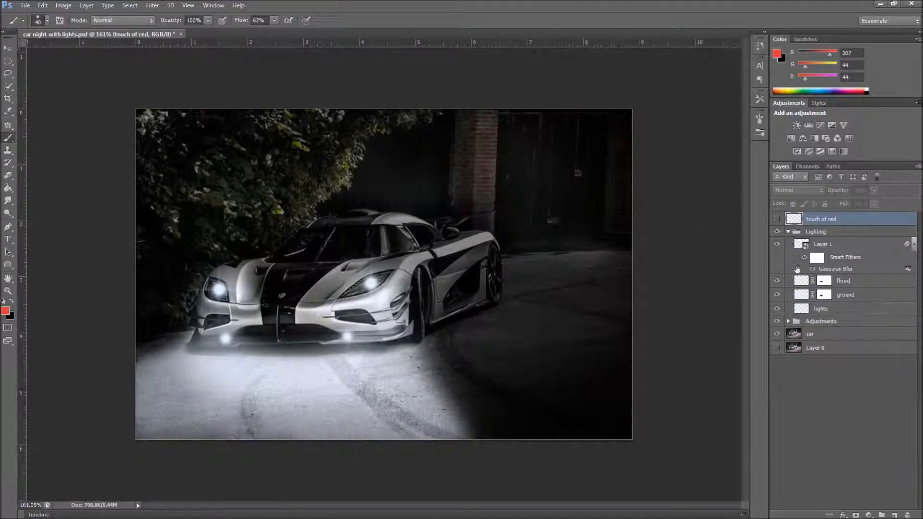
pyautogui.click(791, 324)
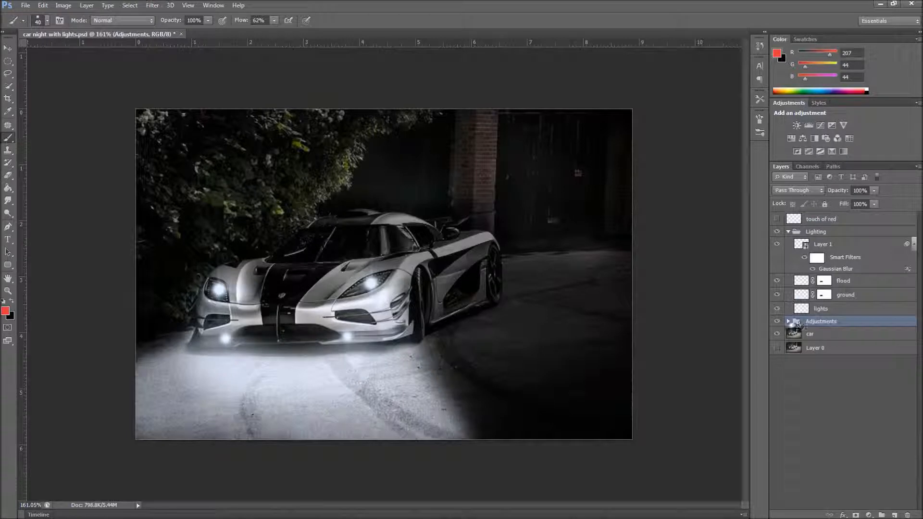
pyautogui.click(788, 321)
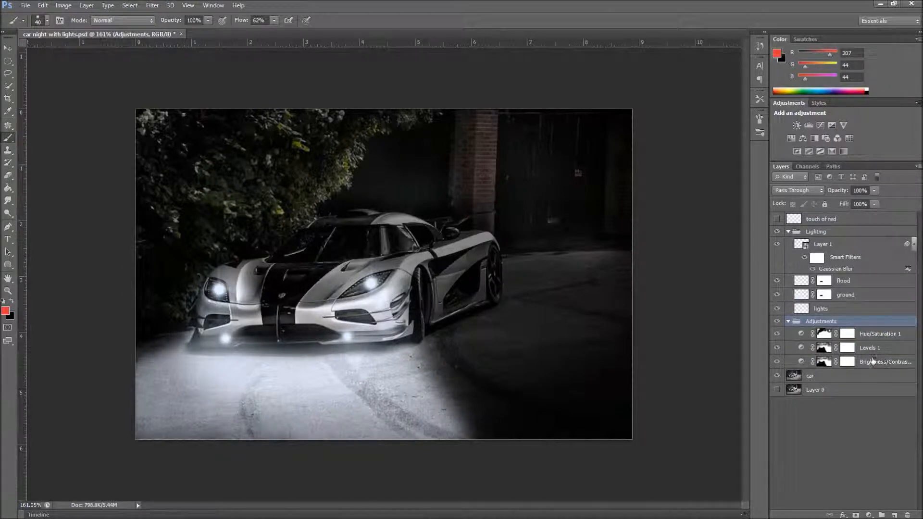
pyautogui.click(823, 361)
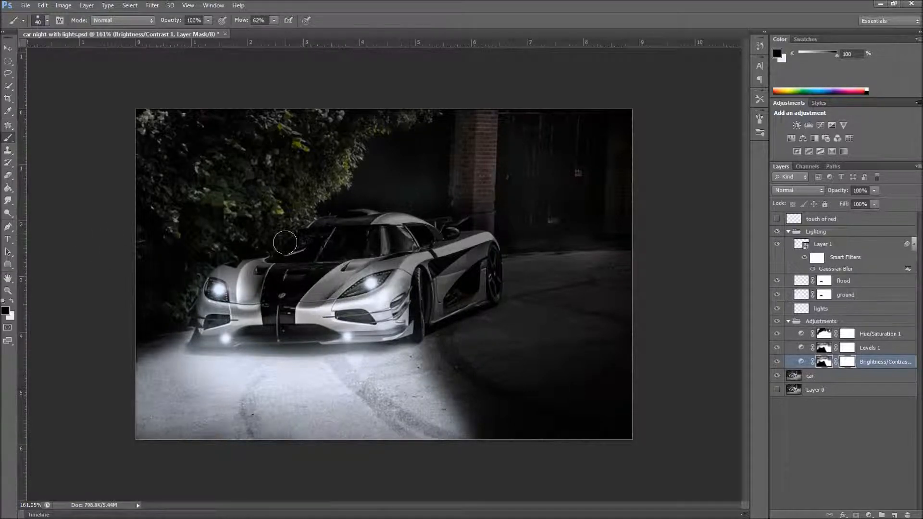
pyautogui.press('[')
pyautogui.moveTo(244, 24); pyautogui.dragTo(235, 25)
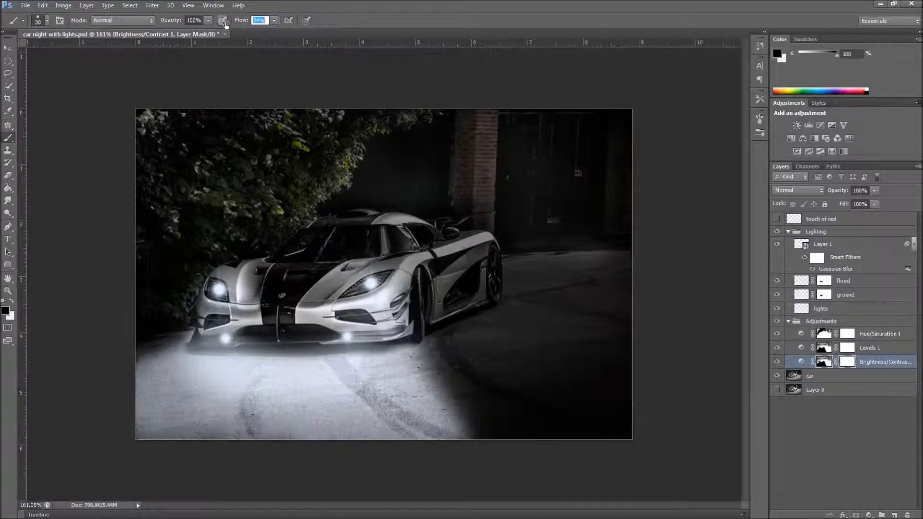
pyautogui.moveTo(224, 25); pyautogui.dragTo(223, 25)
pyautogui.moveTo(395, 271)
pyautogui.mouseDown()
pyautogui.moveTo(397, 283)
pyautogui.moveTo(409, 264)
pyautogui.mouseUp()
# Paint black on the Brightness/Contrast mask along the car's side to the rear fender, raising the brush flow to 100%
pyautogui.press('x')
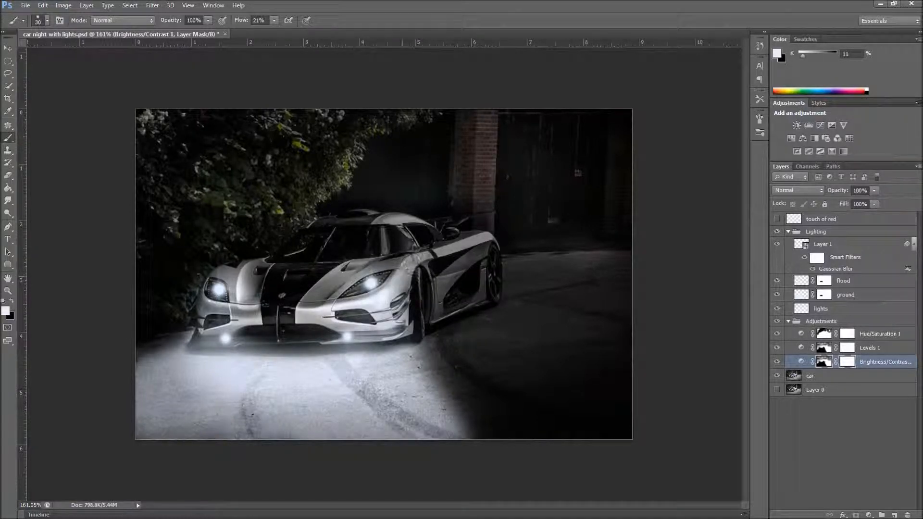
pyautogui.press('z')
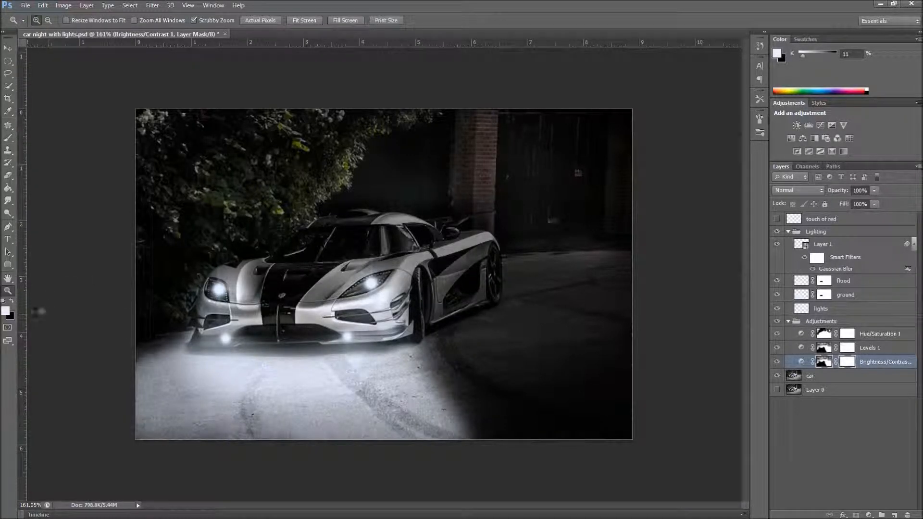
pyautogui.click(8, 138)
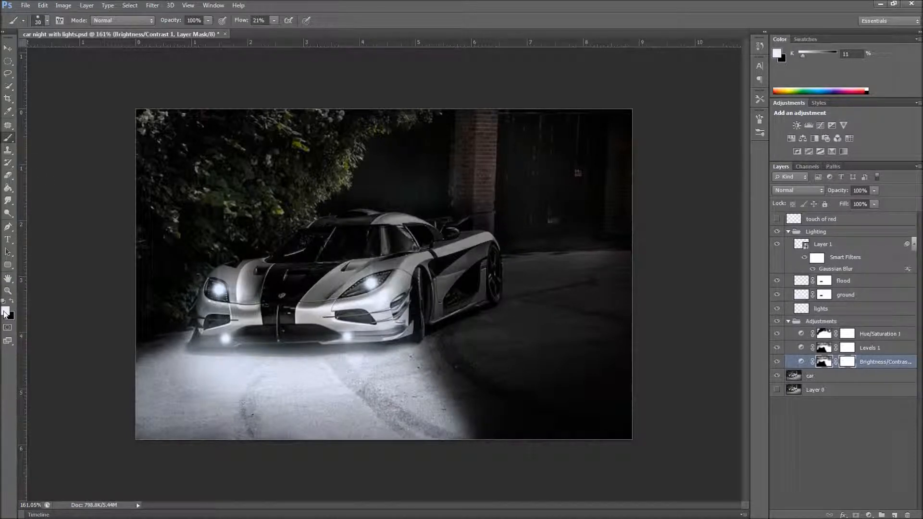
pyautogui.press('x')
pyautogui.moveTo(391, 285)
pyautogui.mouseDown()
pyautogui.moveTo(417, 258)
pyautogui.moveTo(483, 239)
pyautogui.mouseUp()
pyautogui.click(260, 20)
pyautogui.write('100')
pyautogui.press('Return')
pyautogui.moveTo(408, 270)
pyautogui.mouseDown()
pyautogui.moveTo(439, 247)
pyautogui.moveTo(500, 245)
pyautogui.mouseUp()
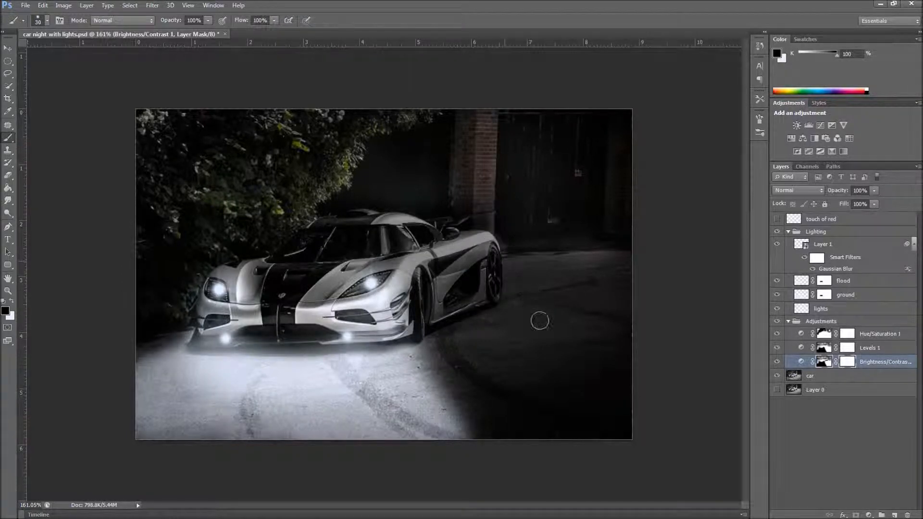
pyautogui.click(831, 350)
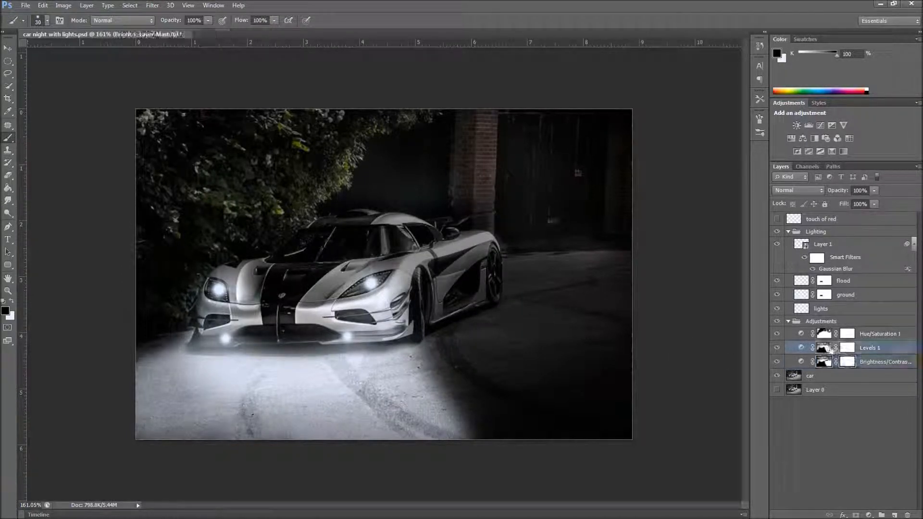
pyautogui.moveTo(469, 242); pyautogui.dragTo(489, 240)
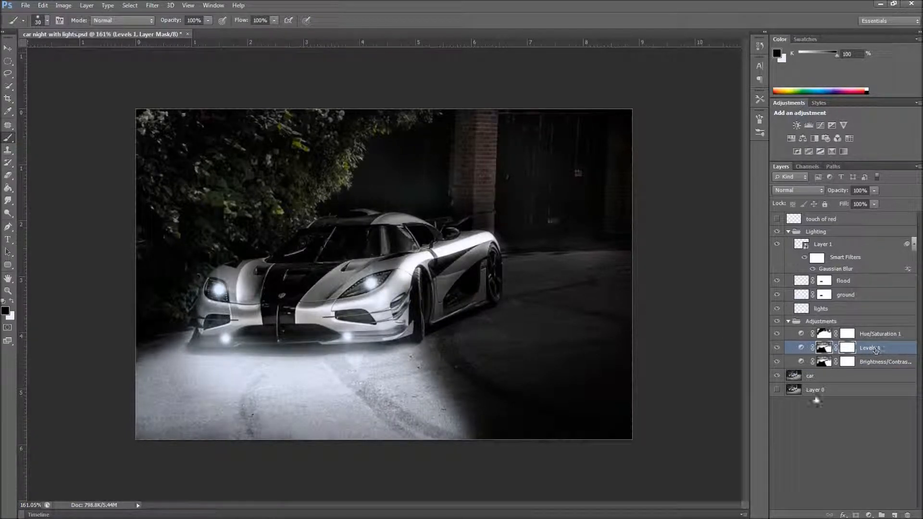
pyautogui.hotkey('alt', '[')
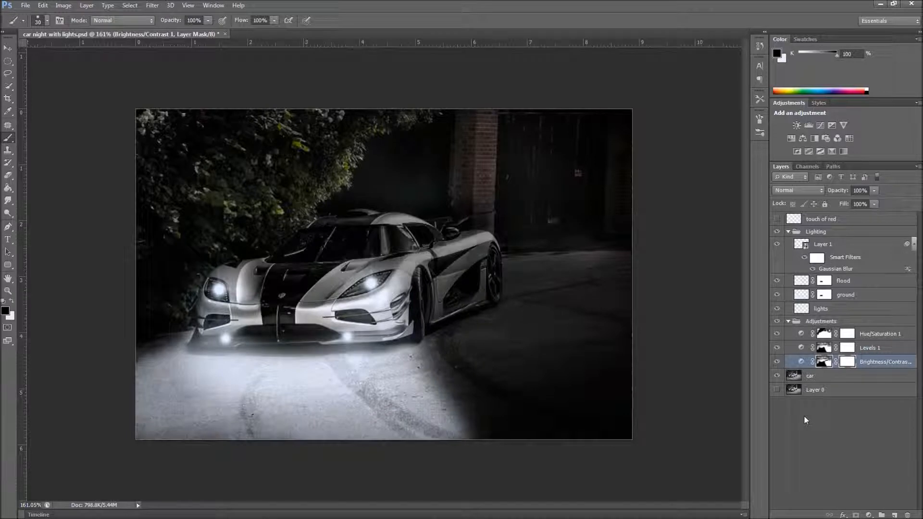
# Paint black on the Levels mask from the front bumper along the upper body to the rear fender at 20 px and 48% flow
pyautogui.click(825, 349)
pyautogui.click(243, 22)
pyautogui.moveTo(242, 21); pyautogui.dragTo(230, 22)
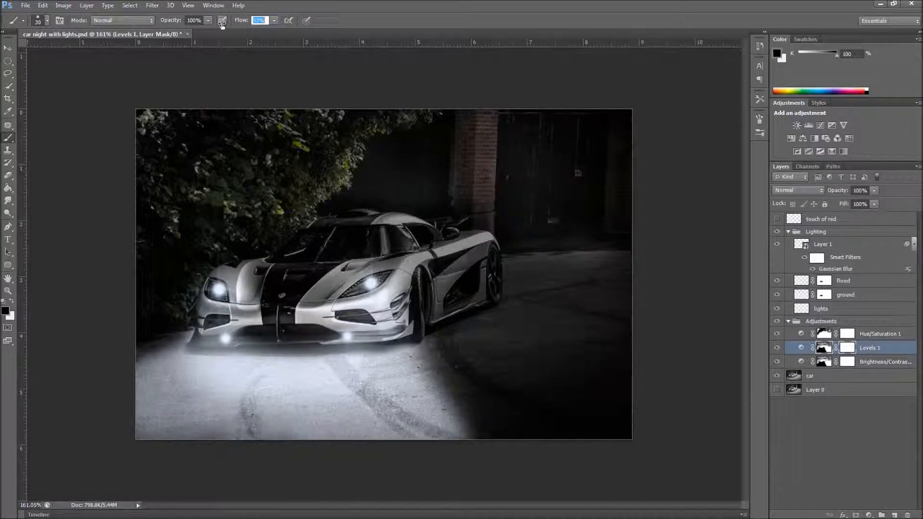
pyautogui.moveTo(221, 27); pyautogui.dragTo(220, 27)
pyautogui.press('[')
pyautogui.moveTo(344, 305)
pyautogui.mouseDown()
pyautogui.moveTo(394, 286)
pyautogui.moveTo(416, 258)
pyautogui.moveTo(483, 237)
pyautogui.mouseUp()
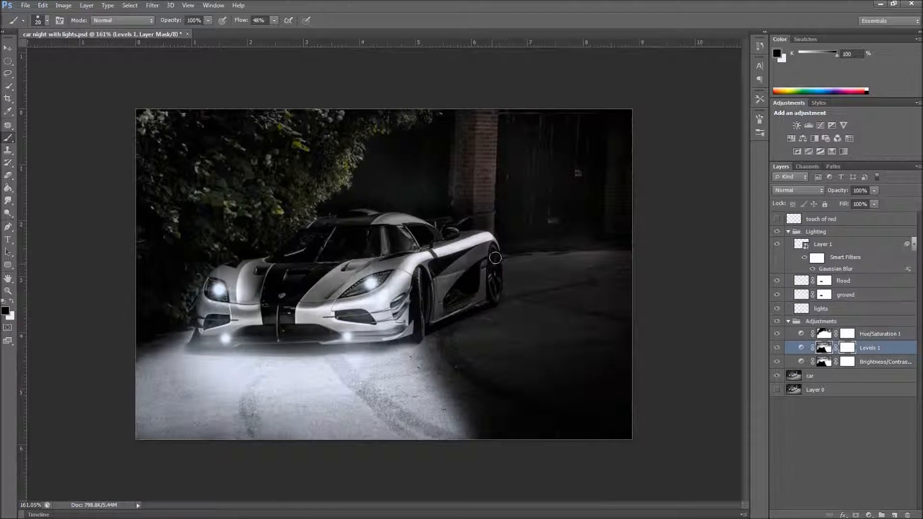
# Paint black on the Levels mask over the rear wheel, roof pillar, hood, front fender and side intake to brighten them
pyautogui.moveTo(495, 258); pyautogui.dragTo(496, 296)
pyautogui.moveTo(381, 222)
pyautogui.mouseDown()
pyautogui.moveTo(433, 226)
pyautogui.moveTo(394, 247)
pyautogui.moveTo(373, 241)
pyautogui.moveTo(400, 231)
pyautogui.moveTo(381, 246)
pyautogui.moveTo(404, 242)
pyautogui.mouseUp()
pyautogui.moveTo(346, 268)
pyautogui.mouseDown()
pyautogui.moveTo(332, 269)
pyautogui.moveTo(307, 298)
pyautogui.moveTo(333, 271)
pyautogui.mouseUp()
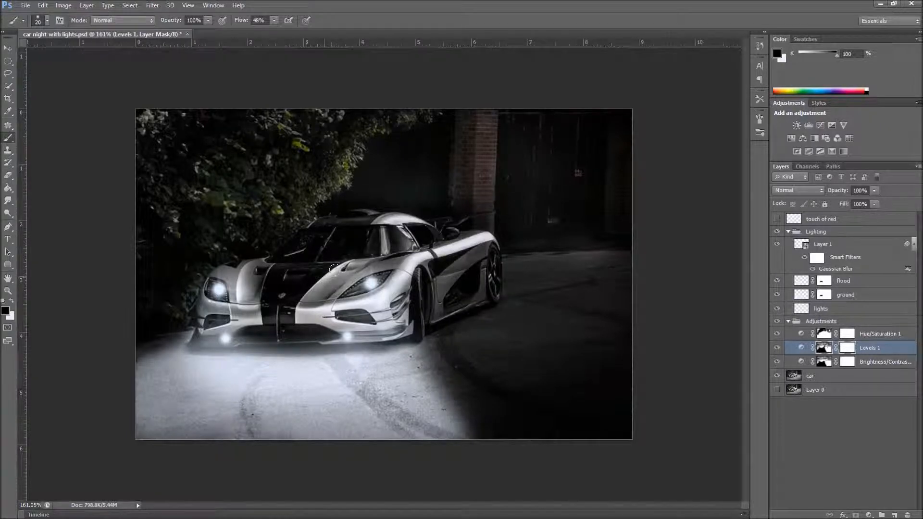
pyautogui.moveTo(250, 267); pyautogui.dragTo(239, 288)
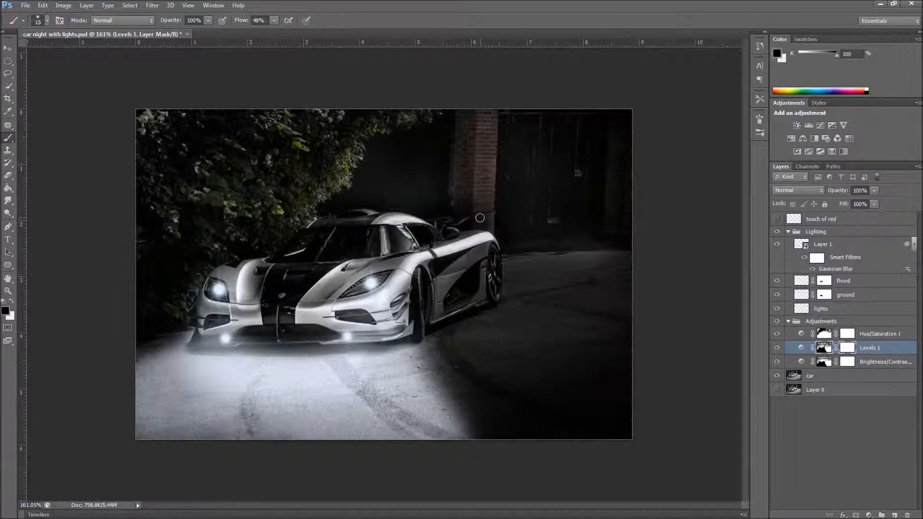
pyautogui.press('[')
pyautogui.press(']')
pyautogui.moveTo(462, 261)
pyautogui.mouseDown()
pyautogui.moveTo(442, 283)
pyautogui.moveTo(438, 315)
pyautogui.moveTo(469, 294)
pyautogui.mouseUp()
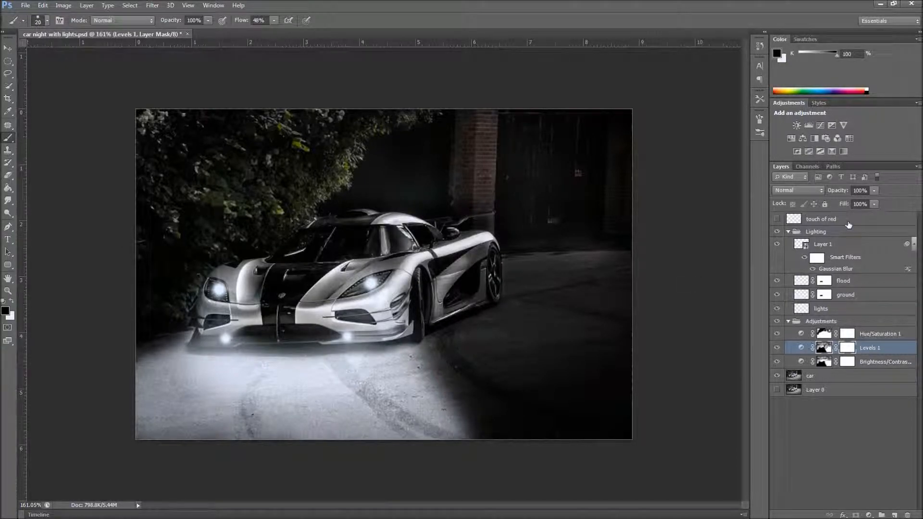
# Show and select the touch of red layer, keep the red foreground colour, and set the brush flow to 1%
pyautogui.click(791, 221)
pyautogui.click(777, 220)
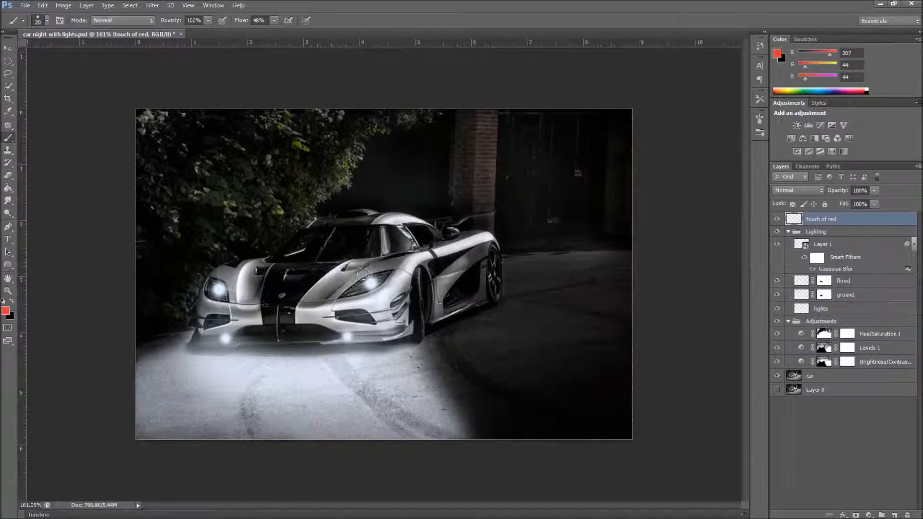
pyautogui.click(6, 310)
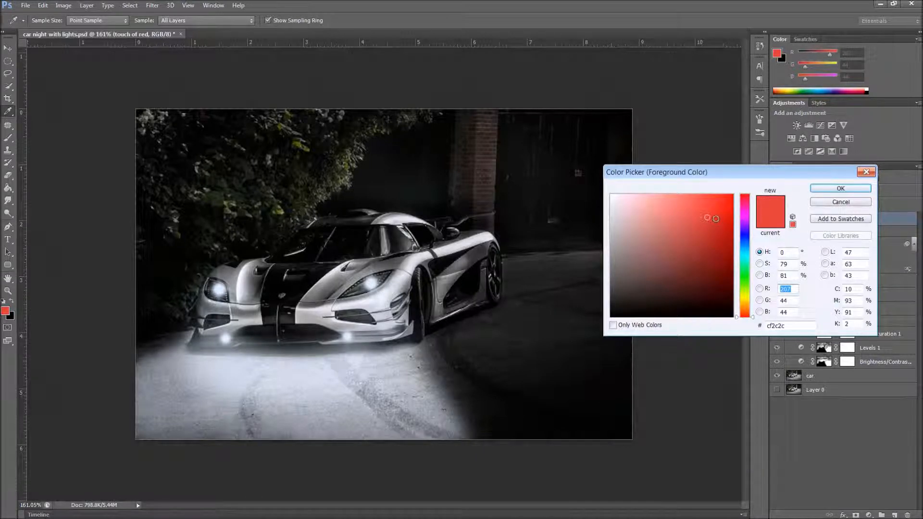
pyautogui.click(846, 190)
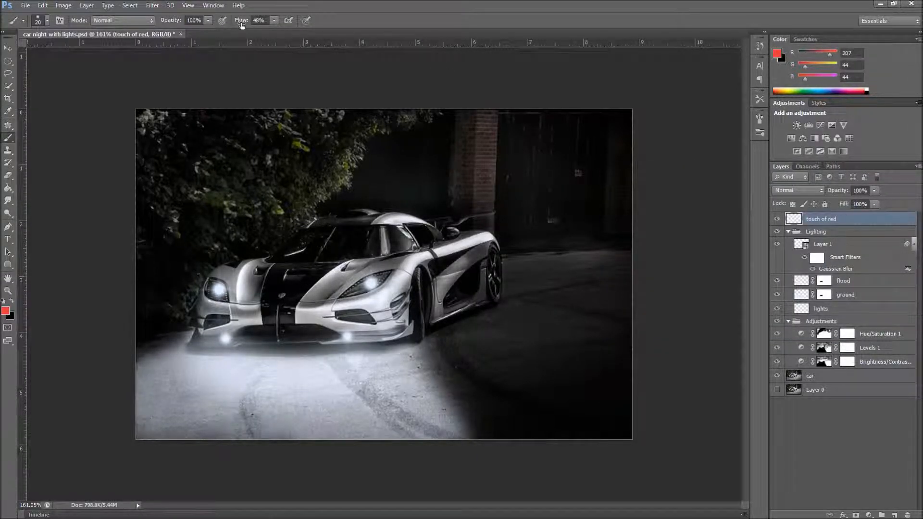
pyautogui.moveTo(241, 23); pyautogui.dragTo(204, 21)
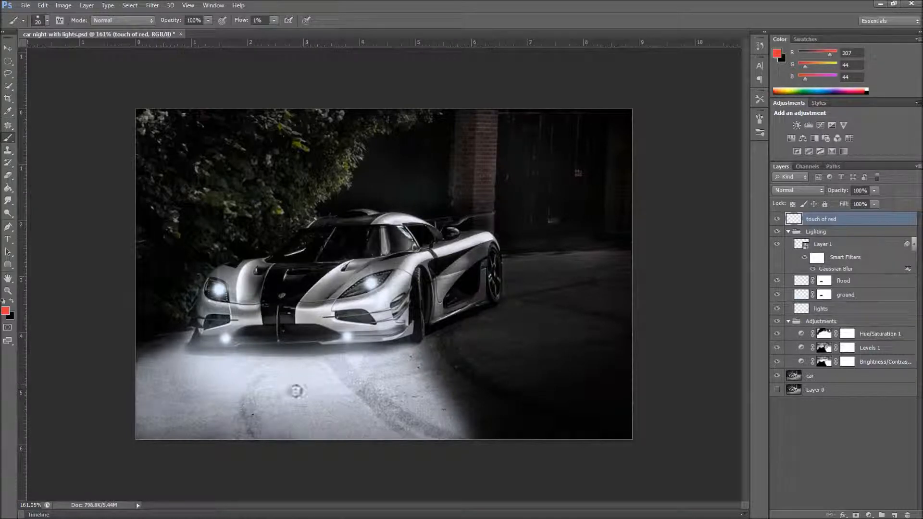
# Paint a short red test stroke on the lit road in front of the car, then undo and restore it
pyautogui.moveTo(302, 382)
pyautogui.mouseDown()
pyautogui.moveTo(286, 402)
pyautogui.moveTo(305, 382)
pyautogui.moveTo(295, 400)
pyautogui.mouseUp()
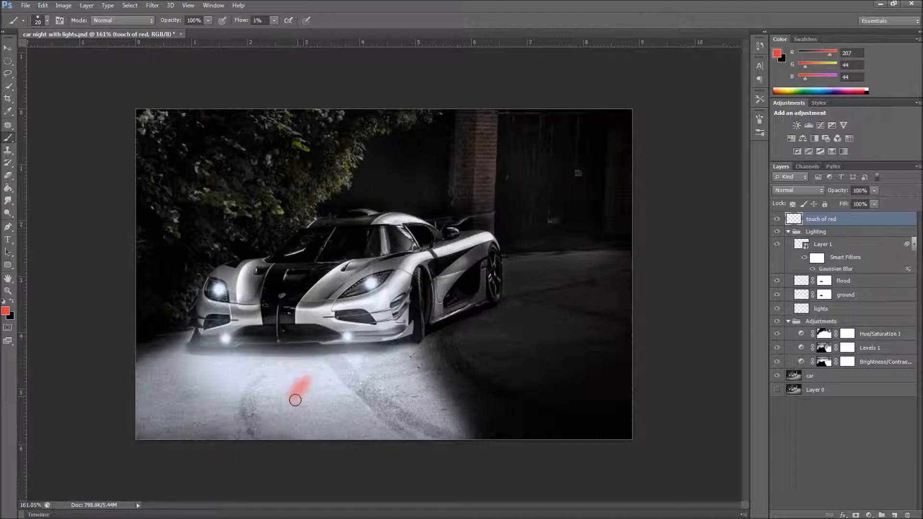
pyautogui.hotkey('ctrl', 'z')
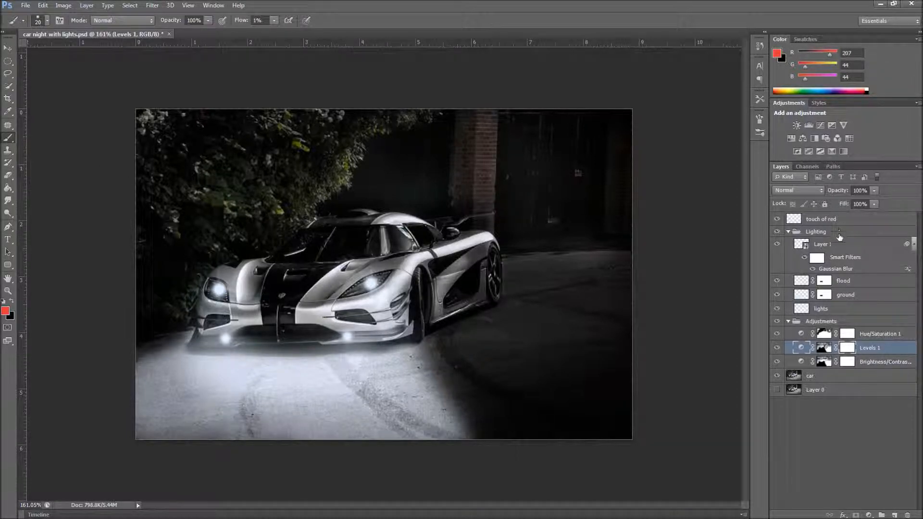
pyautogui.hotkey('ctrl', 'z')
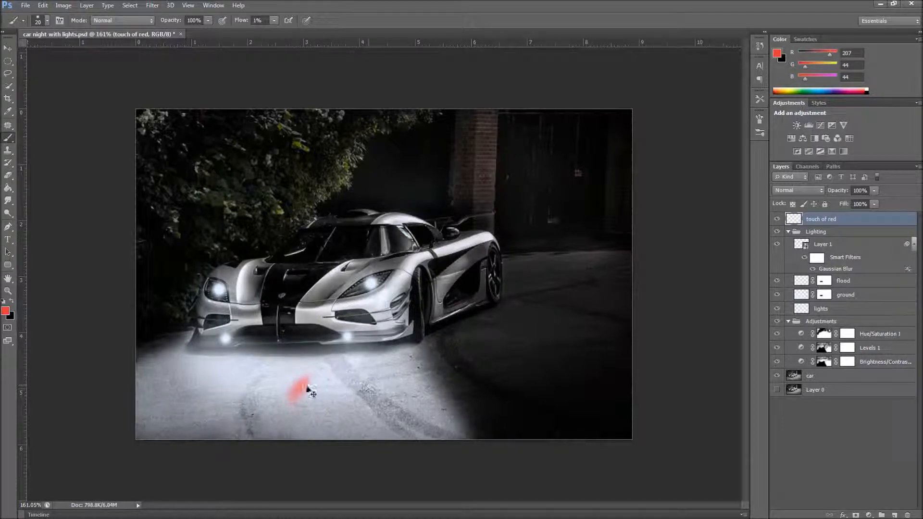
# Undo the red stroke on the road and group all layers from touch of red down to car
pyautogui.hotkey('ctrl', 'z')
pyautogui.click(842, 221)
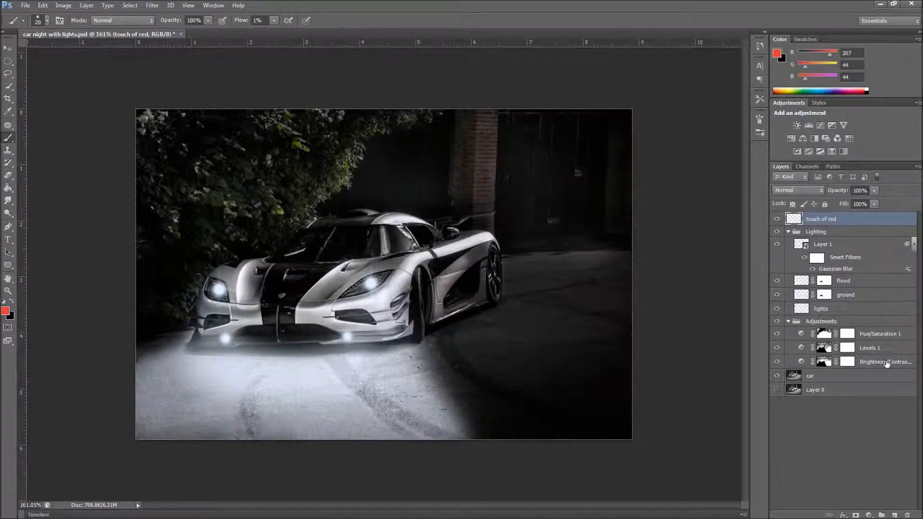
pyautogui.keyDown('shift'); pyautogui.click(880, 378); pyautogui.keyUp('shift')
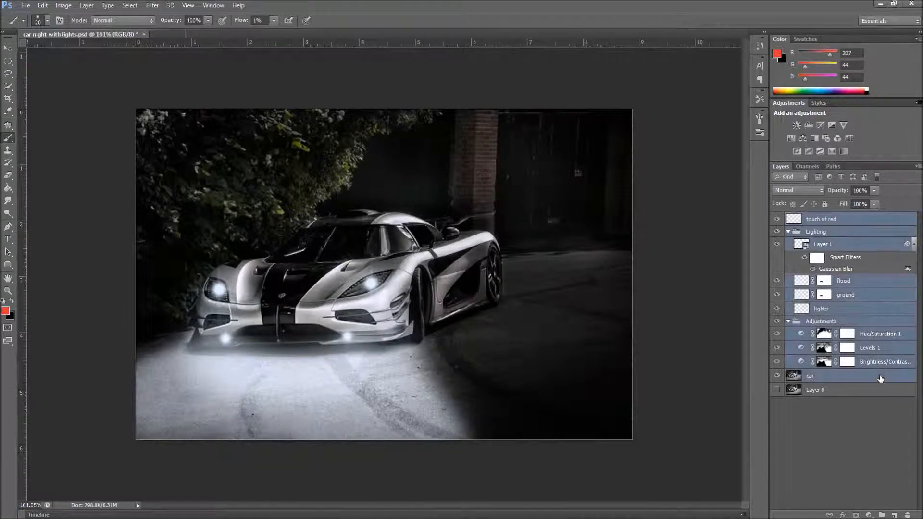
pyautogui.hotkey('ctrl', 'g')
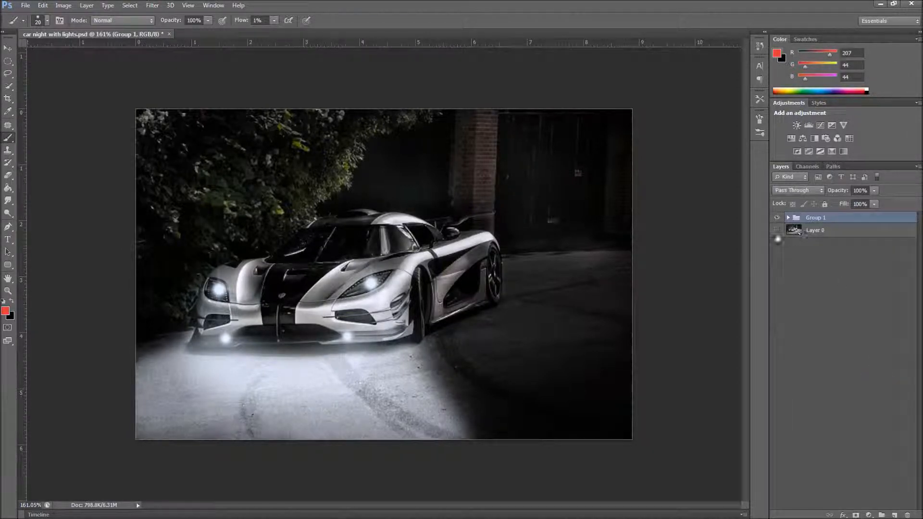
# Show the original Layer 0 and toggle the group's visibility repeatedly to compare the daytime photo with the night edit
pyautogui.hotkey('ctrl', '+')
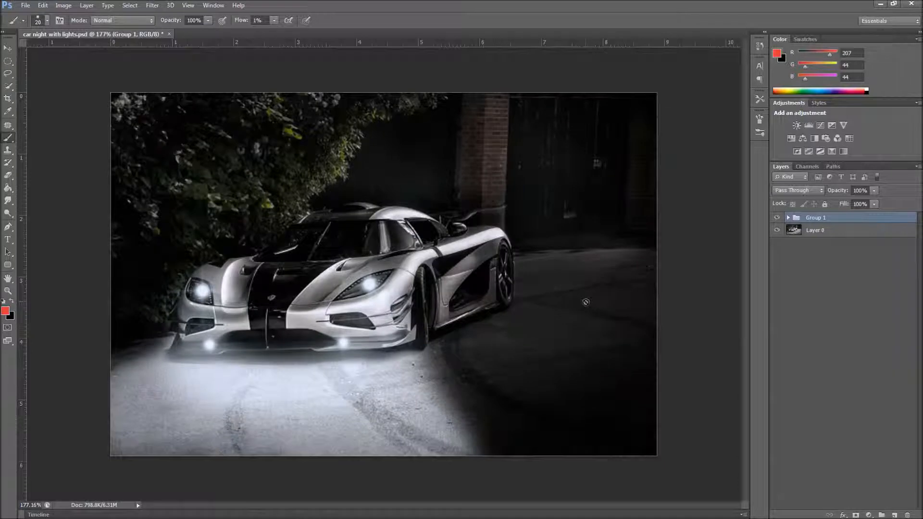
pyautogui.click(777, 218)
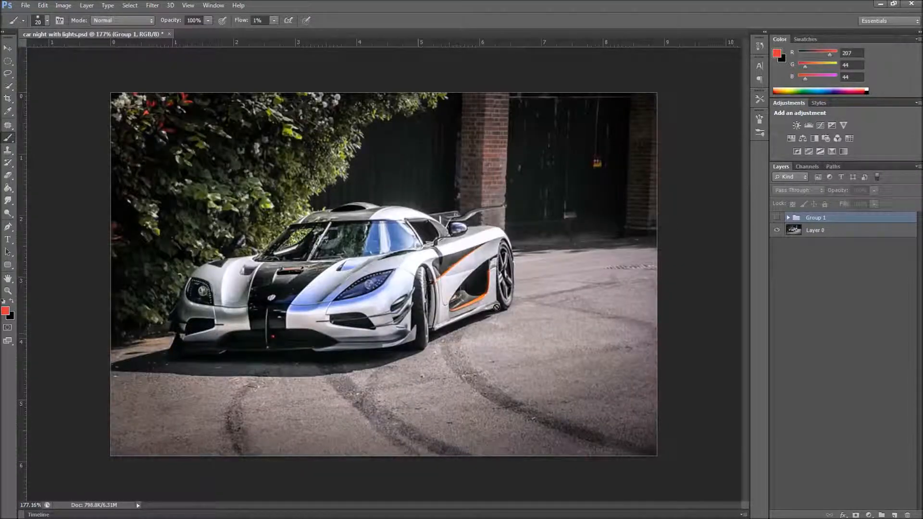
pyautogui.click(7, 48)
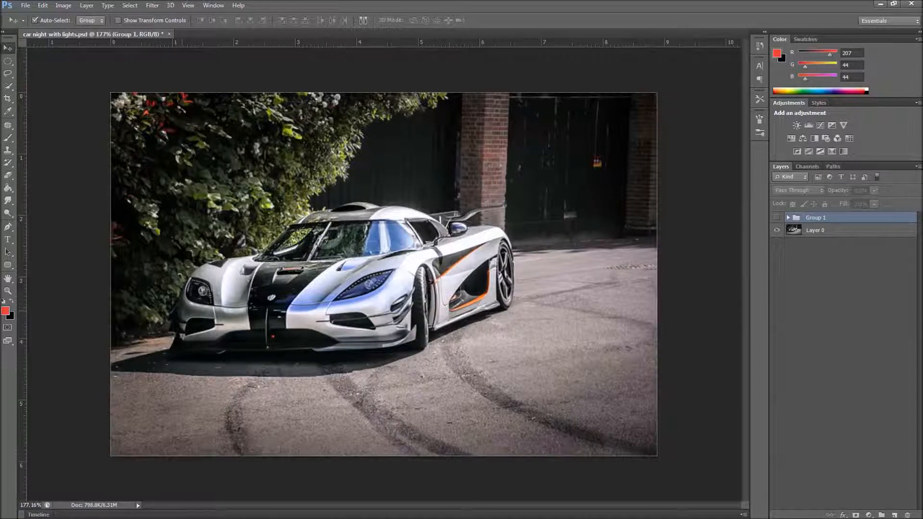
pyautogui.click(776, 217)
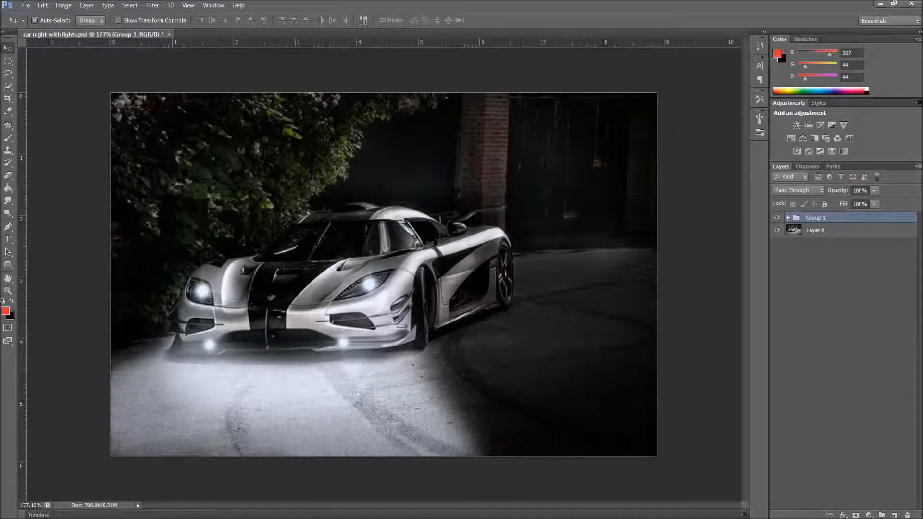
pyautogui.click(777, 218)
pyautogui.click(777, 218)
pyautogui.click(777, 218)
pyautogui.click(777, 218)
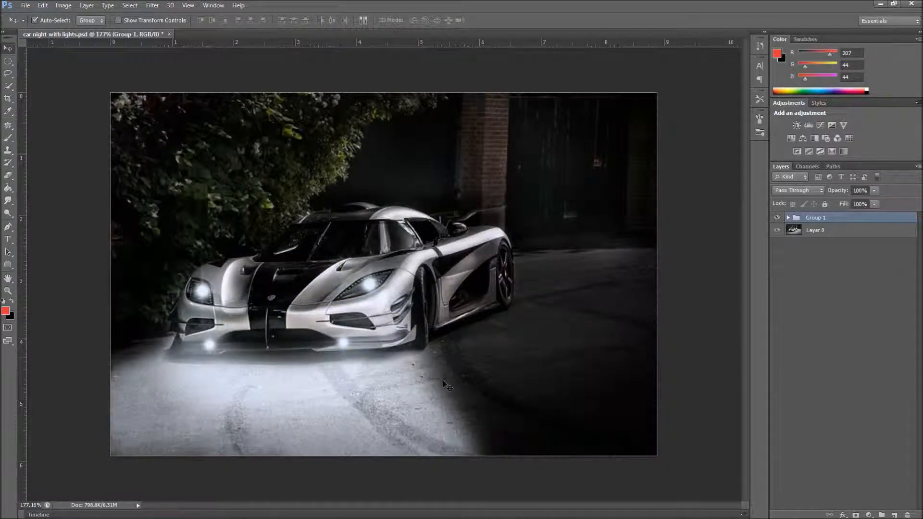